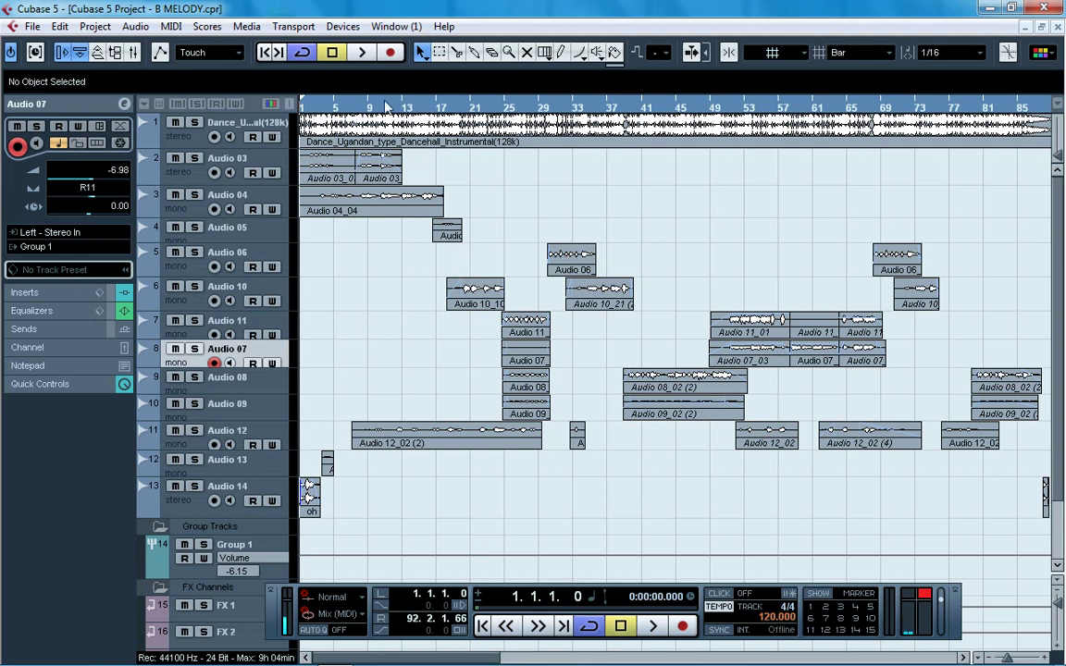
Play the full song from the start and again from about bar 49, ending back at the project start.
click(364, 53)
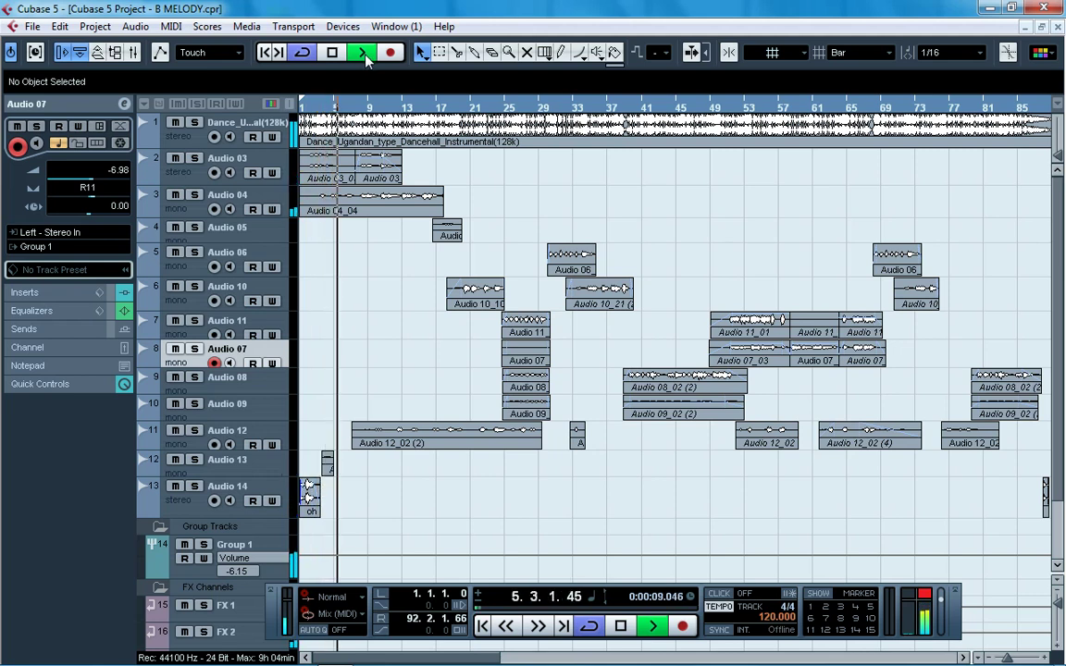
click(406, 109)
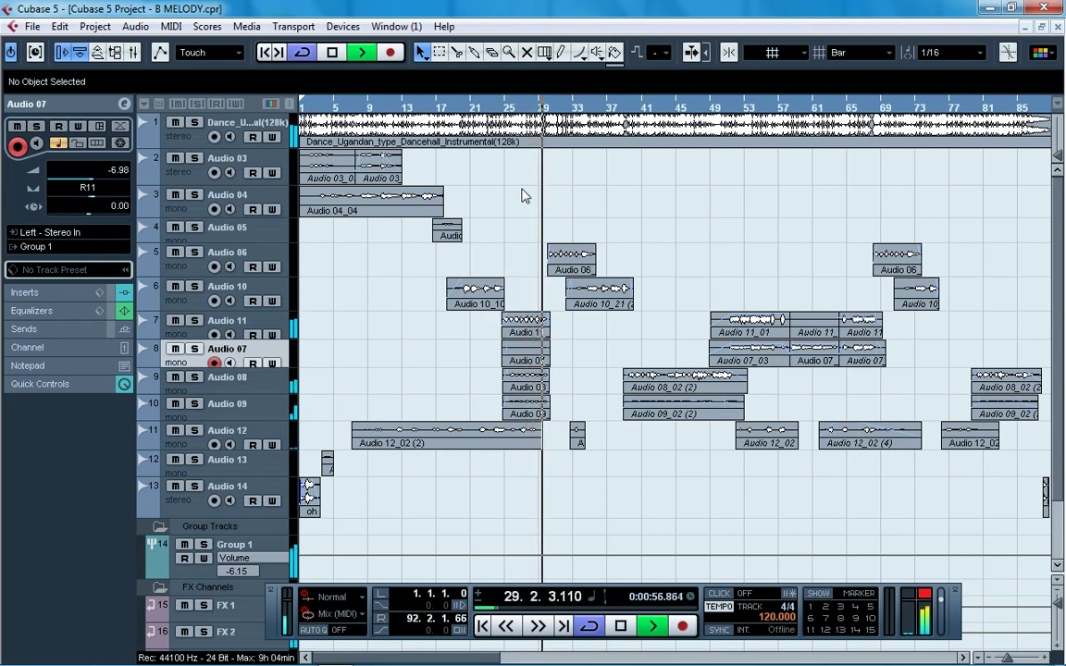
key(space)
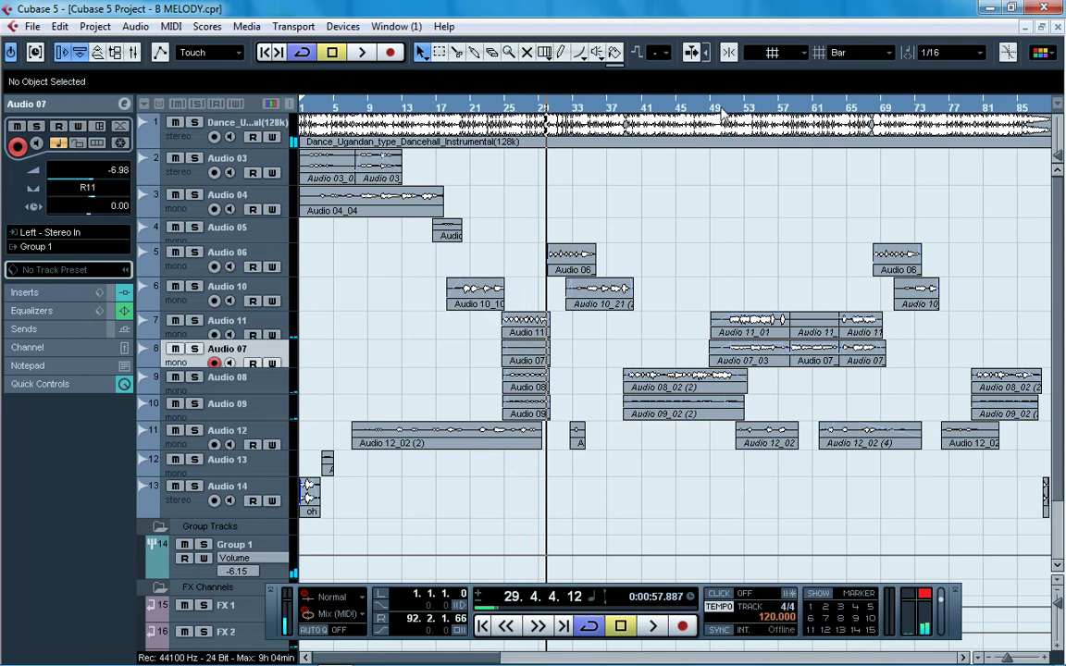
click(721, 112)
key(space)
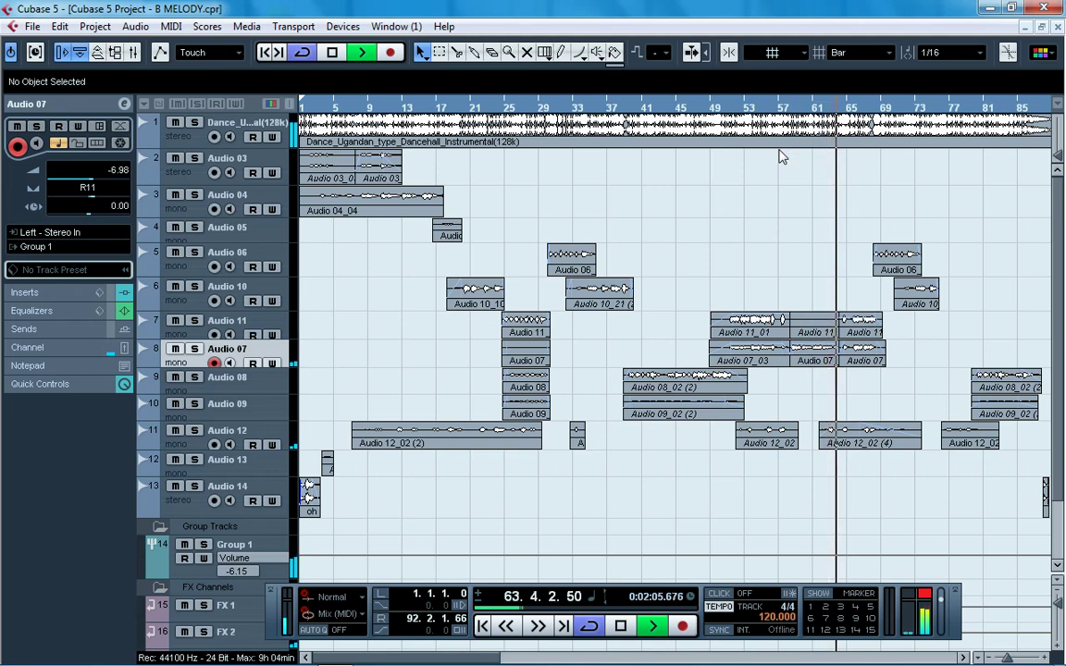
key(space)
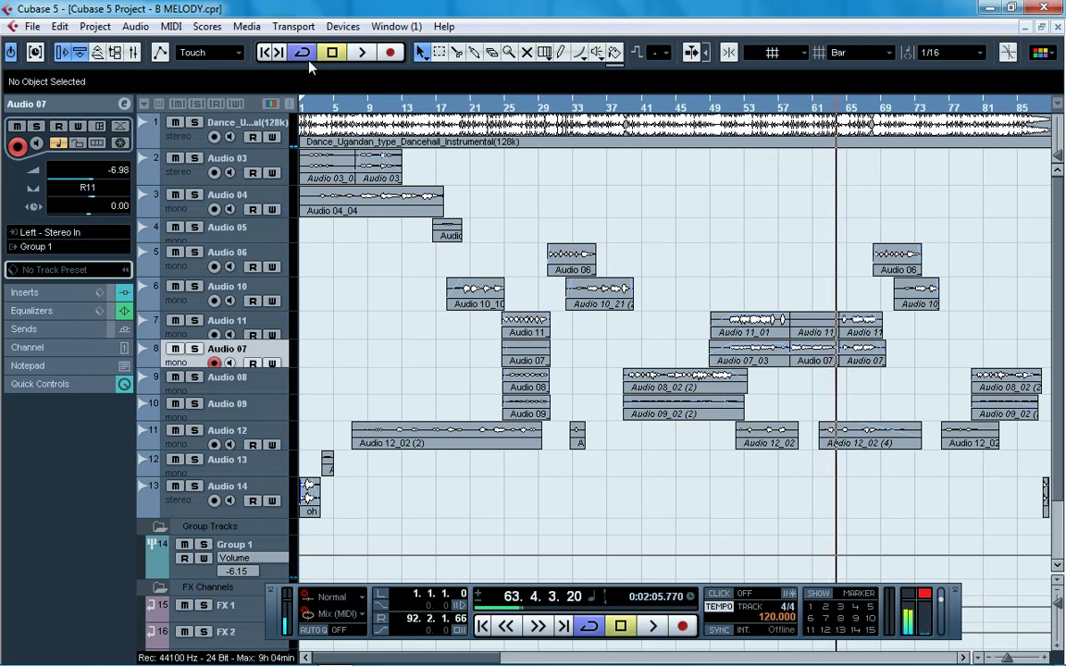
click(264, 53)
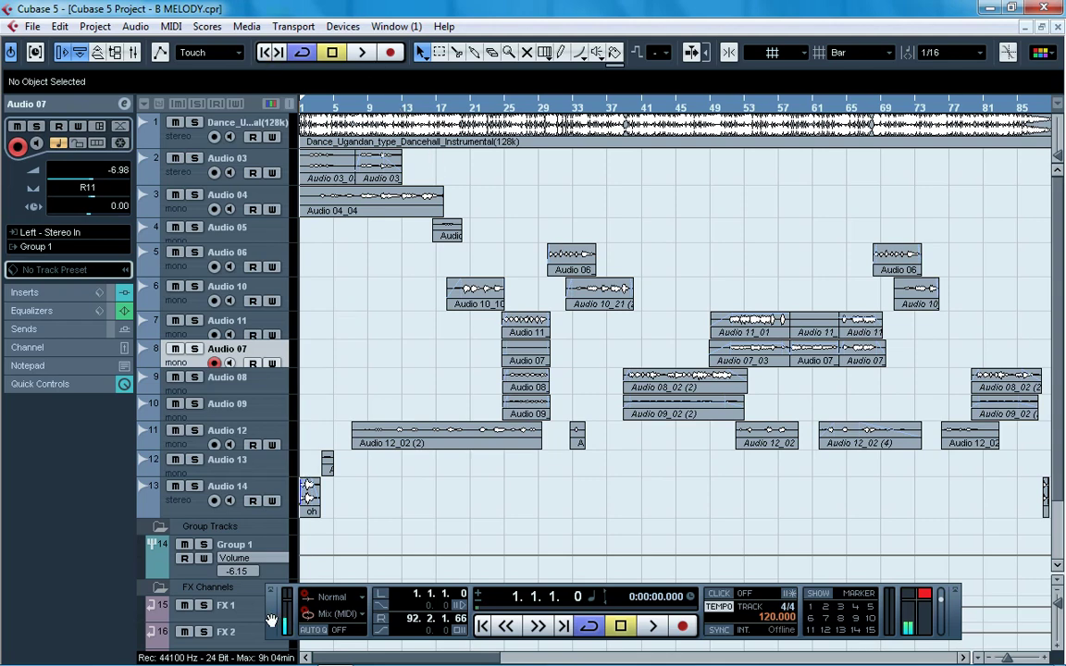
Enlarge the Audio 04 track, open its channel settings and switch off the Tube-Tech CL 1B insert.
drag(271, 620, 306, 585)
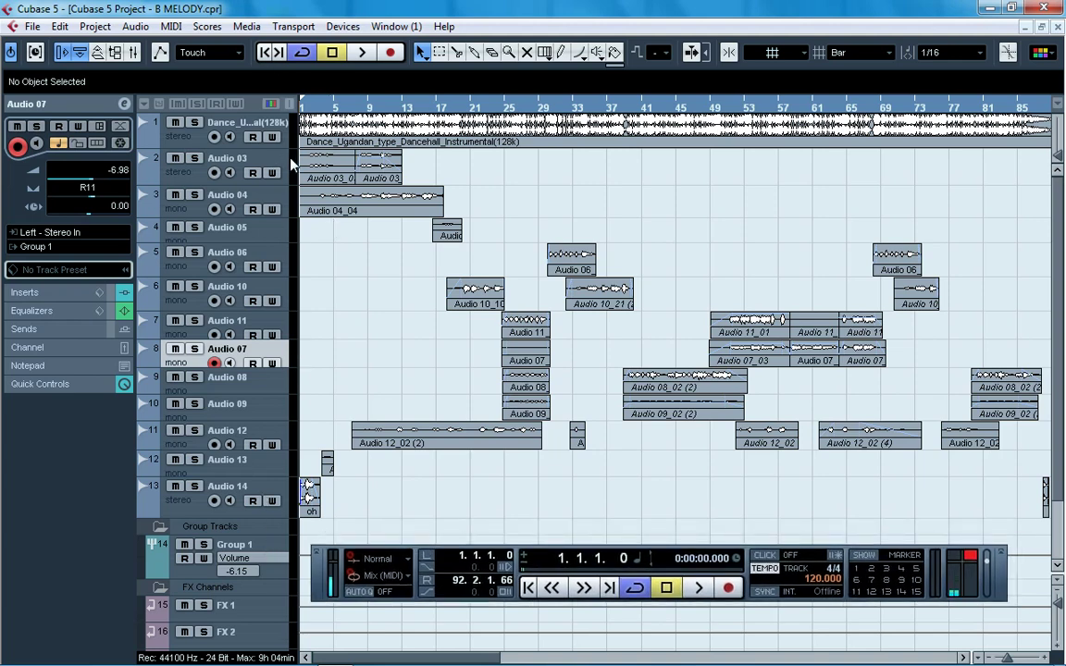
click(187, 212)
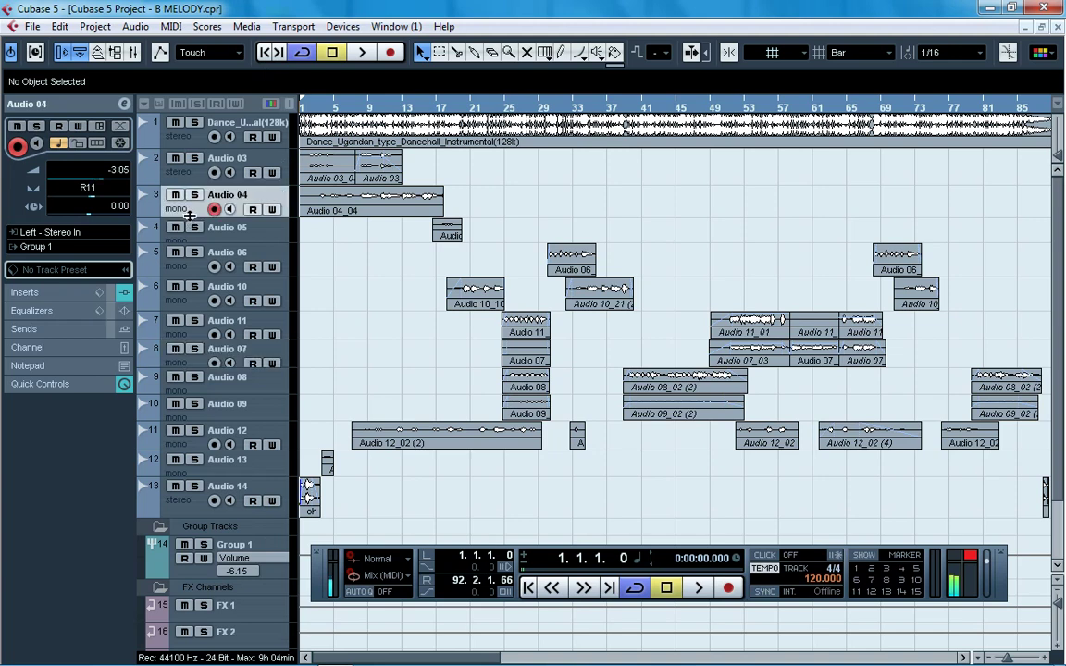
drag(189, 226, 190, 237)
click(213, 225)
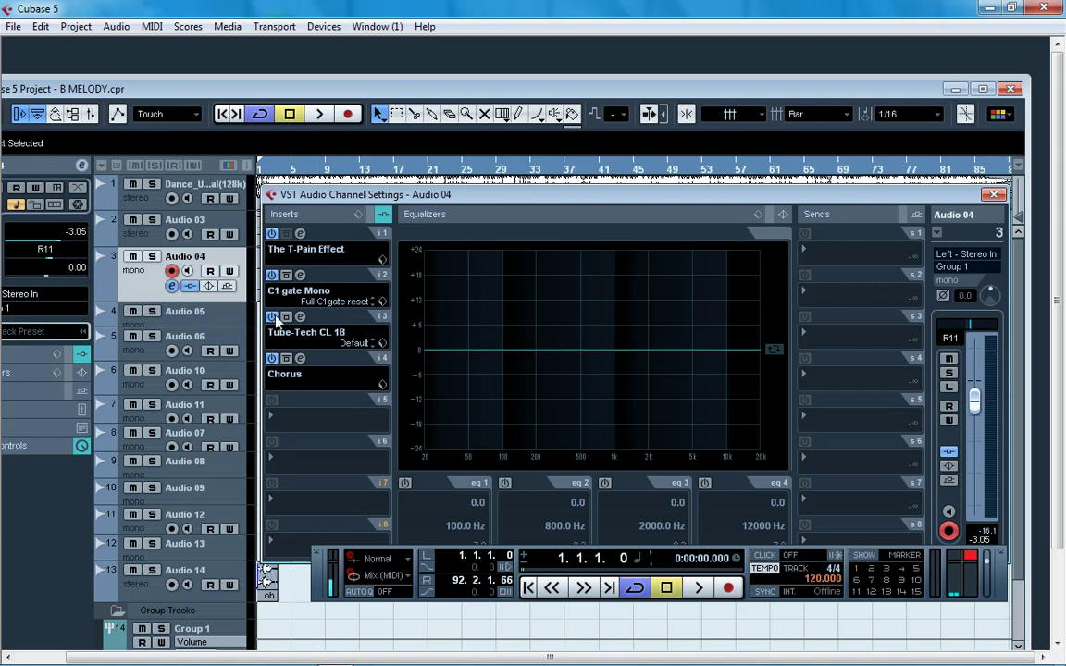
click(272, 318)
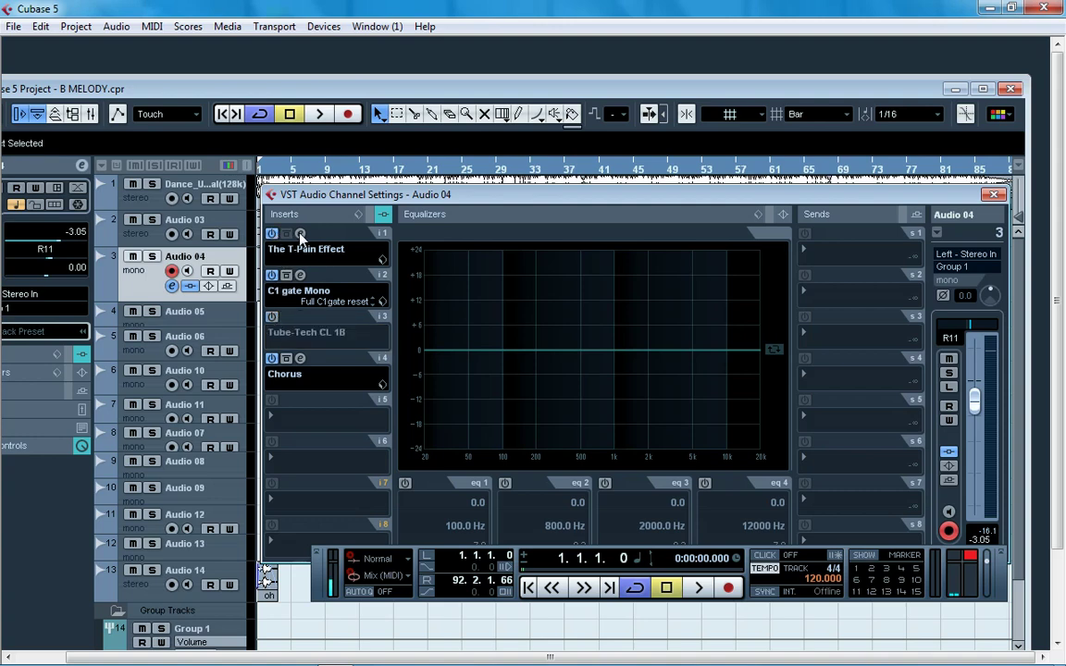
Examine The T-Pain Effect settings in Audio 04's first insert, continuing without authorizing the plug-in.
click(300, 234)
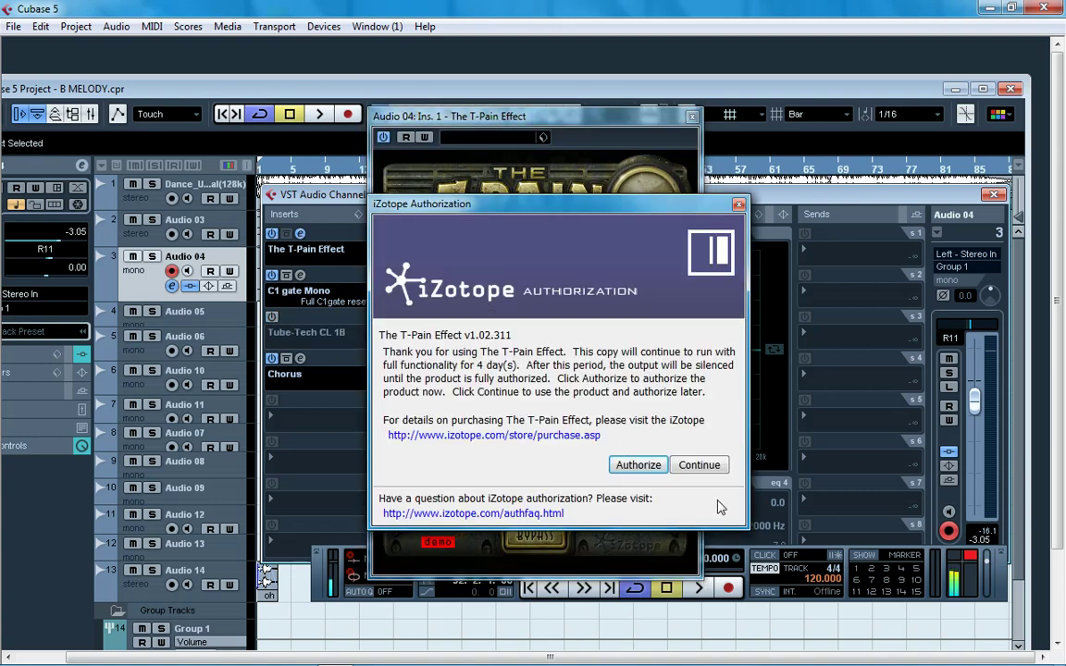
click(700, 465)
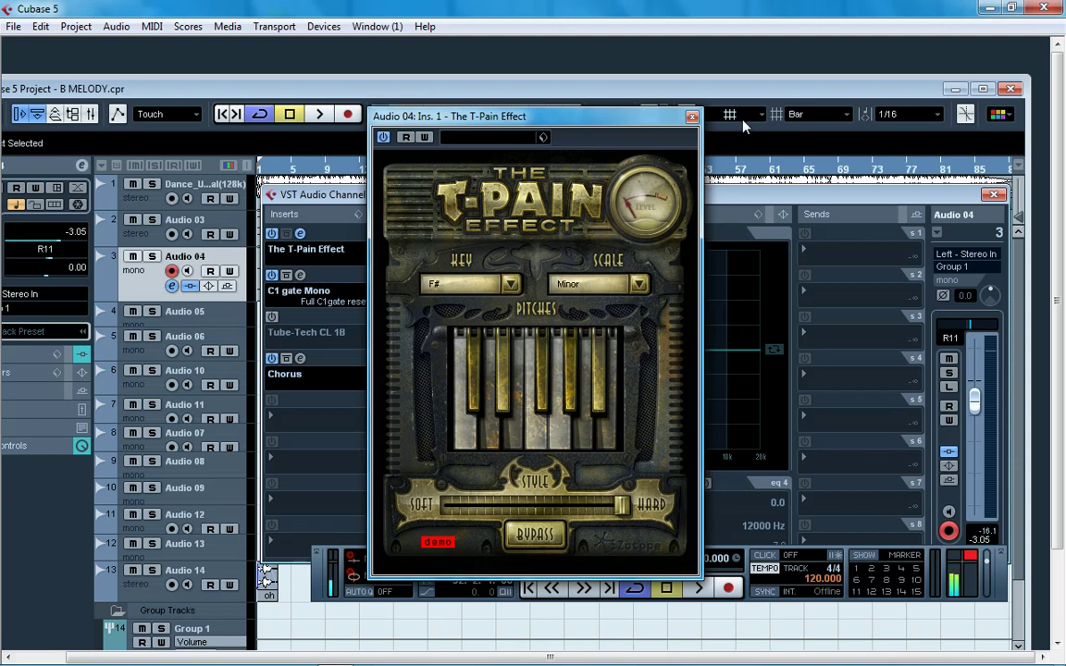
click(691, 116)
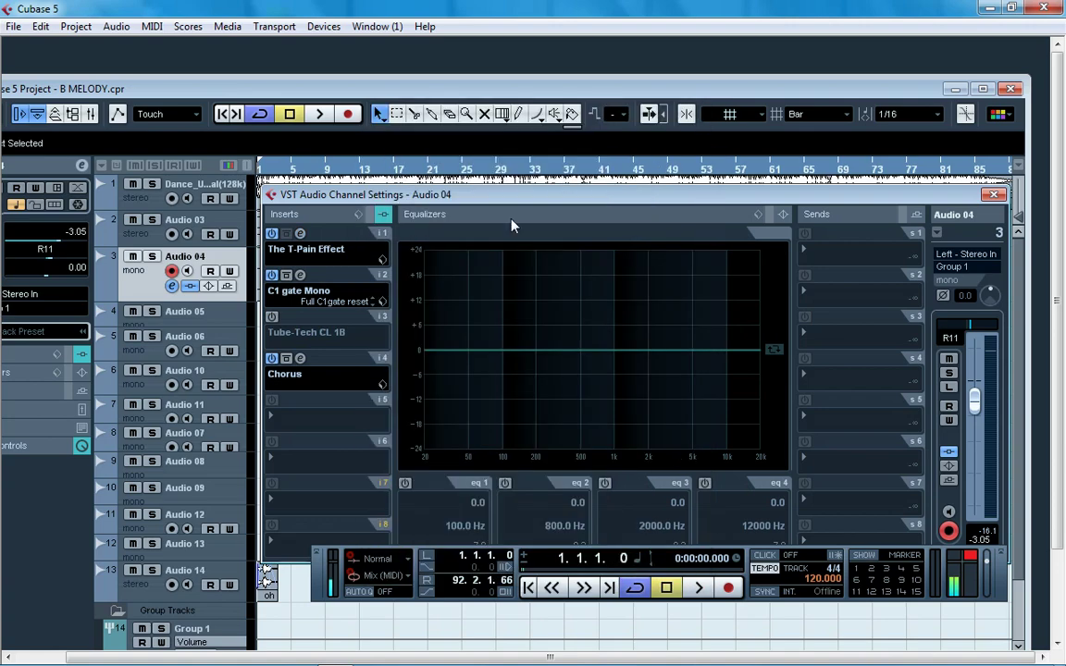
Examine the settings of the C1 gate Mono and Chorus inserts on Audio 04, closing each plug-in window.
click(300, 276)
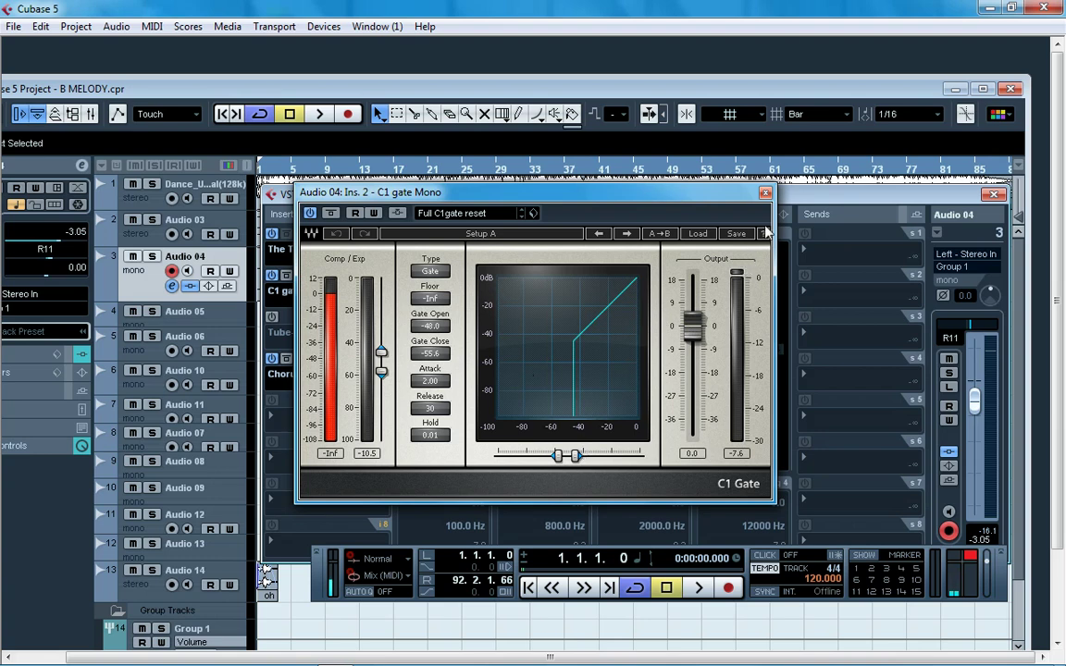
click(765, 195)
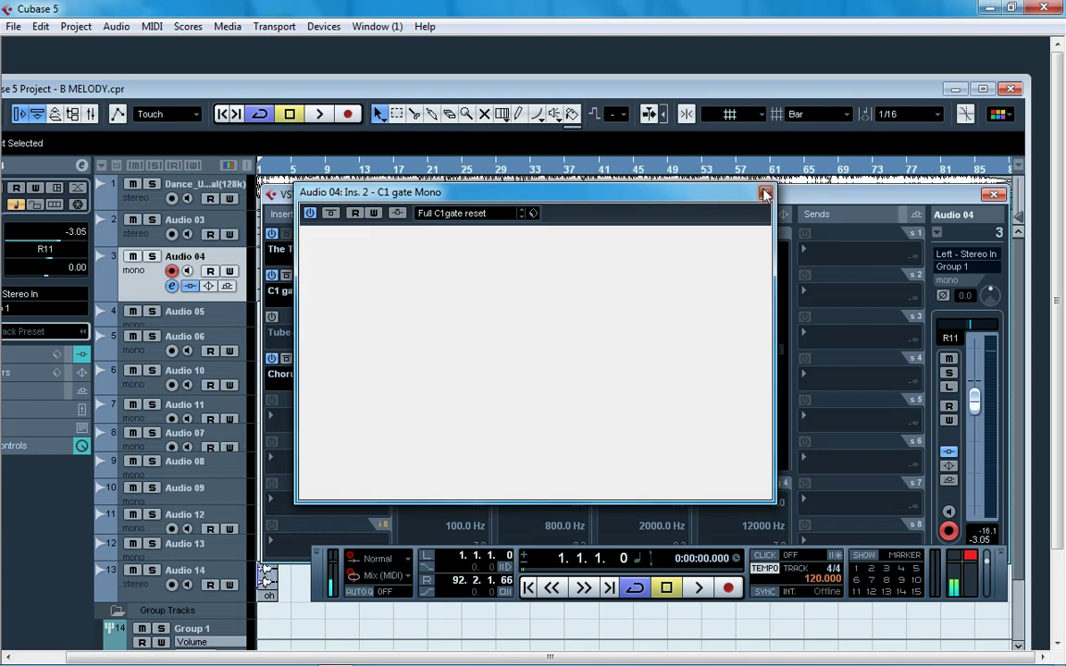
click(301, 359)
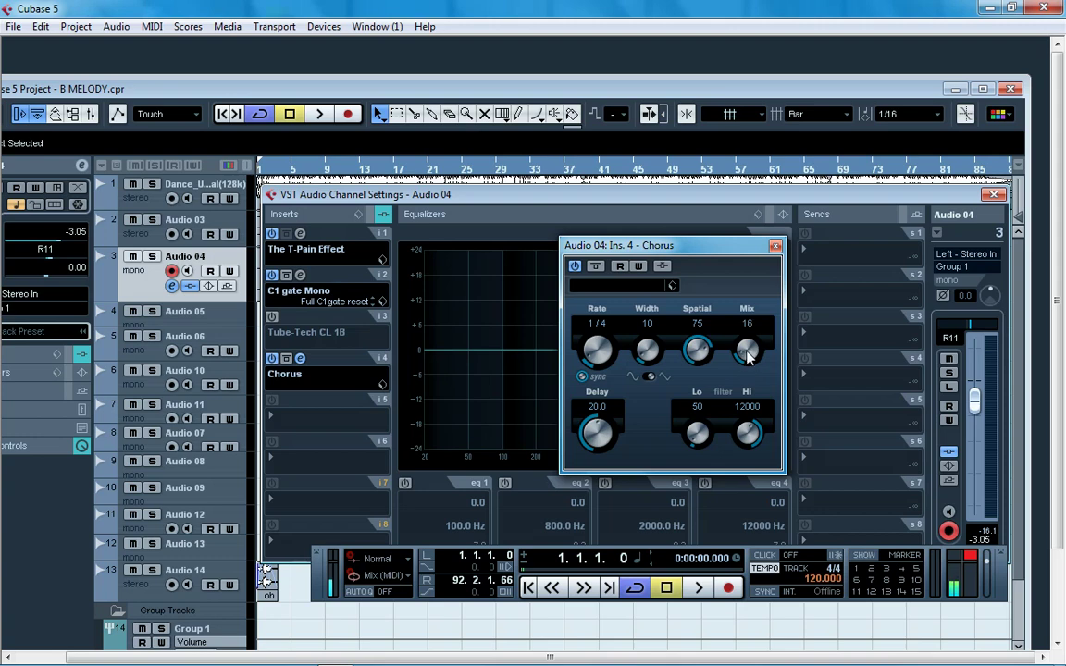
click(776, 246)
Mute the instrumental and Audio 03 tracks, and listen to the Audio 04 vocal from about bar 10.
drag(727, 195, 731, 389)
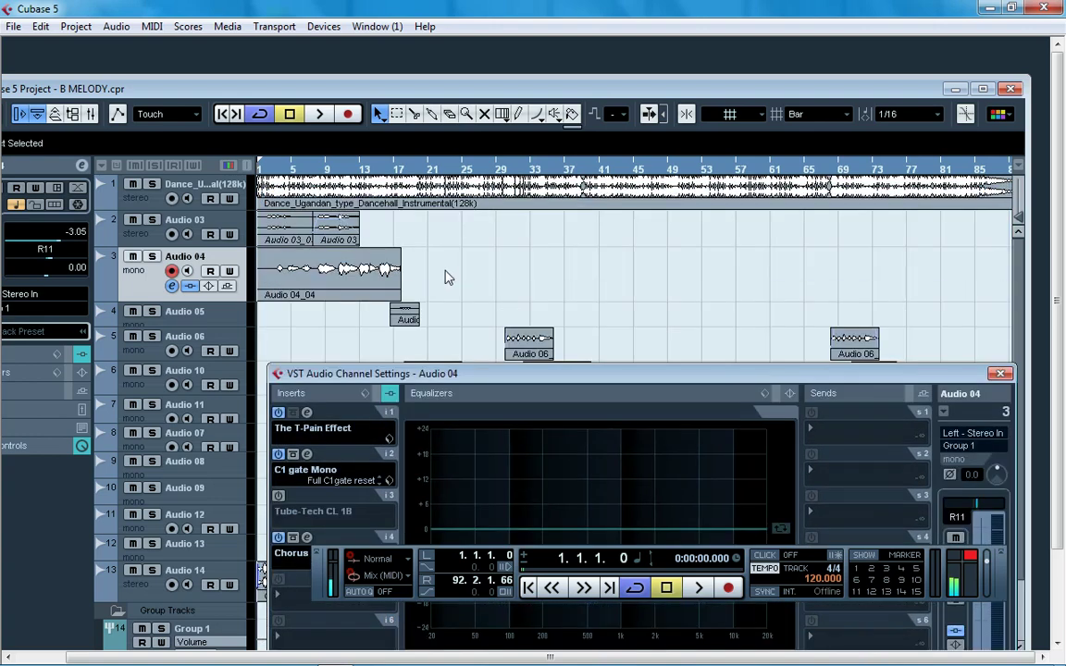
click(133, 219)
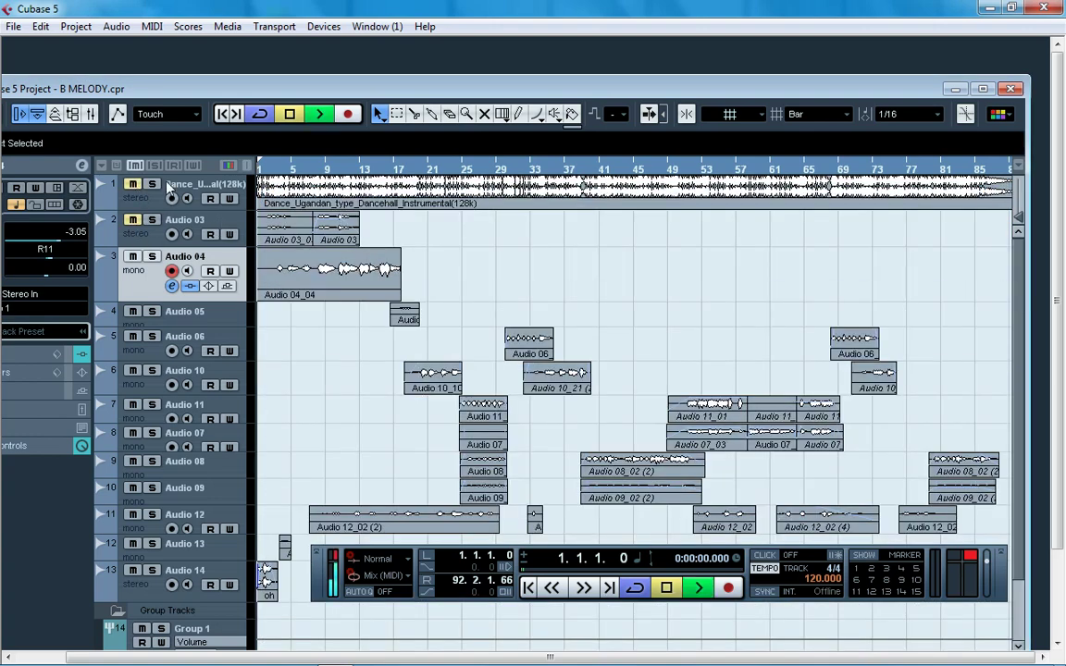
key(space)
click(337, 171)
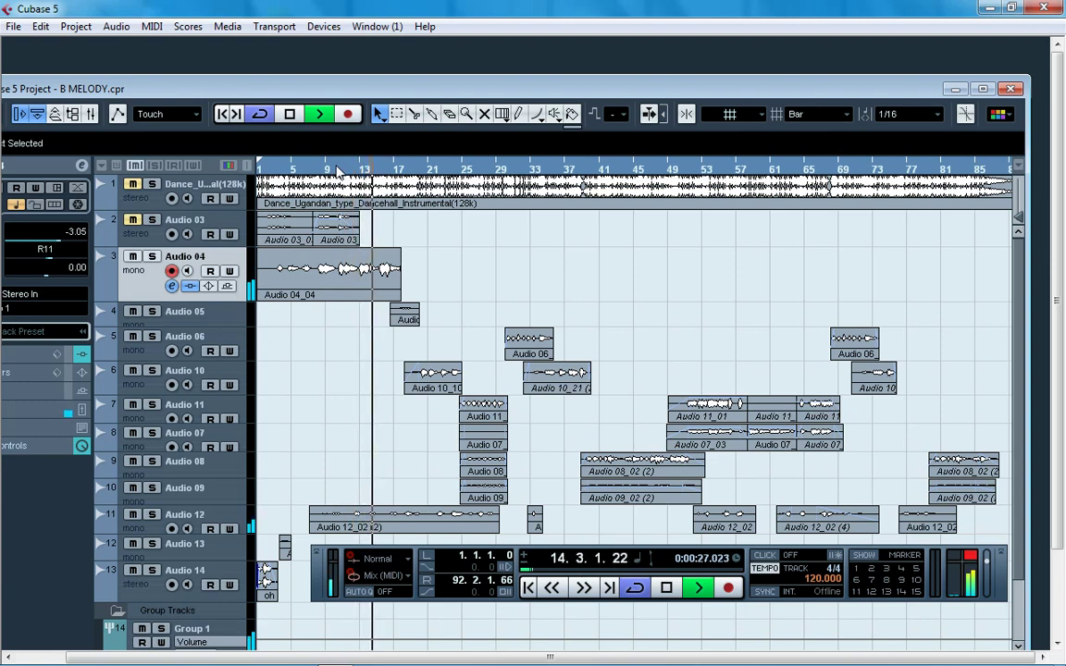
key(space)
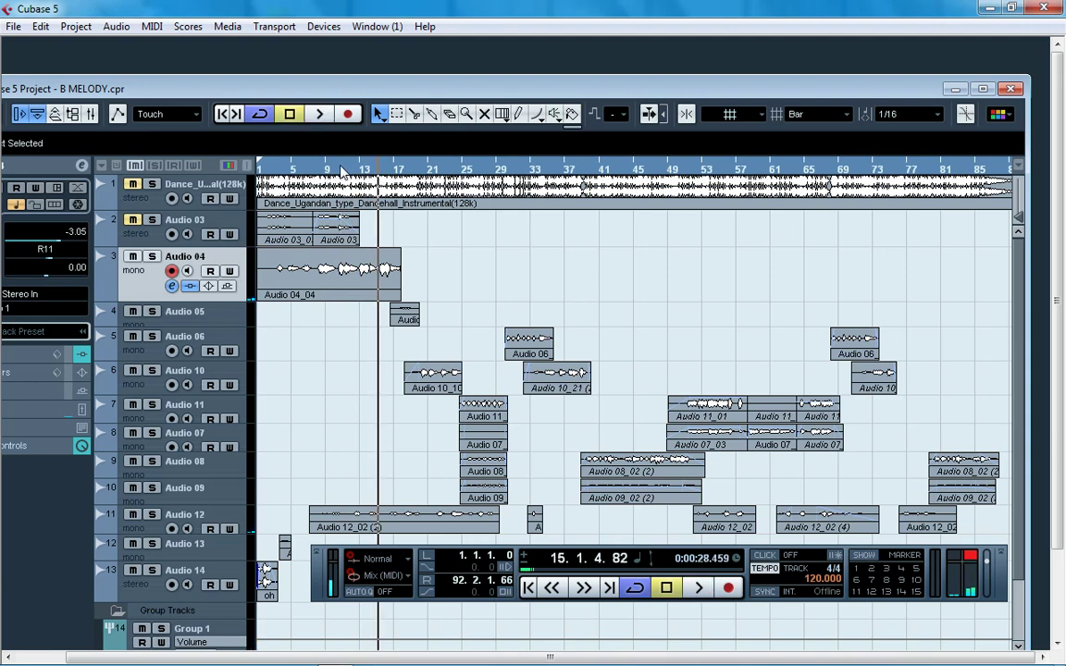
Maximize the project window, select the Audio 10 track and listen to its vocal from about bar 20.
click(983, 90)
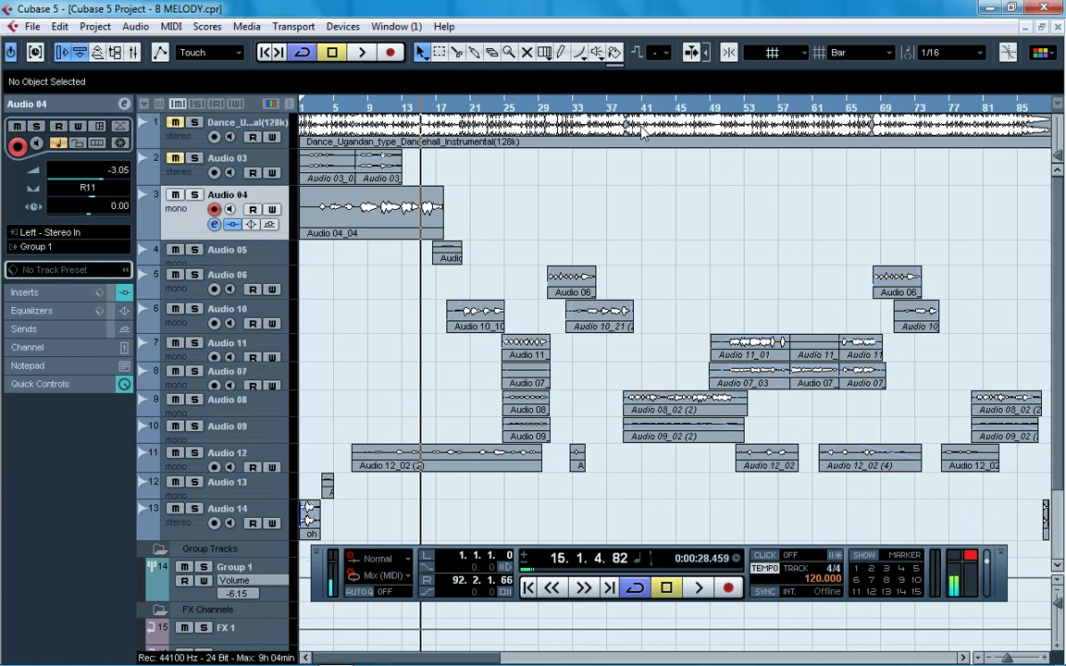
click(288, 262)
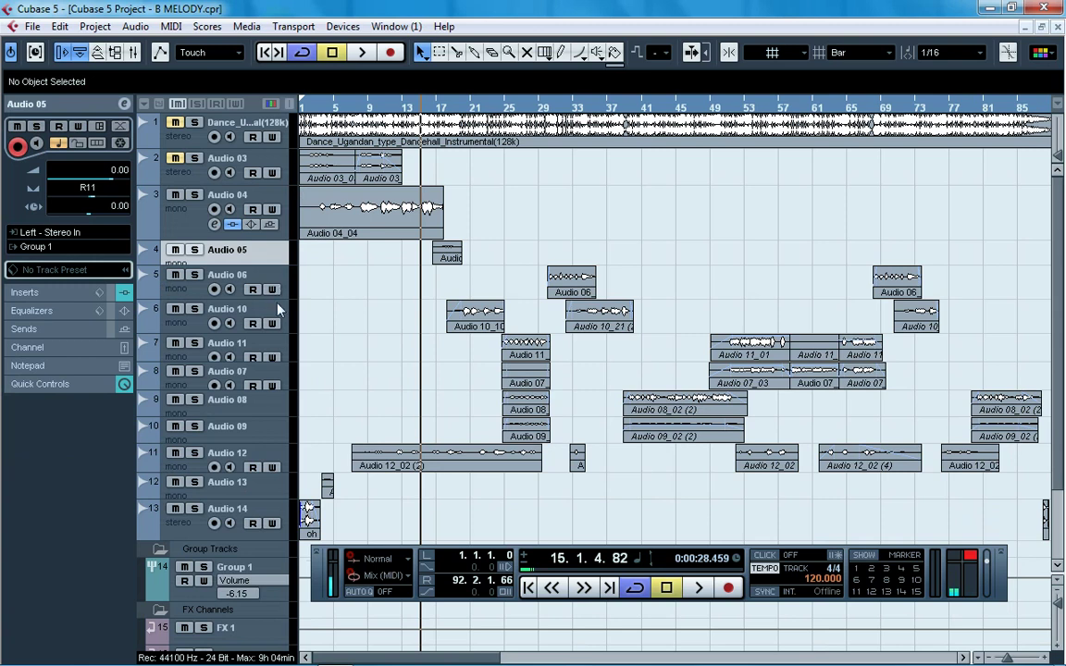
click(277, 313)
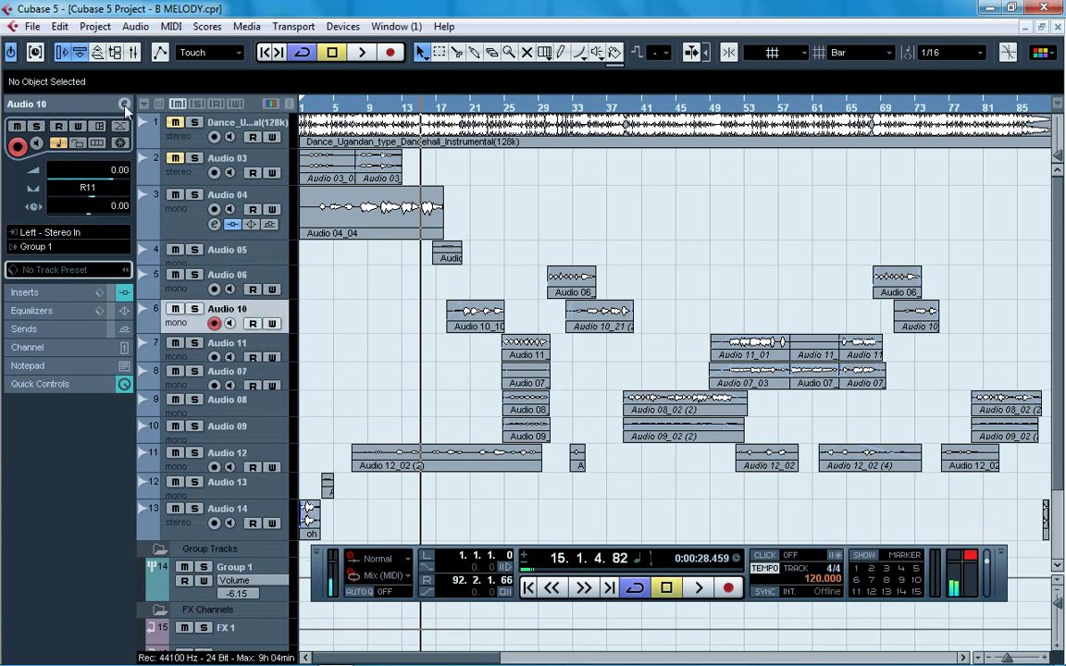
click(468, 100)
key(space)
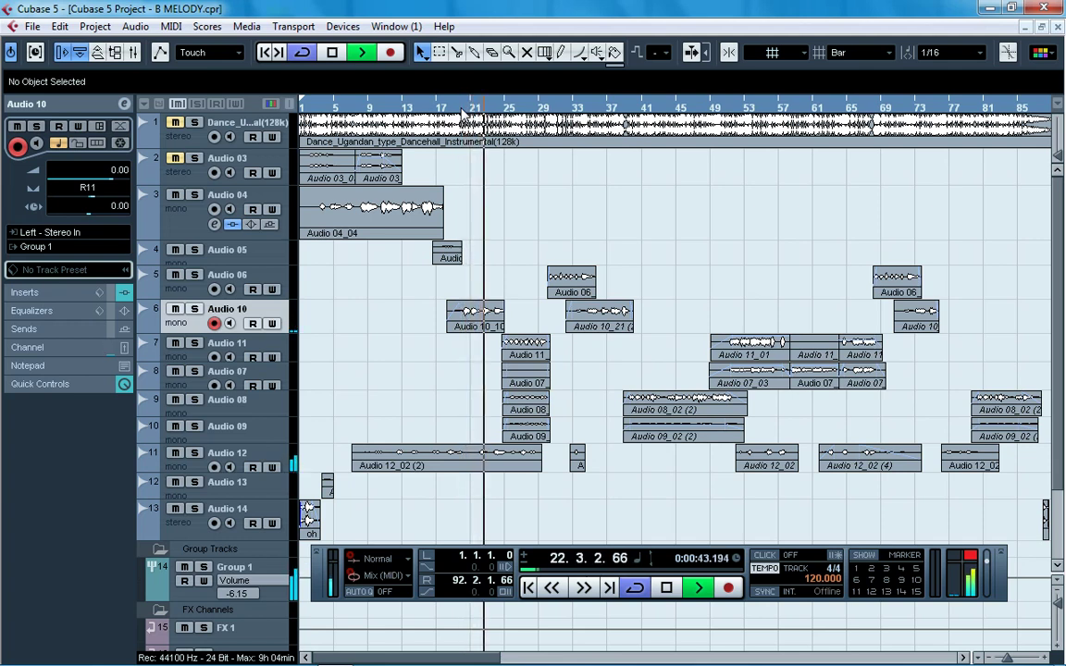
key(space)
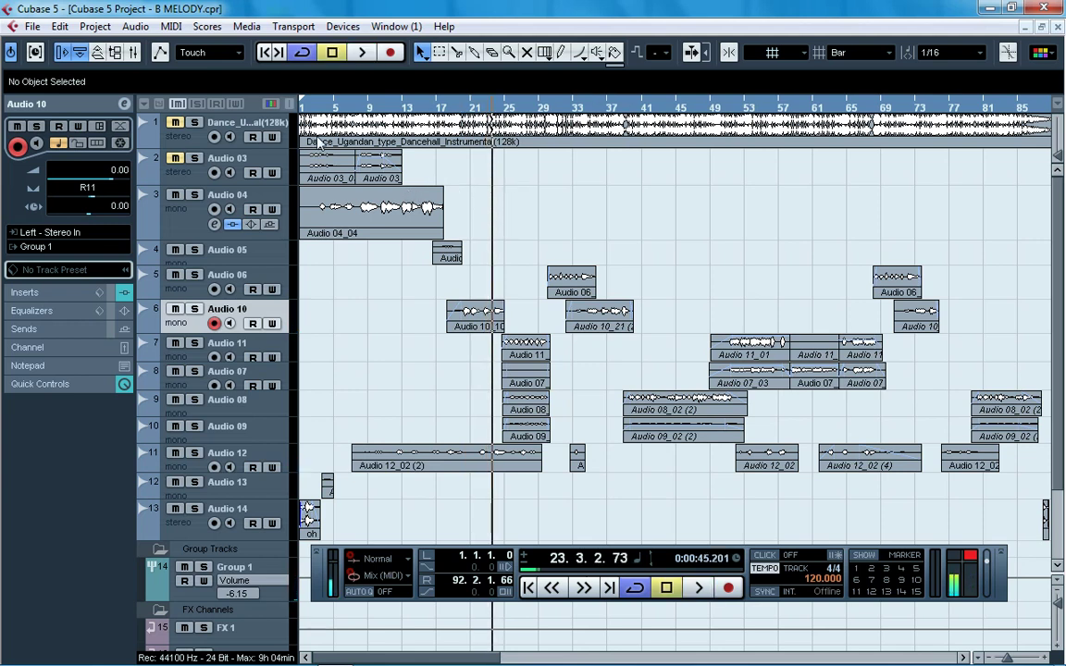
Enlarge the Audio 12 track and open its channel settings so the whole insert list is visible.
click(334, 110)
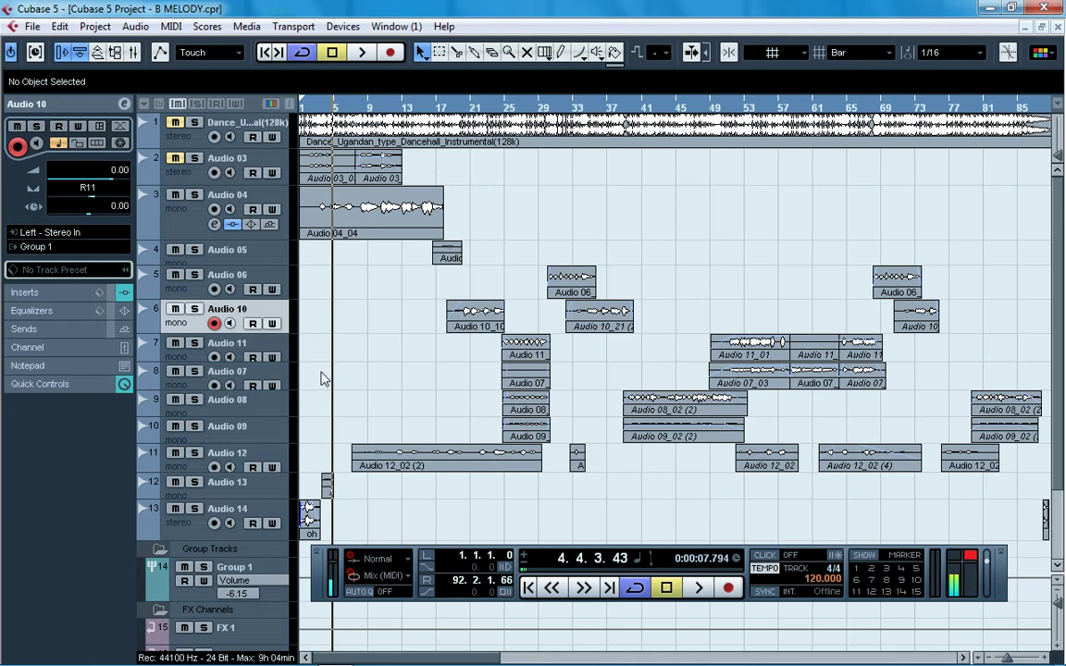
click(275, 465)
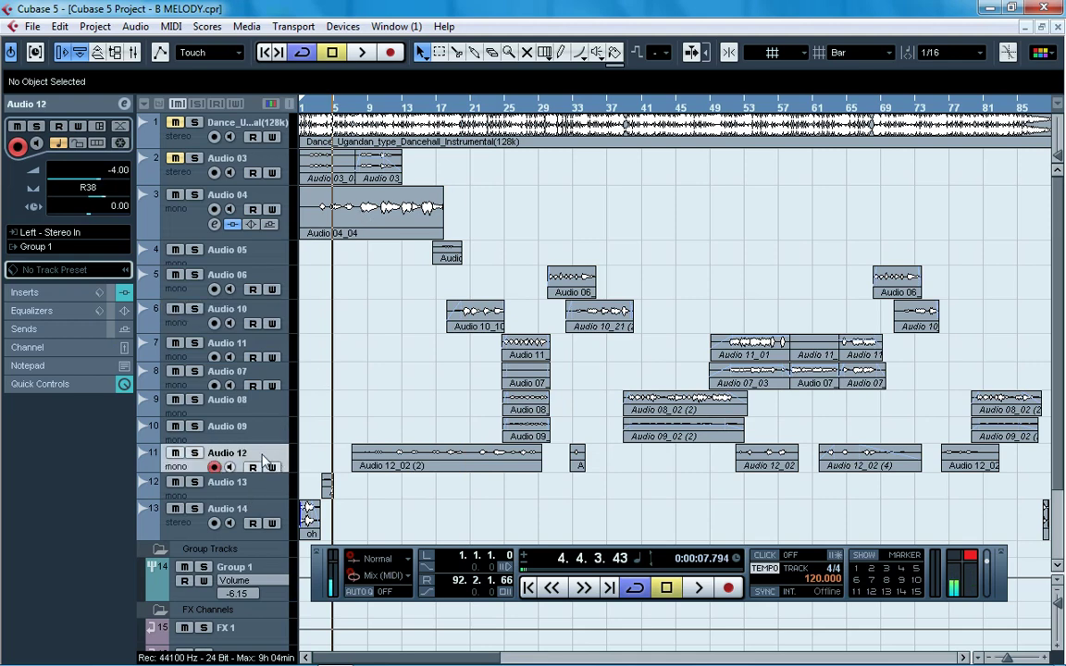
drag(177, 472, 177, 508)
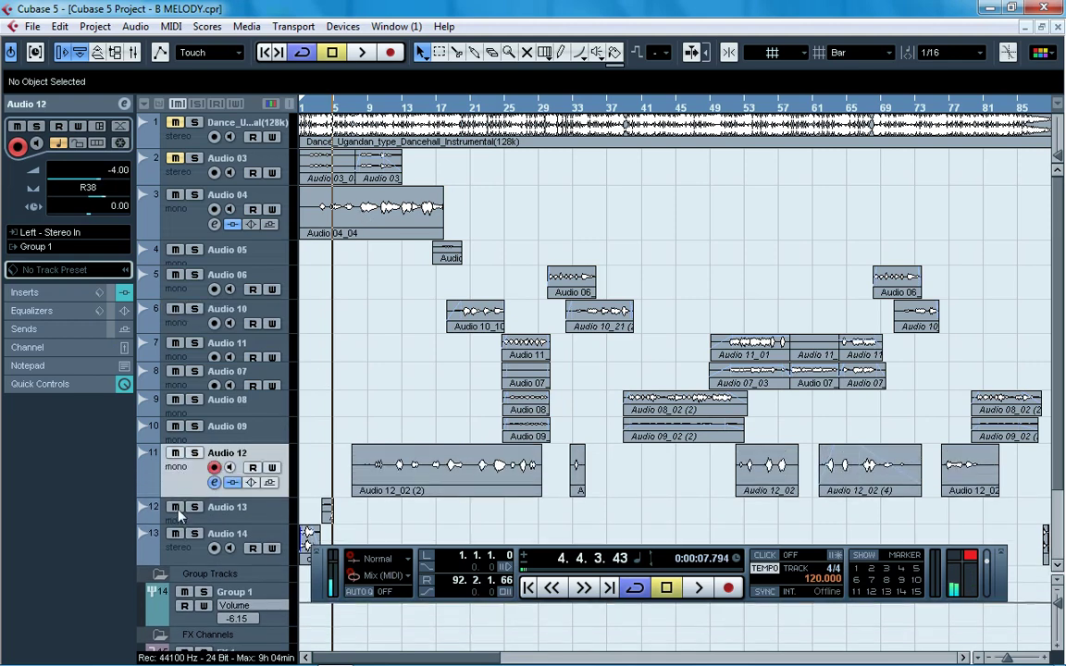
click(214, 484)
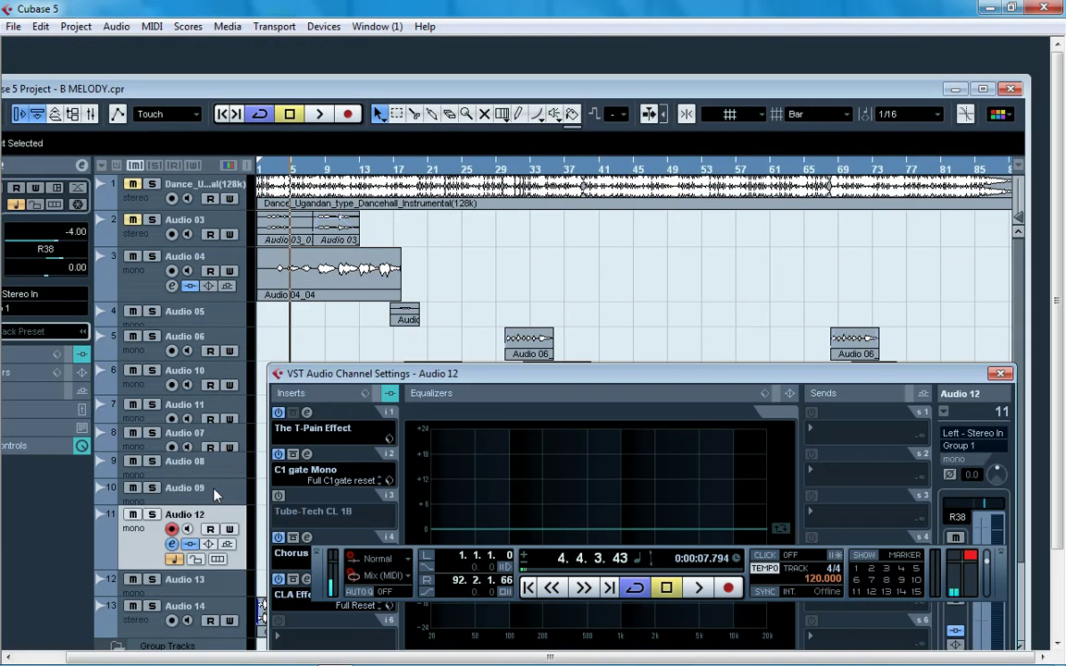
drag(369, 320, 259, 166)
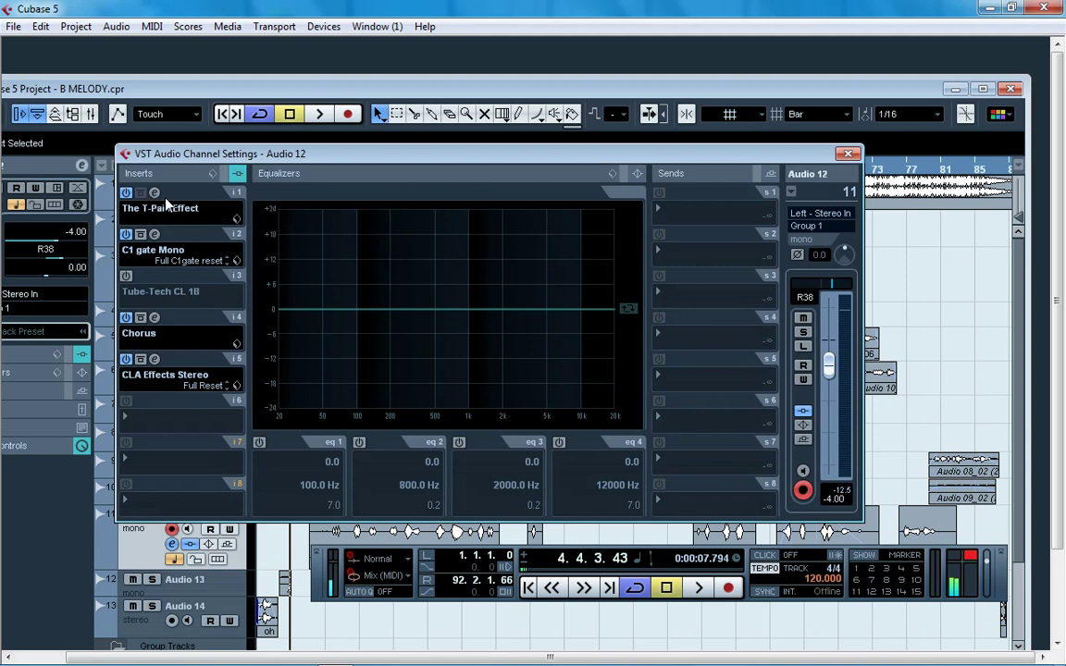
Load the Lo Fi Strings preset in Audio 12's CLA Effects Stereo insert and adjust the plug-in's reverb level.
click(154, 360)
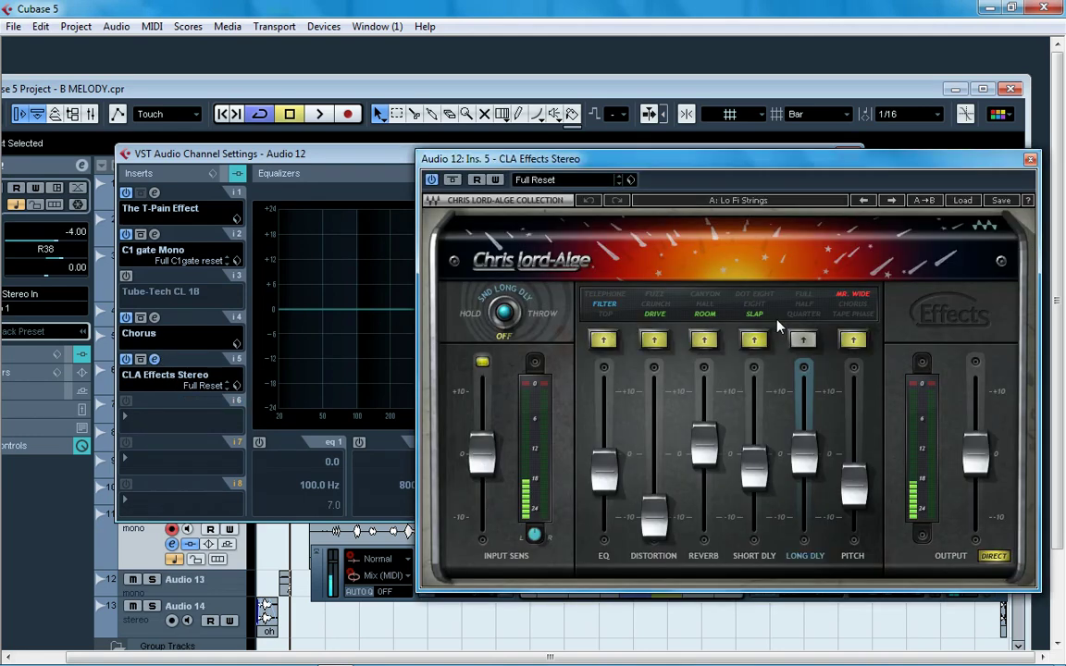
click(963, 203)
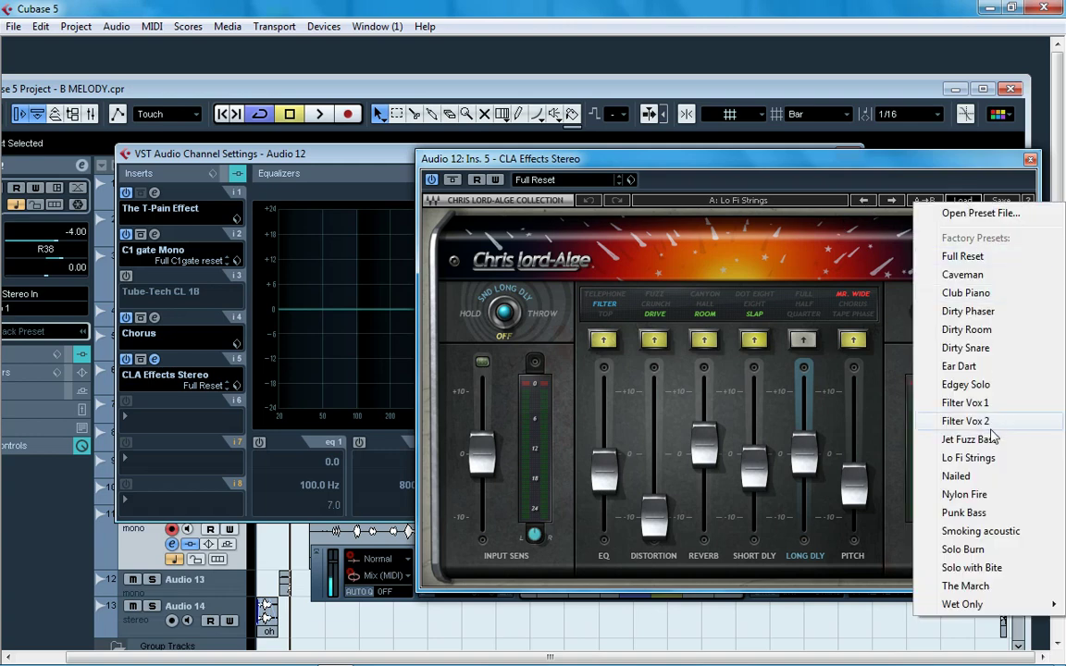
click(1000, 466)
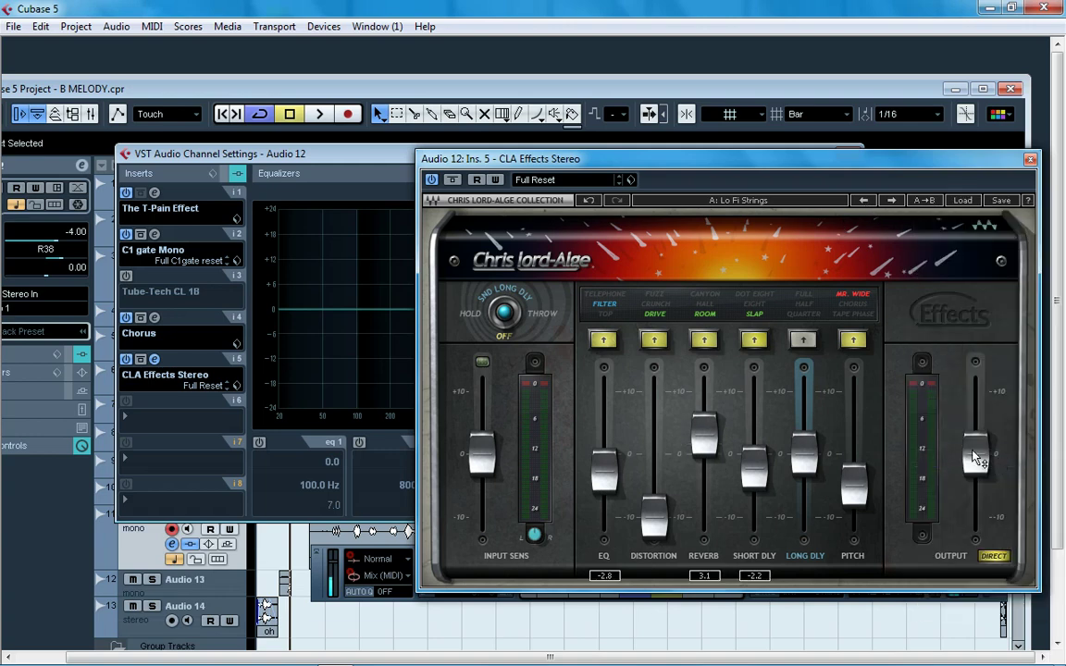
drag(710, 445, 710, 452)
click(1030, 160)
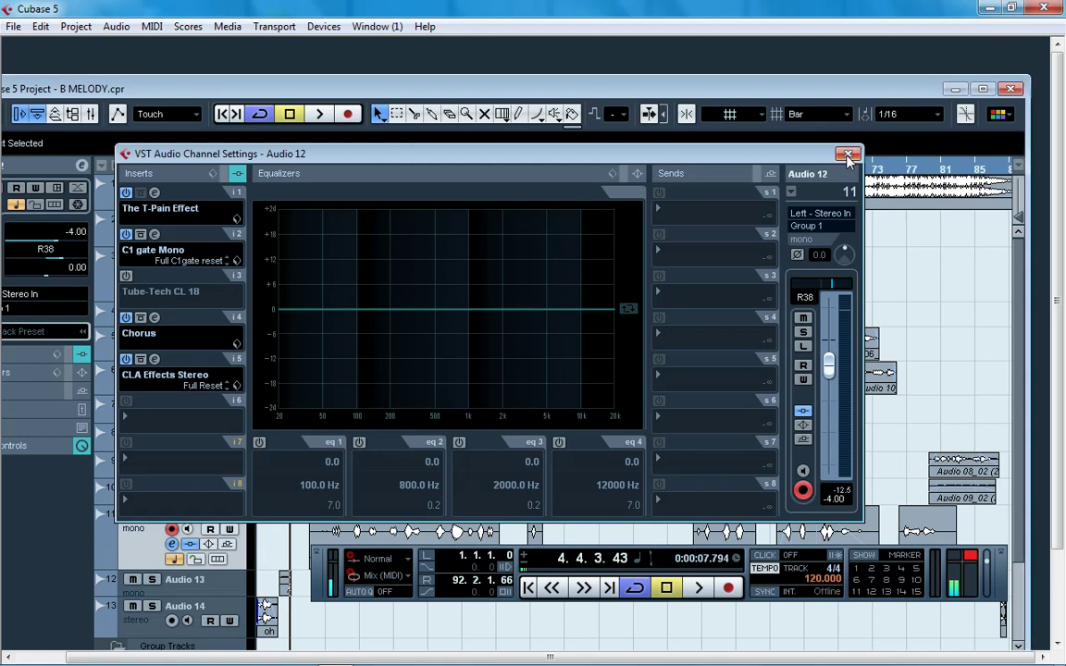
Close the Audio 12 channel settings and listen to the track's vocal from about bars 16 and 22.
click(848, 156)
click(385, 171)
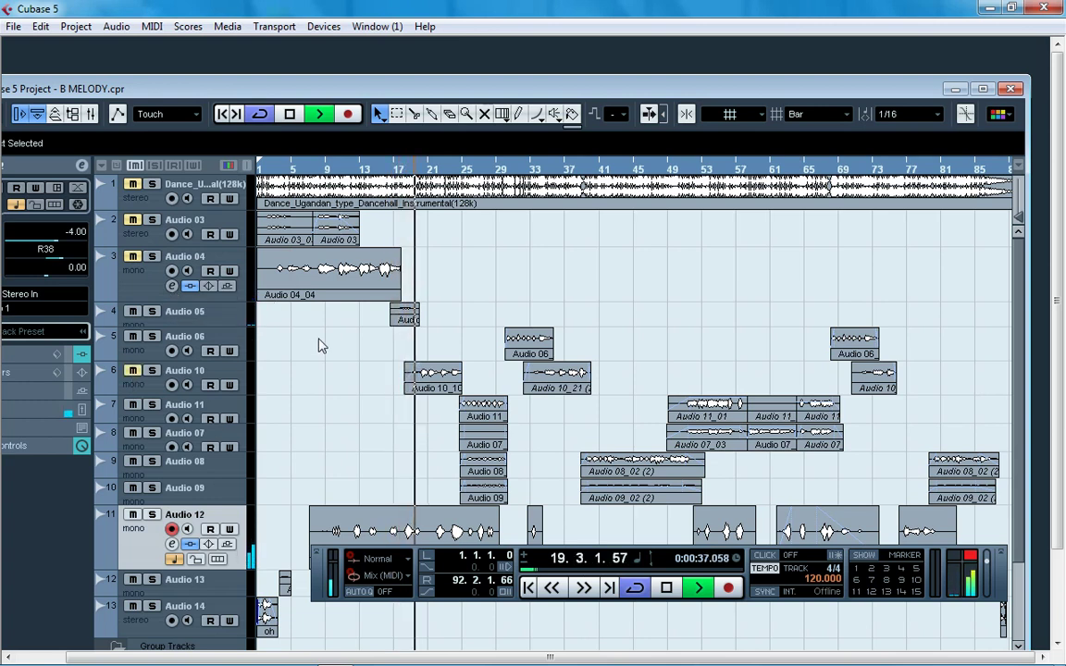
click(436, 170)
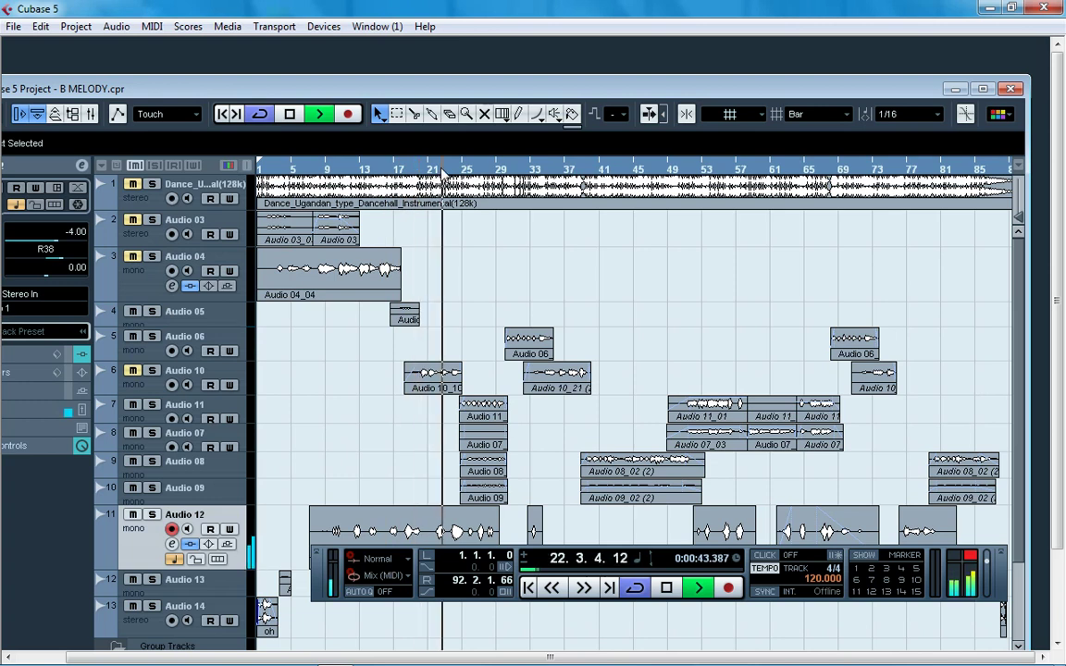
click(436, 171)
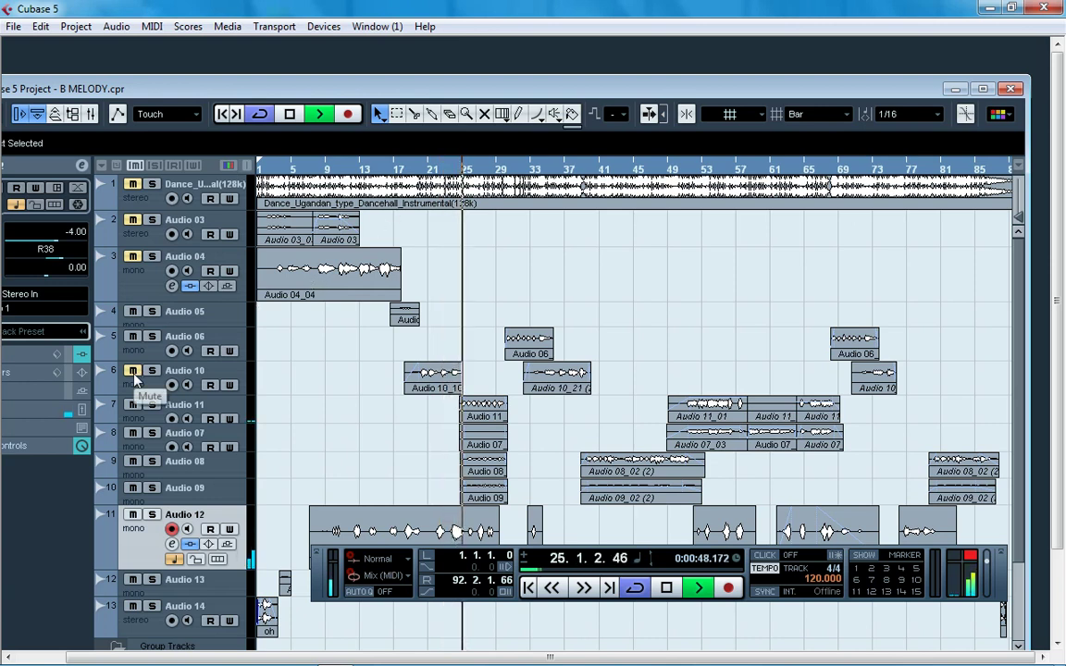
key(space)
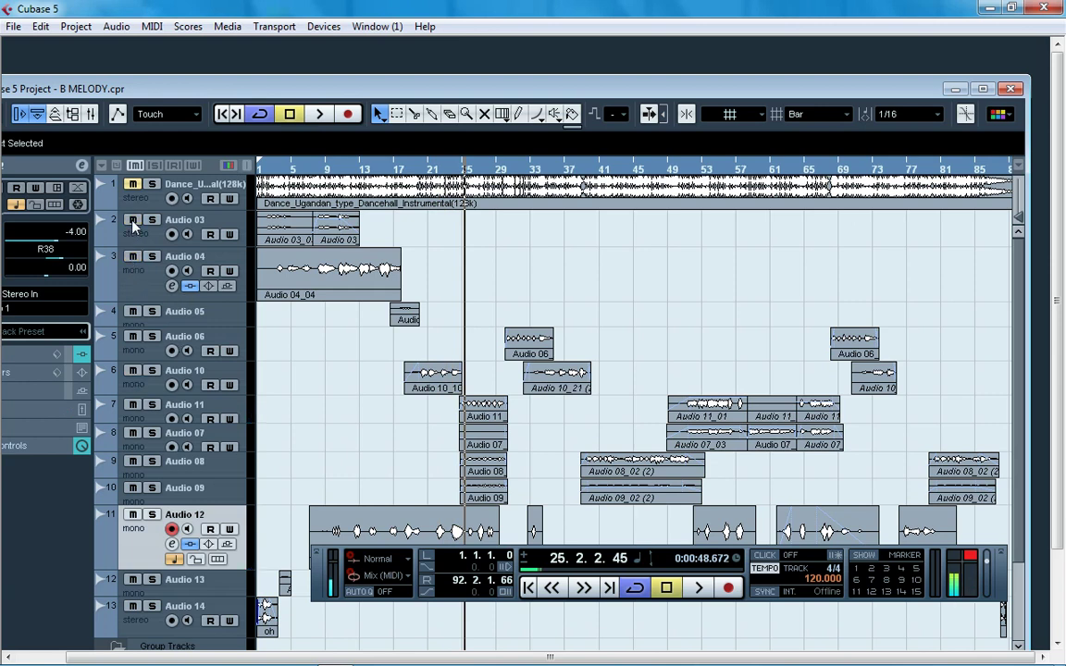
Unmute the instrumental and the muted vocal tracks, and listen to the full mix from about bar 18 in the maximized project window.
click(407, 172)
click(318, 119)
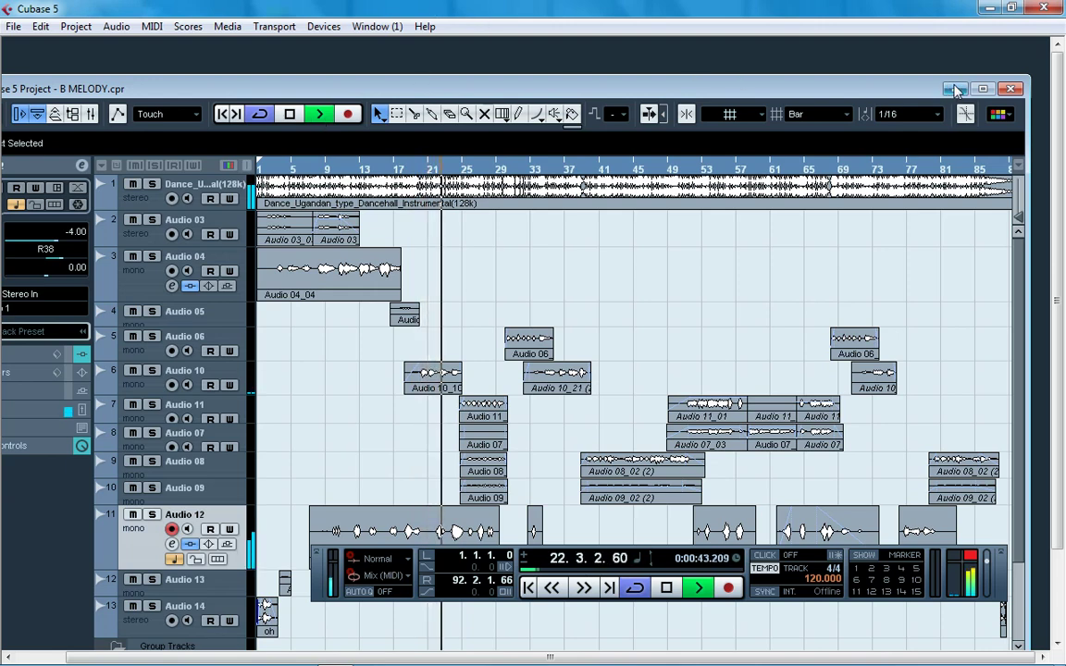
double_click(883, 83)
right_click(778, 8)
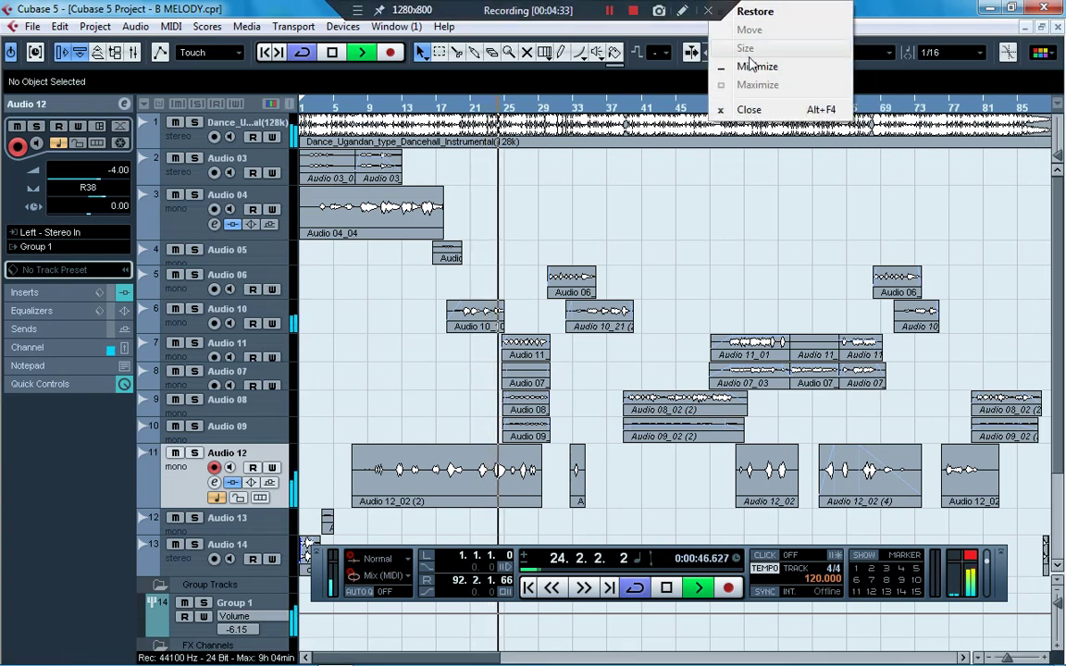
click(907, 8)
key(space)
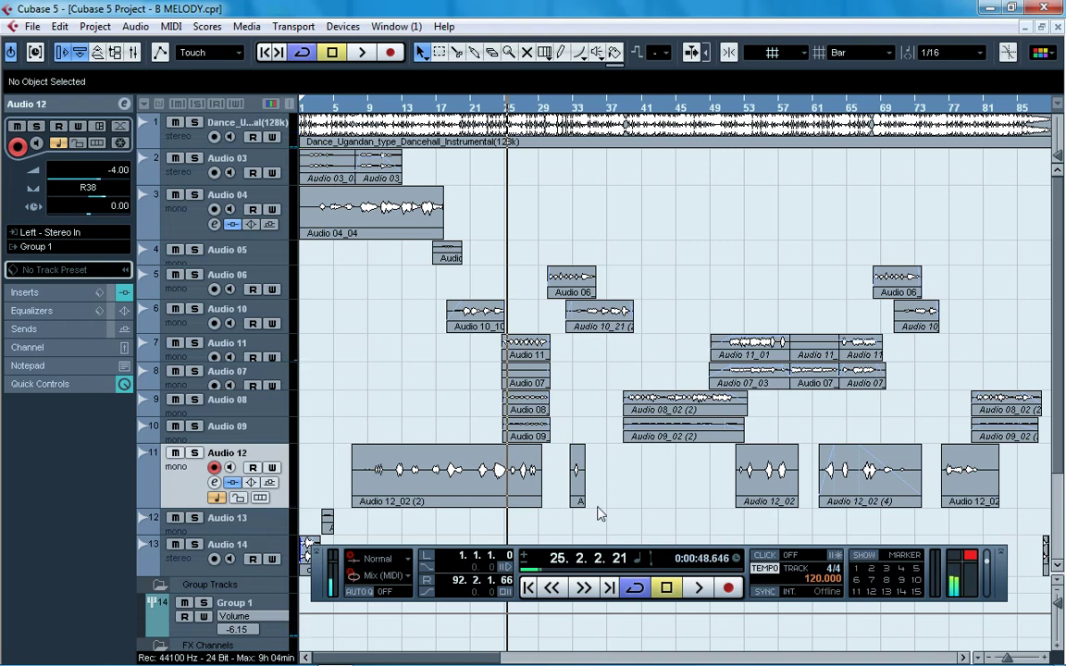
Open the Group 1 channel settings and deactivate all six inserts, from S1 Imager Stereo up to RVox Stereo.
click(269, 611)
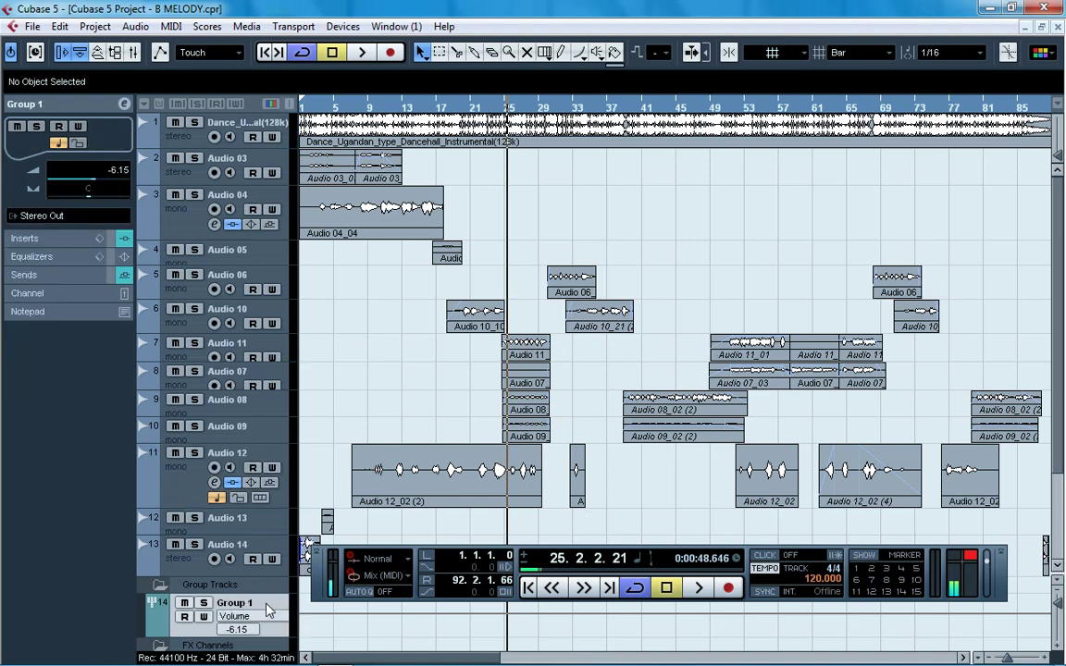
click(125, 106)
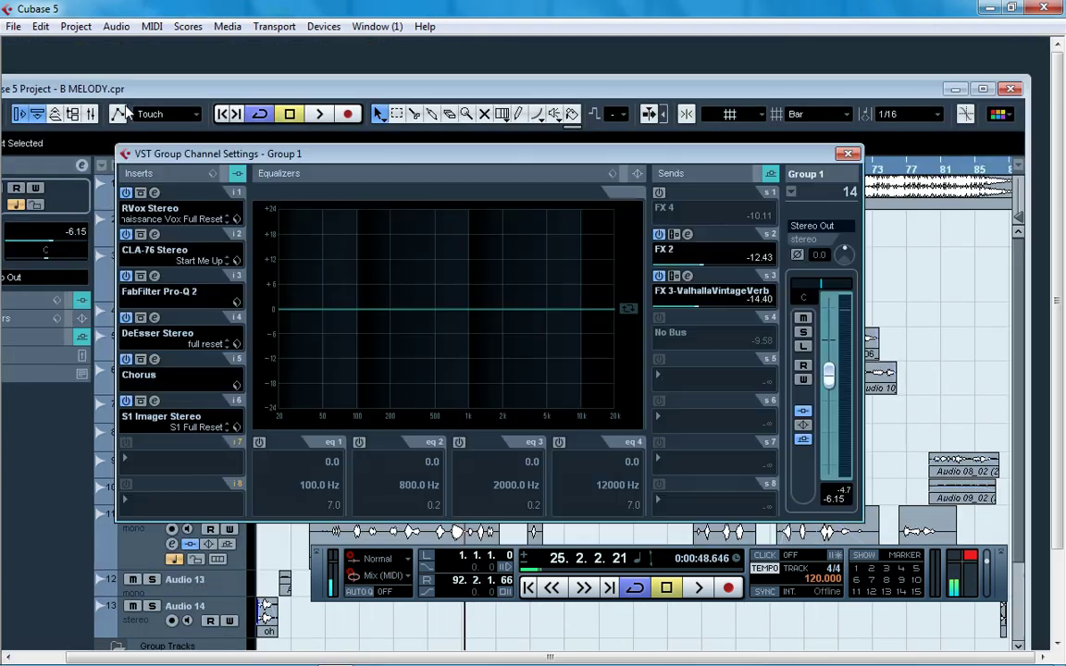
drag(268, 159, 423, 164)
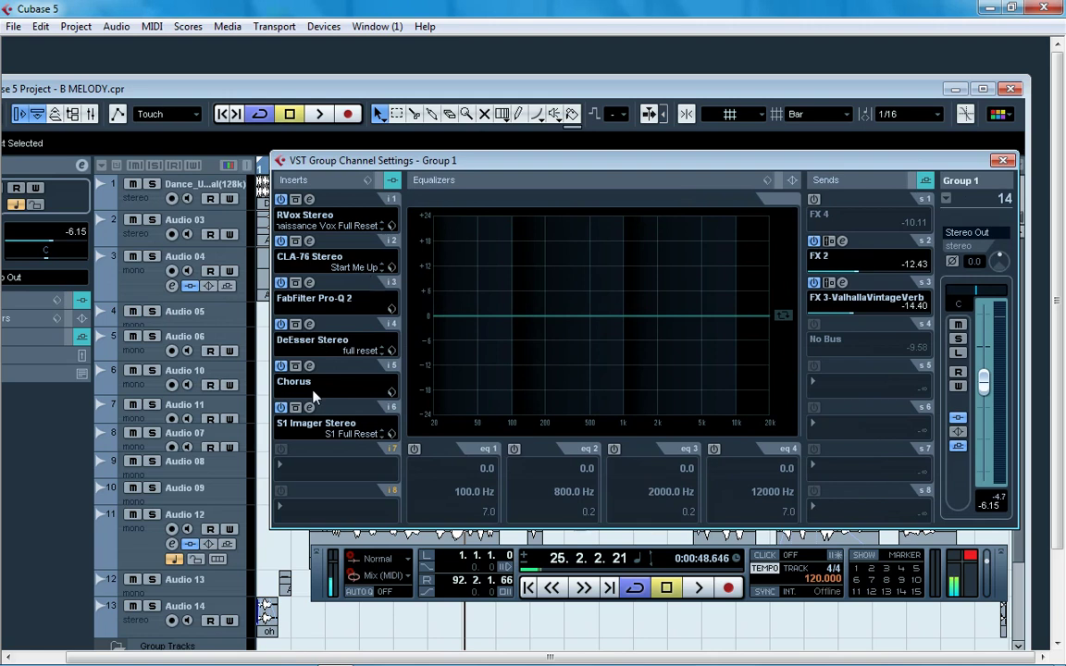
click(282, 407)
click(282, 367)
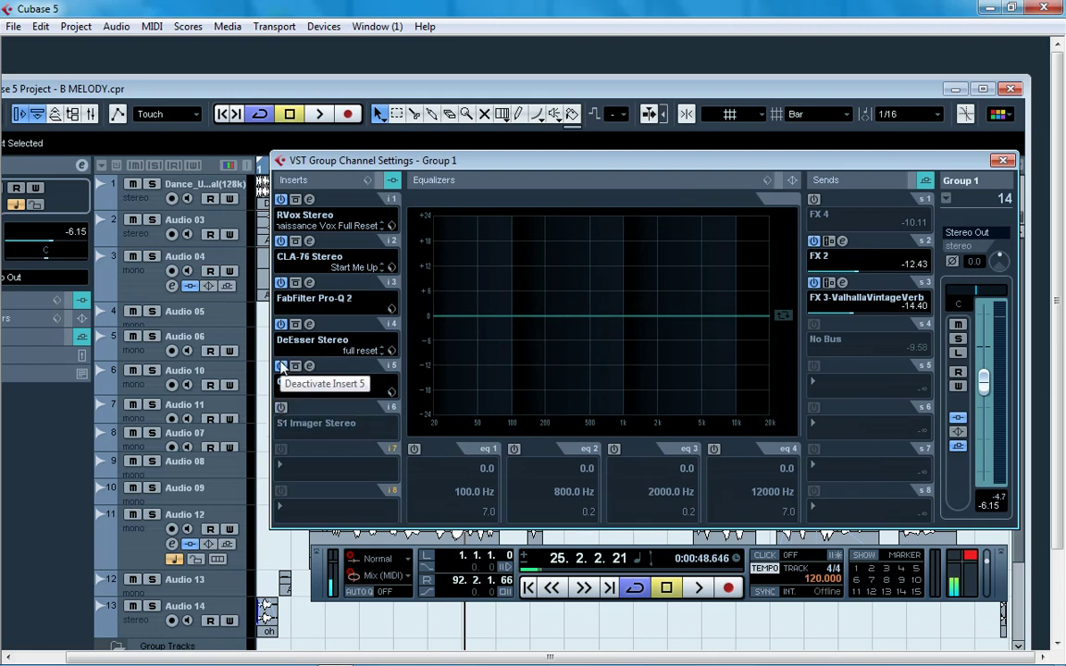
click(281, 325)
click(282, 282)
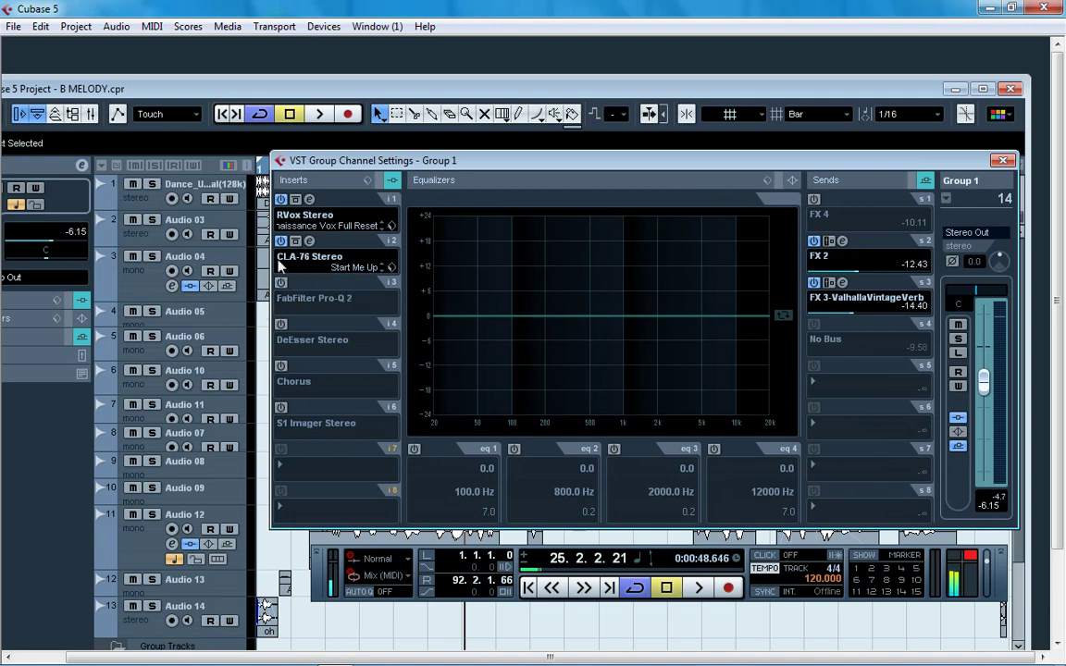
click(281, 240)
click(281, 199)
Deactivate Group 1's FX 2 and FX 3-ValhallaVintageVerb sends.
drag(322, 162, 320, 308)
click(786, 386)
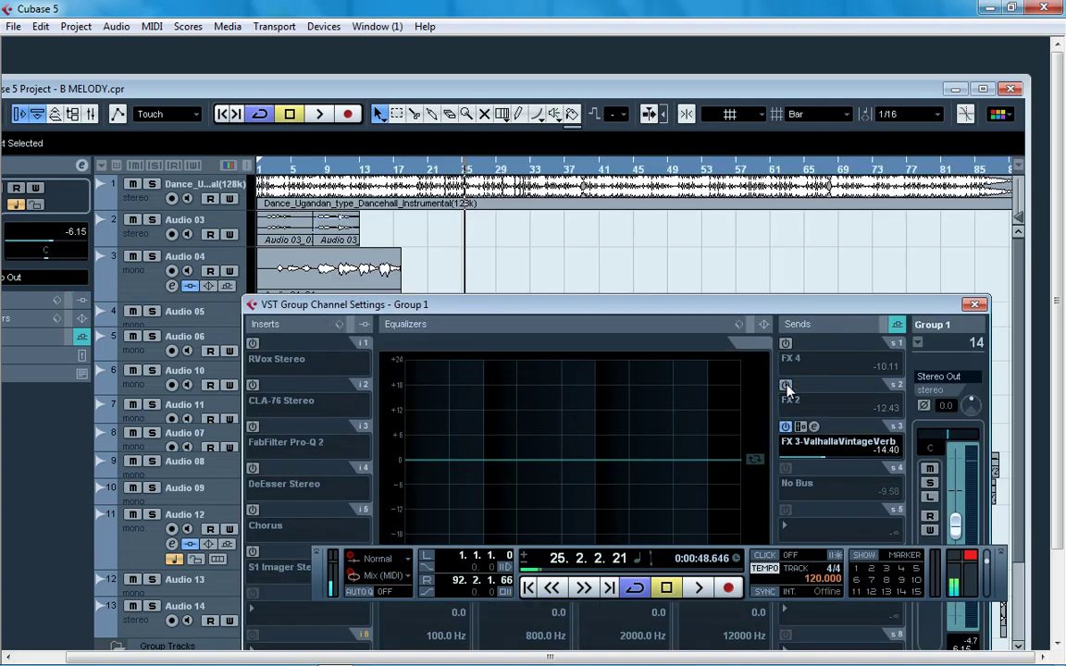
click(786, 428)
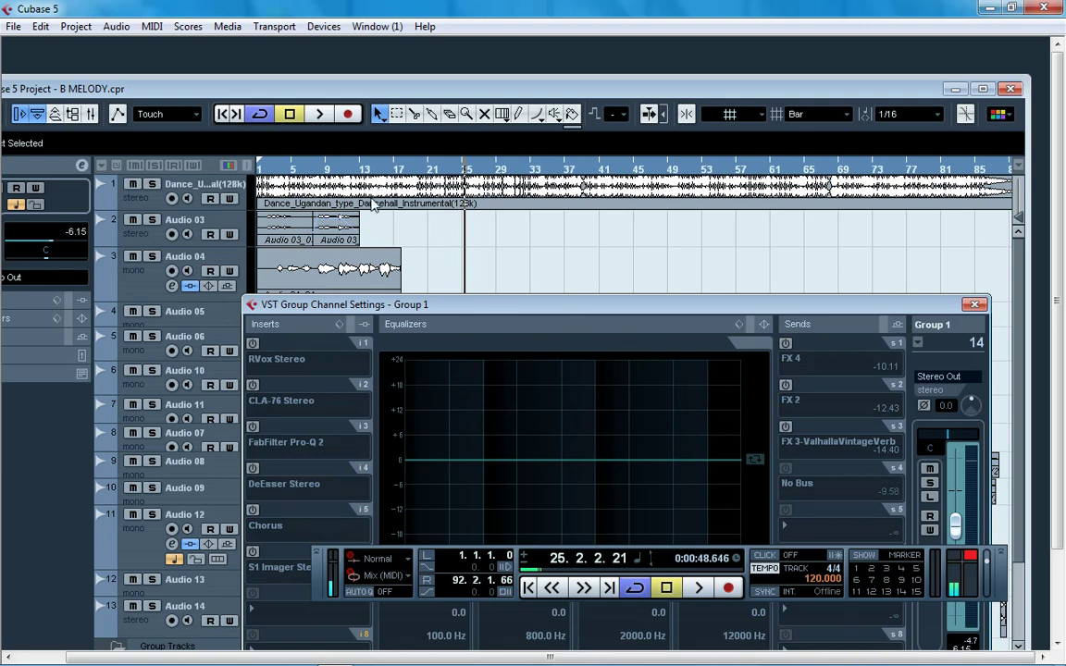
Mute the instrumental during playback from about bar 13 and listen to the unprocessed vocals around bars 52 and 58.
click(360, 168)
key(space)
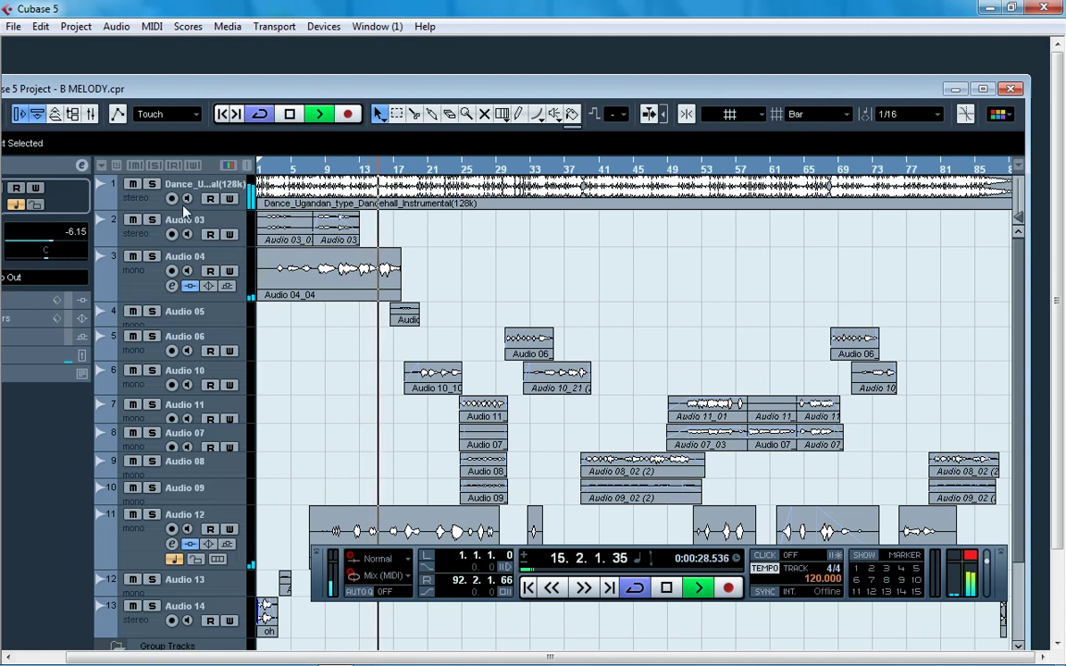
click(132, 185)
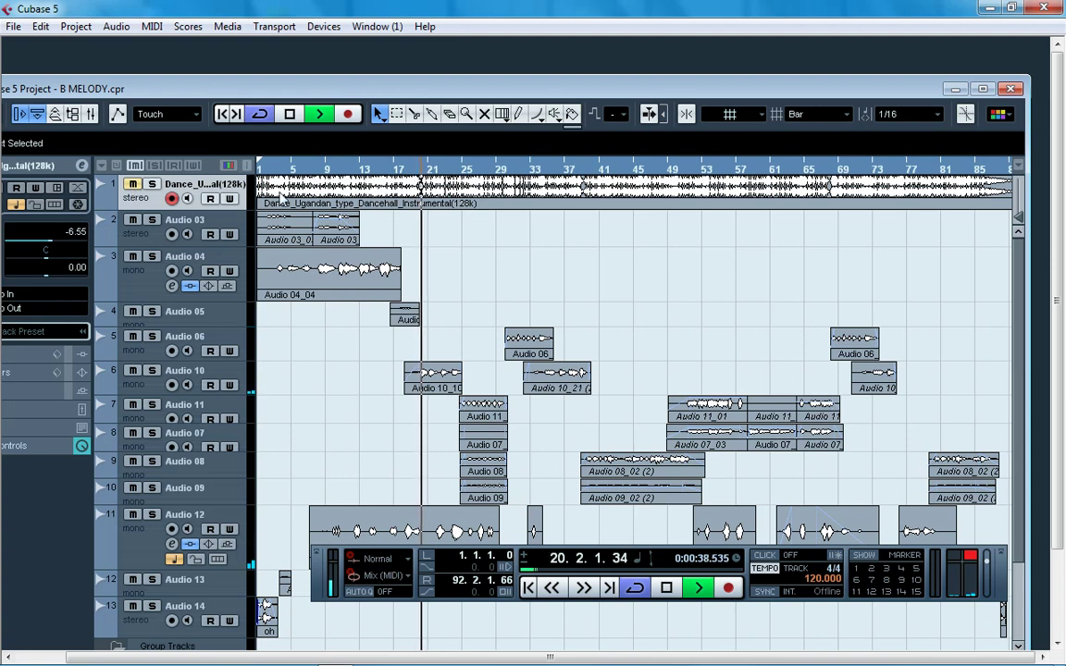
click(700, 170)
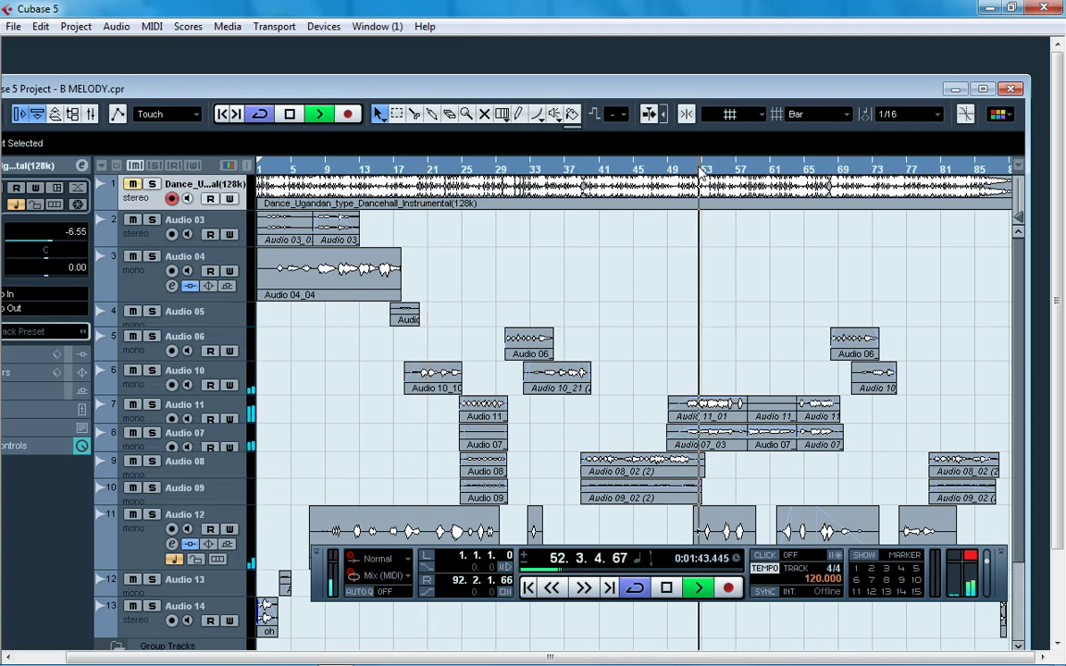
click(743, 170)
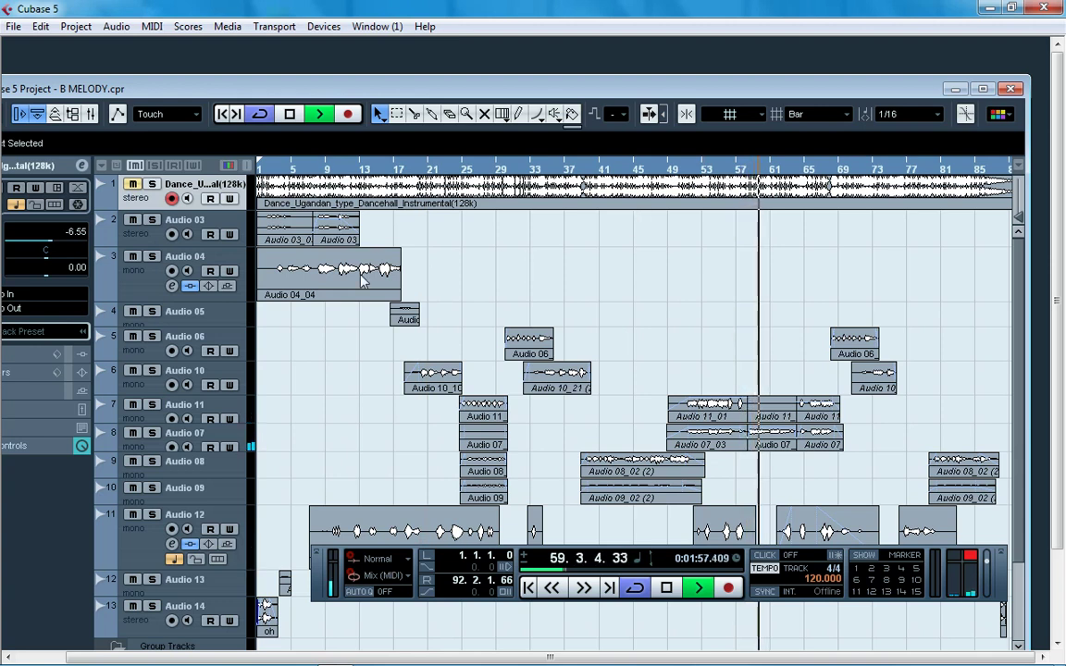
key(space)
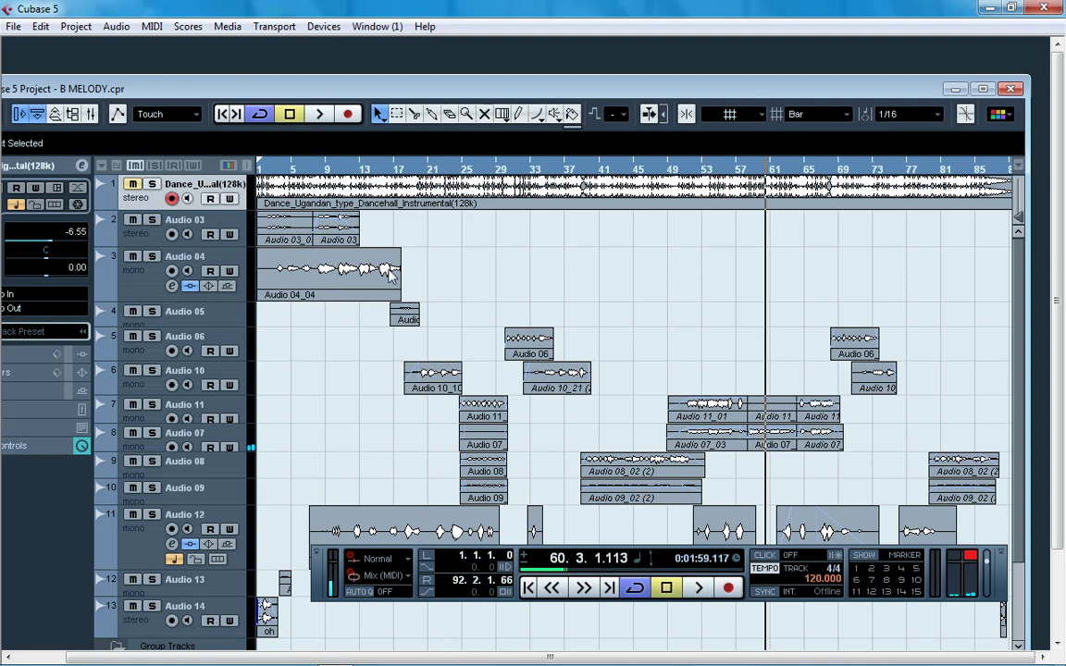
Reopen the Group 1 channel settings, activate the RVox Stereo insert and open its plug-in window.
click(984, 90)
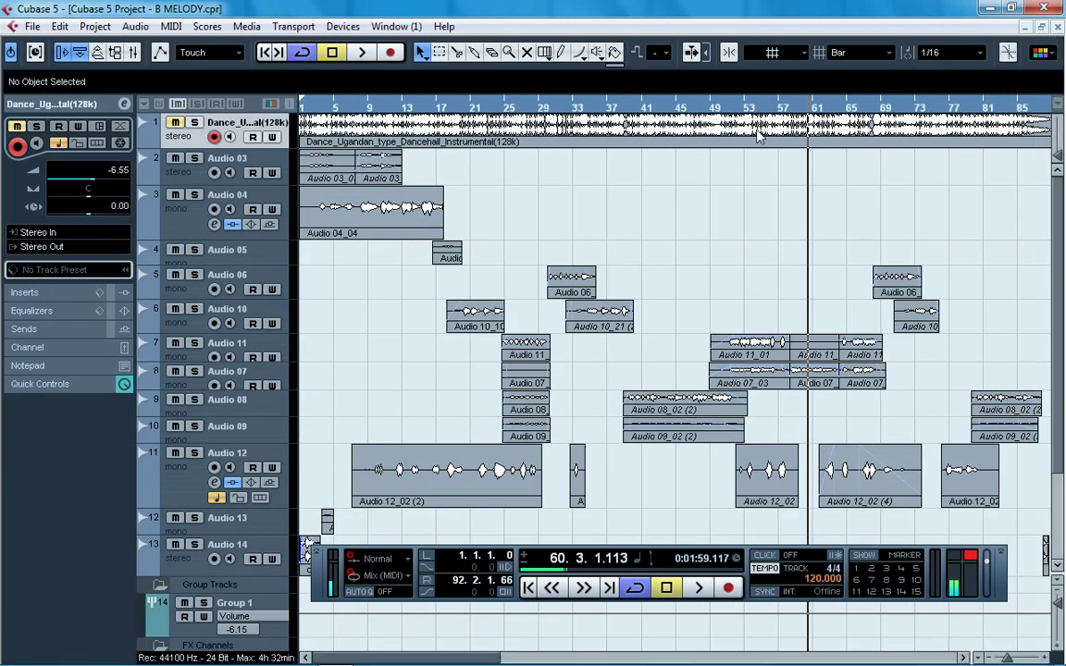
click(261, 606)
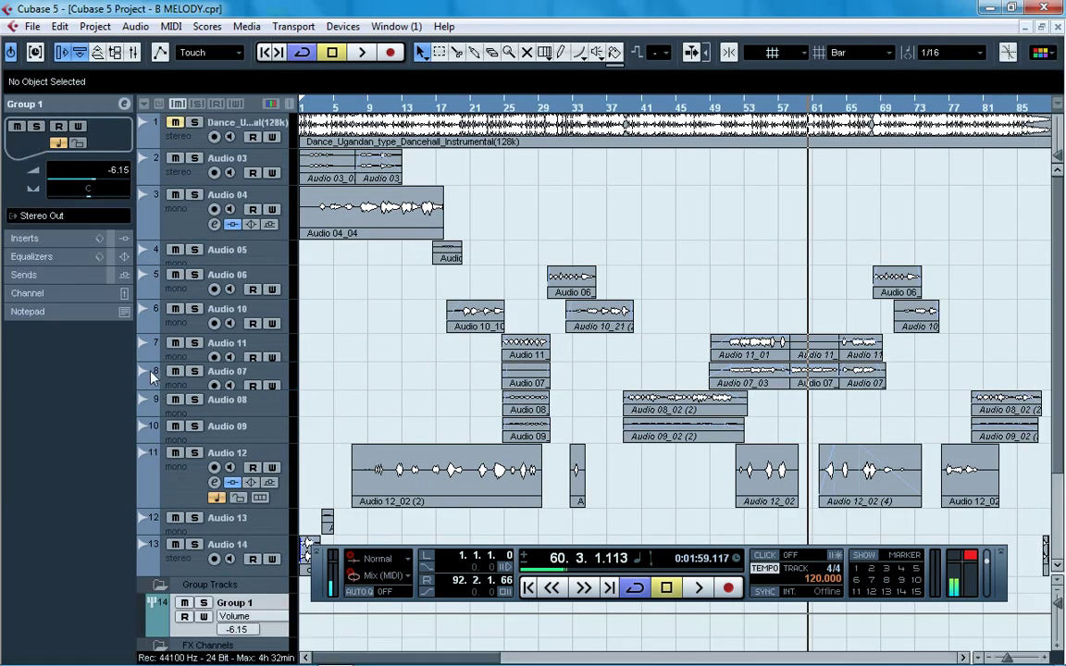
click(125, 104)
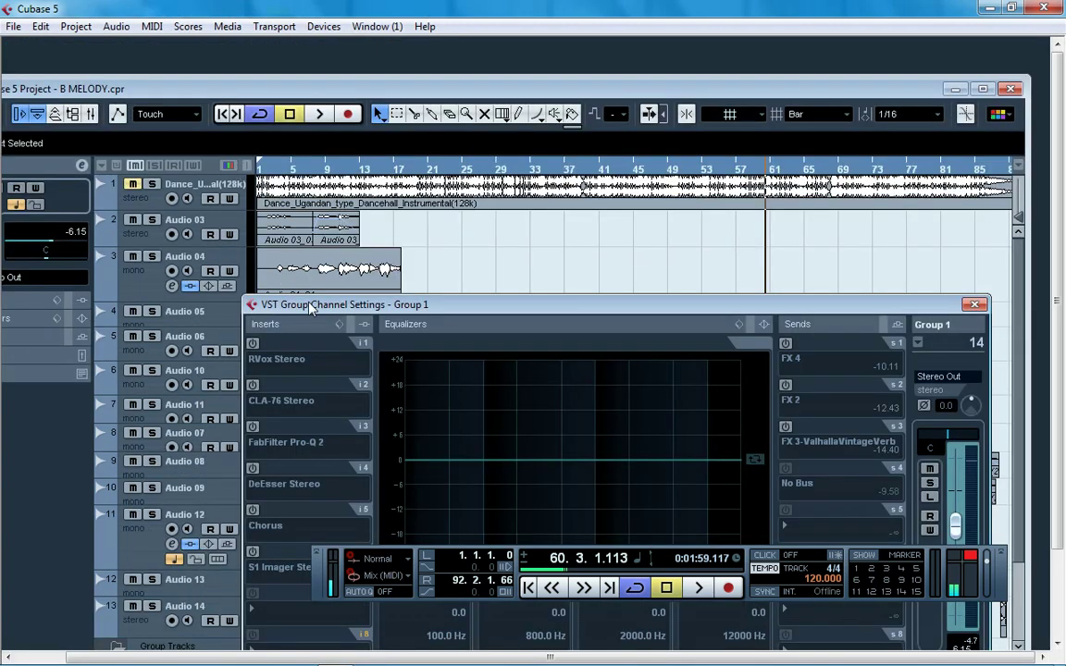
drag(311, 307, 293, 210)
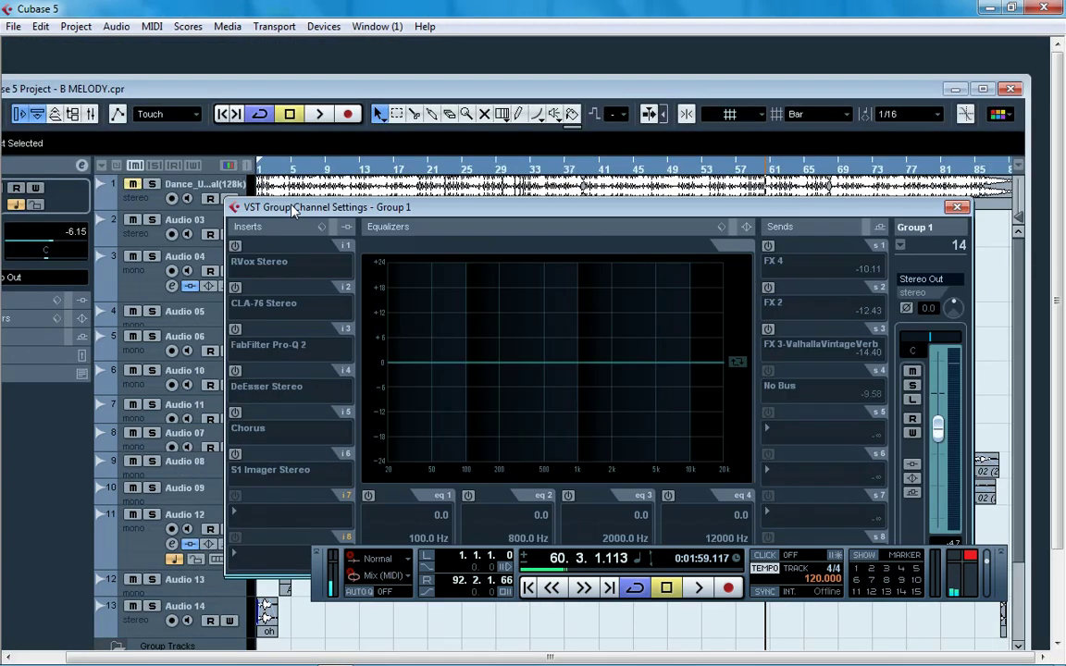
click(236, 247)
click(264, 247)
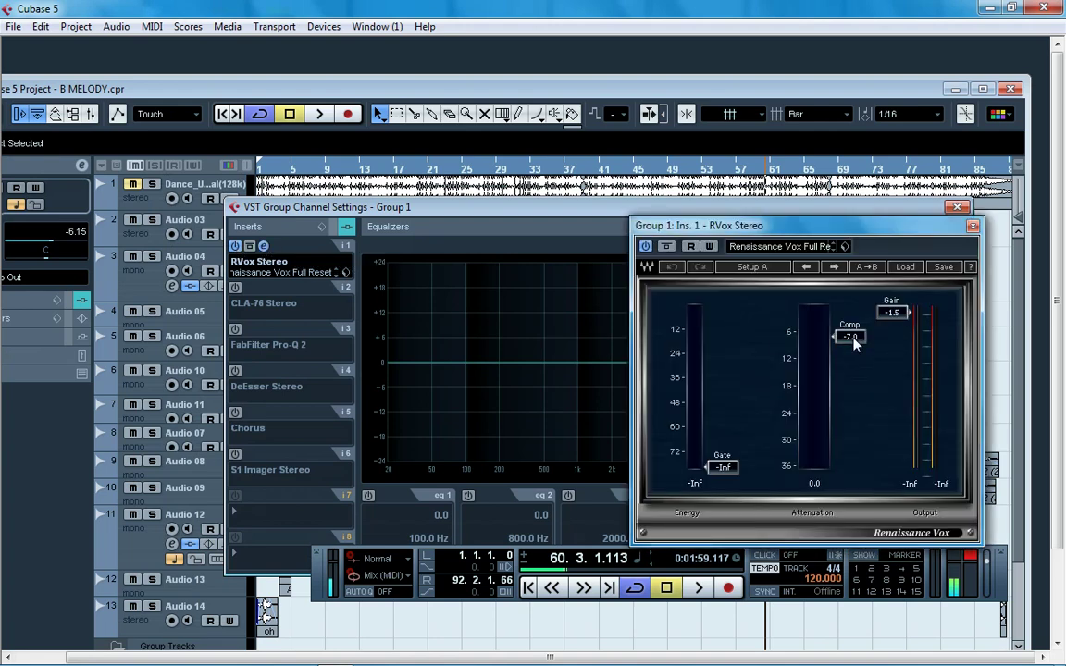
Move the open windows clear of the Audio 11_01 event and play the vocals with the locators spanning bars 50 to 63.
drag(459, 203, 436, 318)
drag(471, 414, 468, 434)
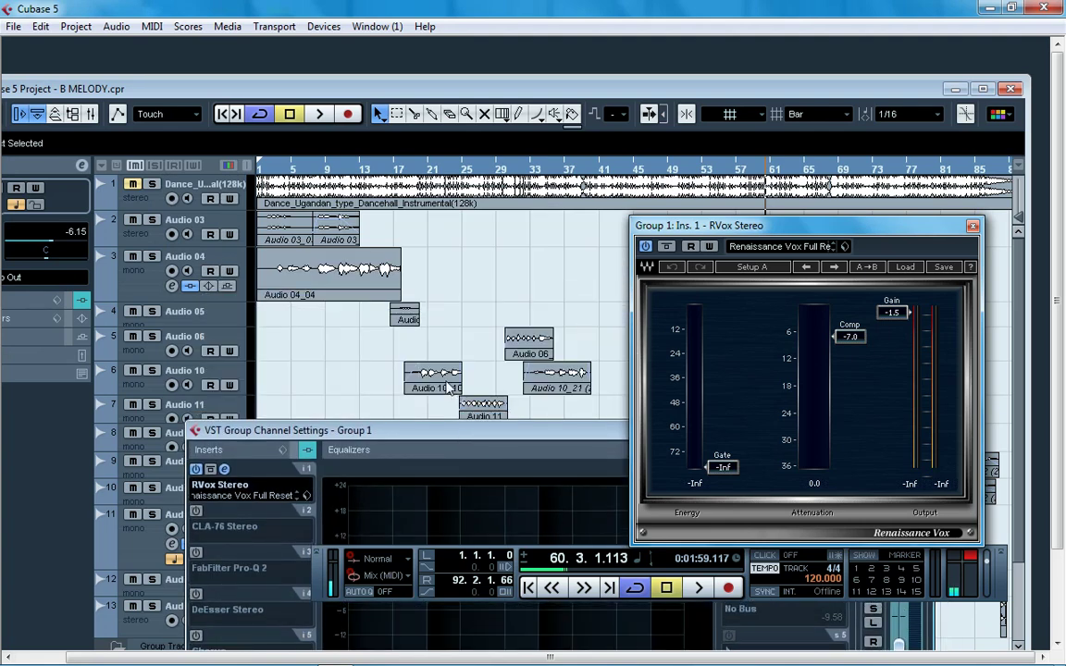
drag(719, 231, 292, 386)
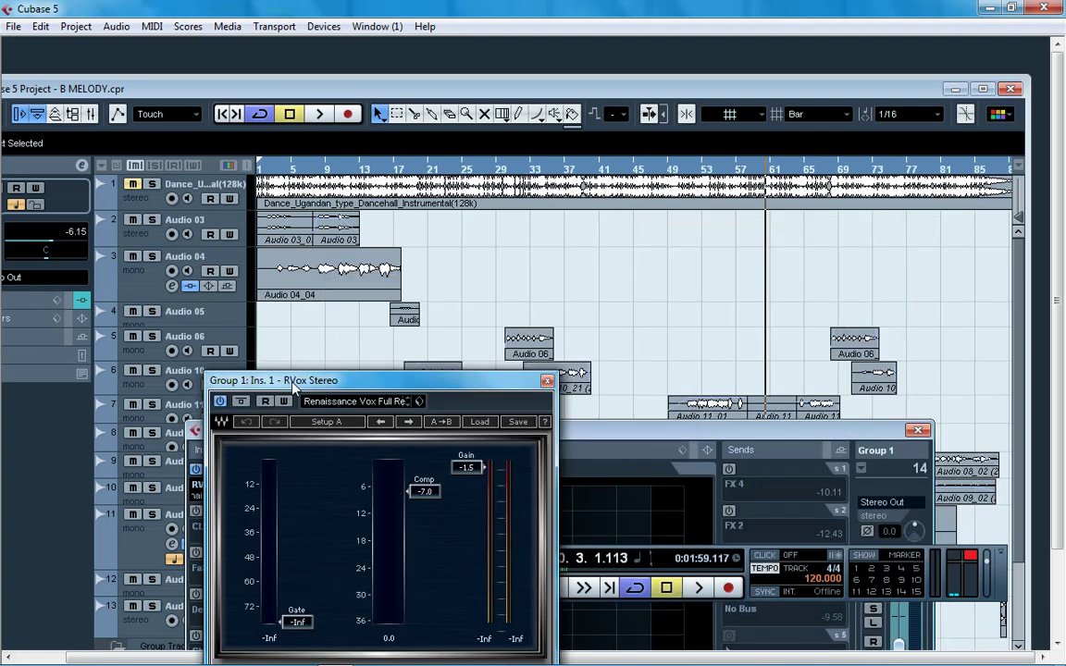
click(715, 407)
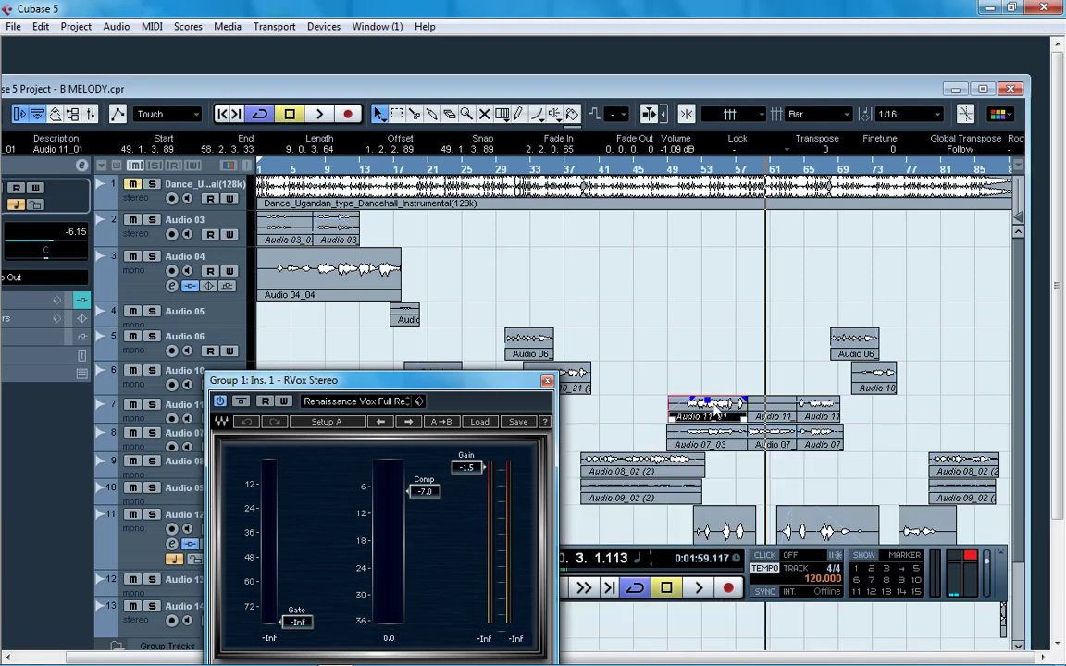
key(p)
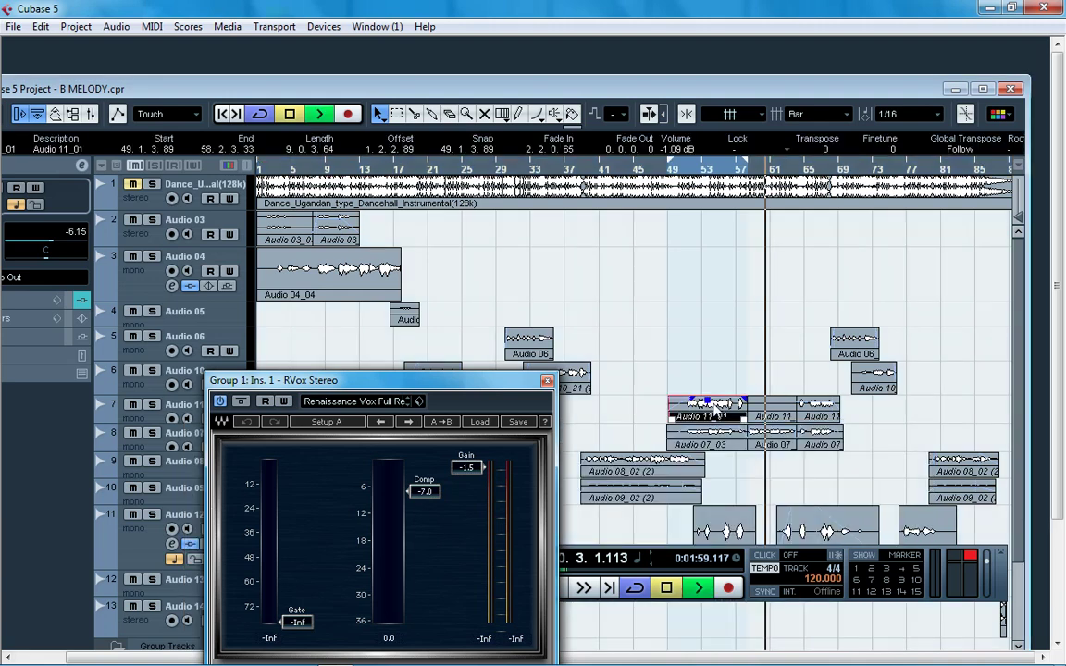
key(space)
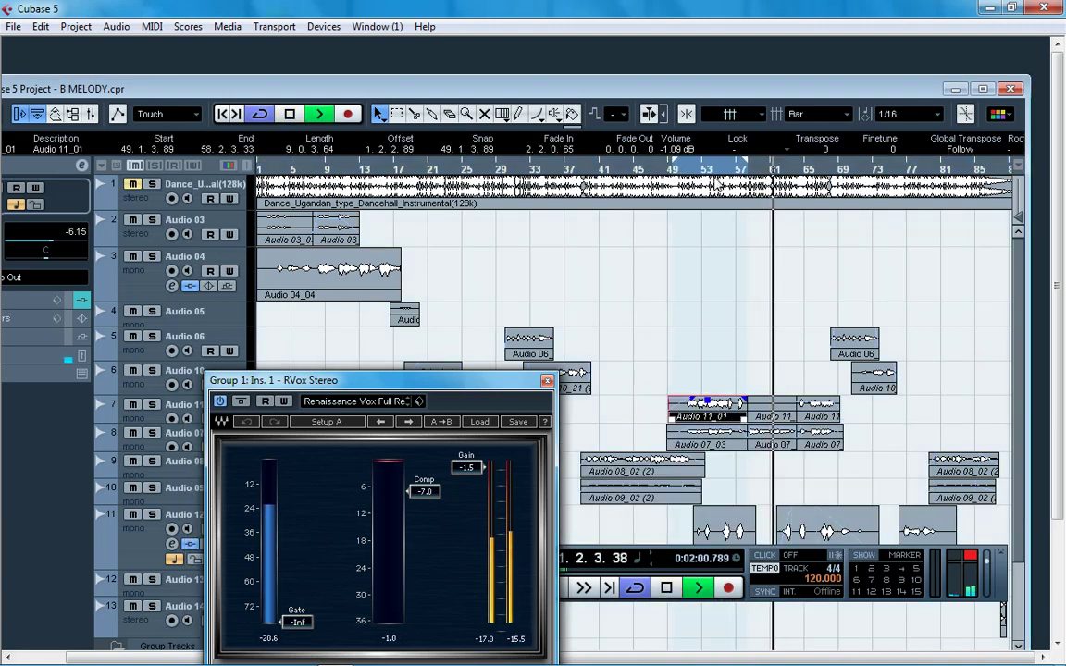
drag(673, 165, 679, 166)
click(677, 170)
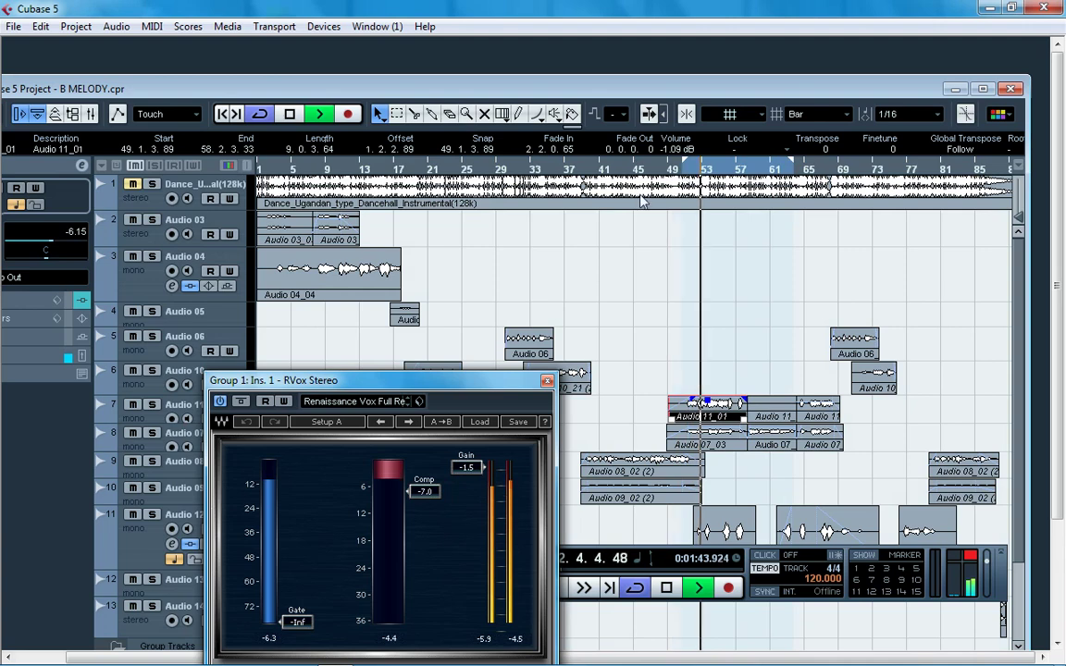
Set RVox Stereo's Comp to -7.0 while the vocals play, and close the plug-in to return to the maximized project window.
drag(450, 387, 568, 234)
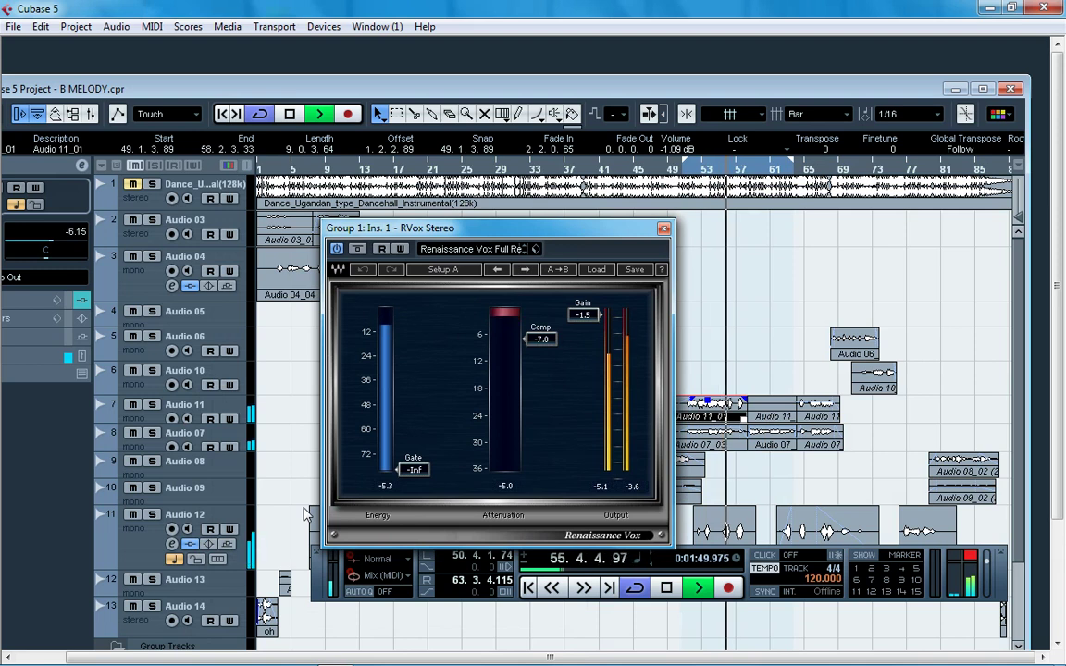
drag(540, 340, 540, 340)
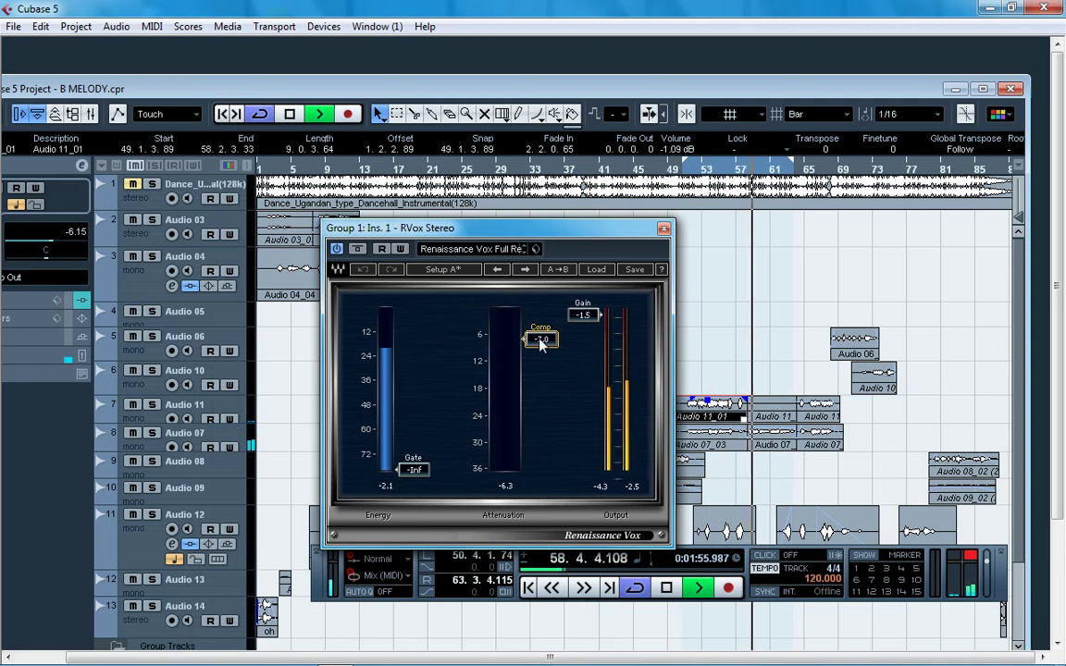
key(space)
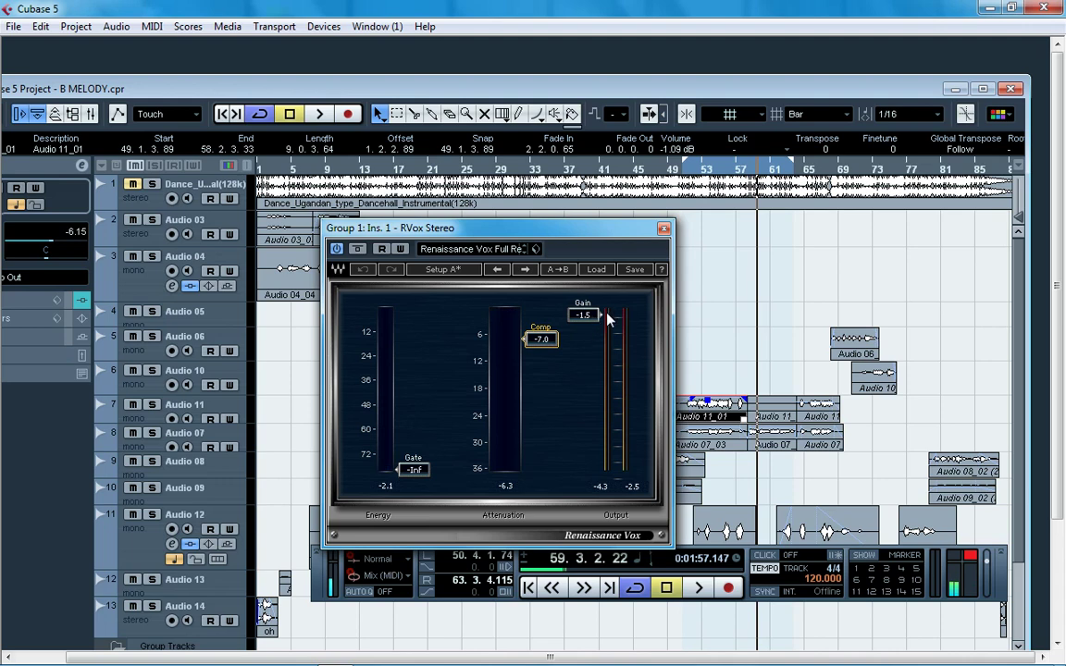
click(663, 229)
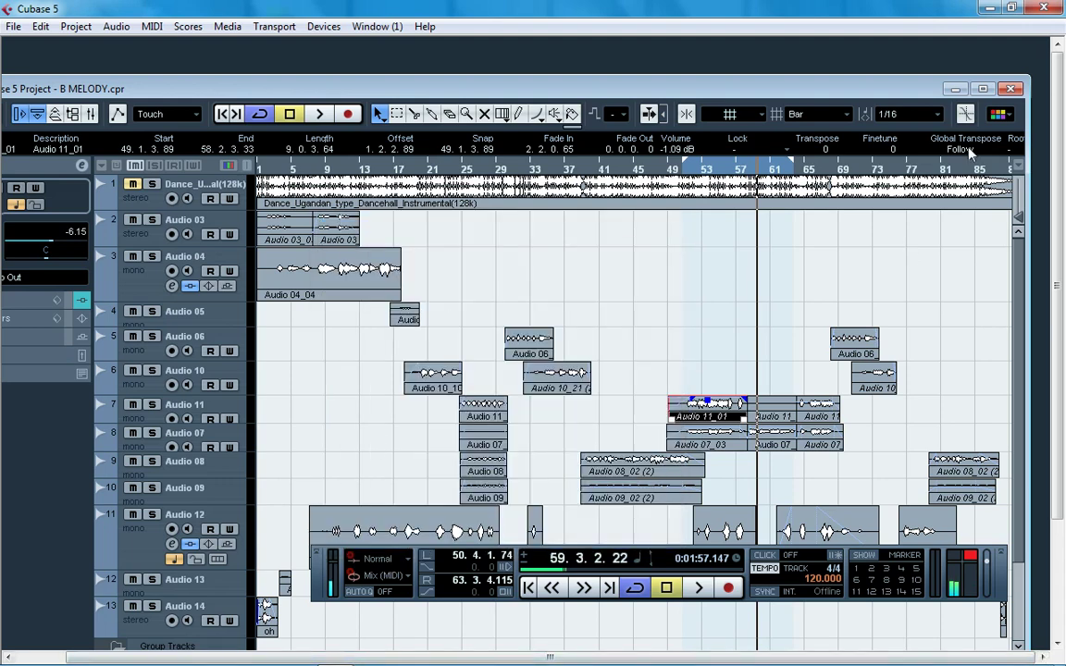
click(982, 88)
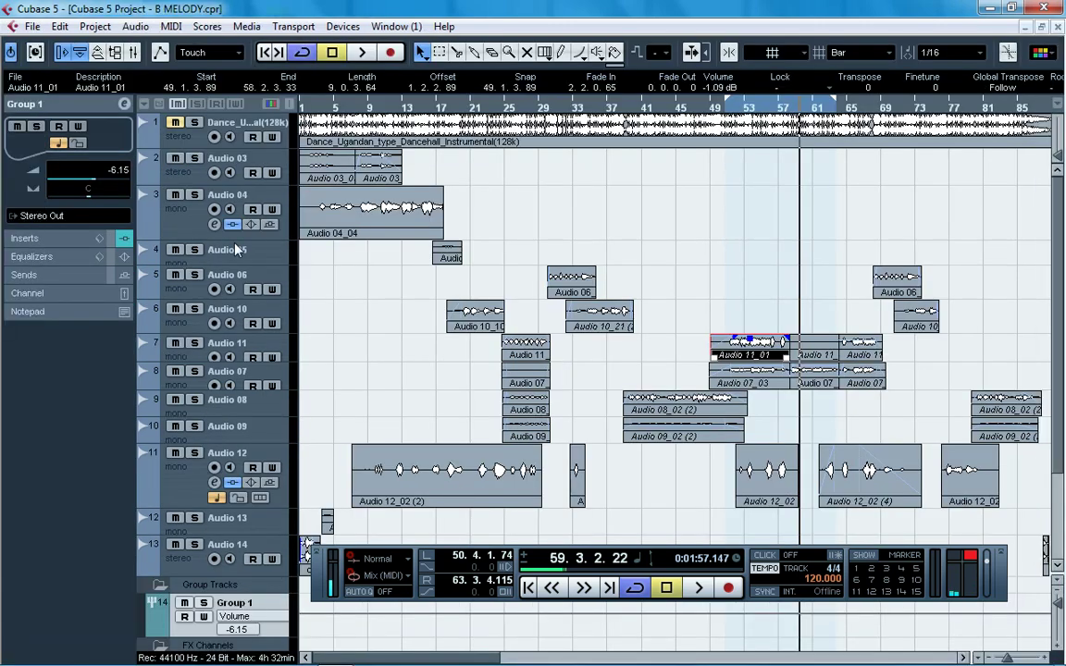
Reduce the heights of the Audio 04 and Audio 12 tracks in the track list.
drag(238, 237, 243, 211)
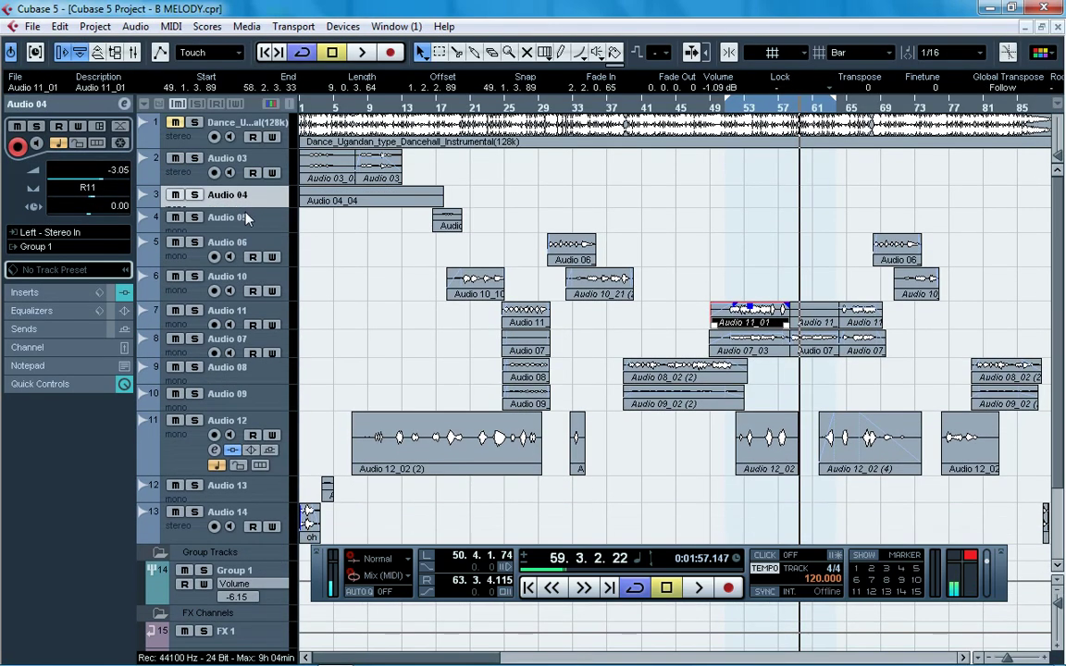
drag(283, 475, 296, 451)
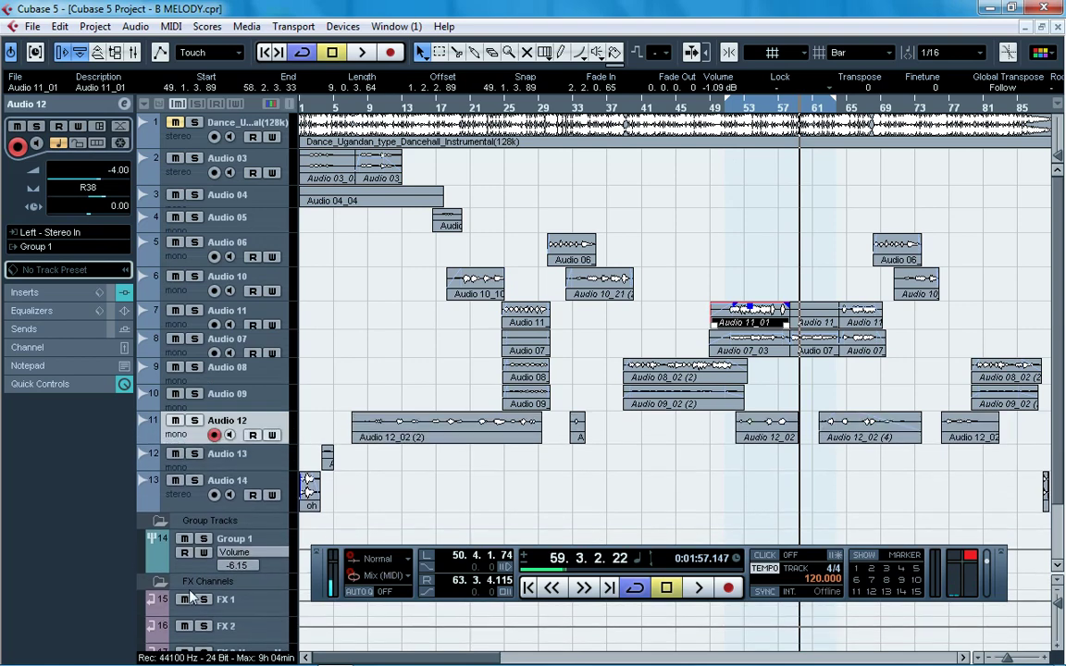
Reopen the Group 1 channel settings, activate the CLA-76 Stereo insert and open its plug-in window.
click(254, 542)
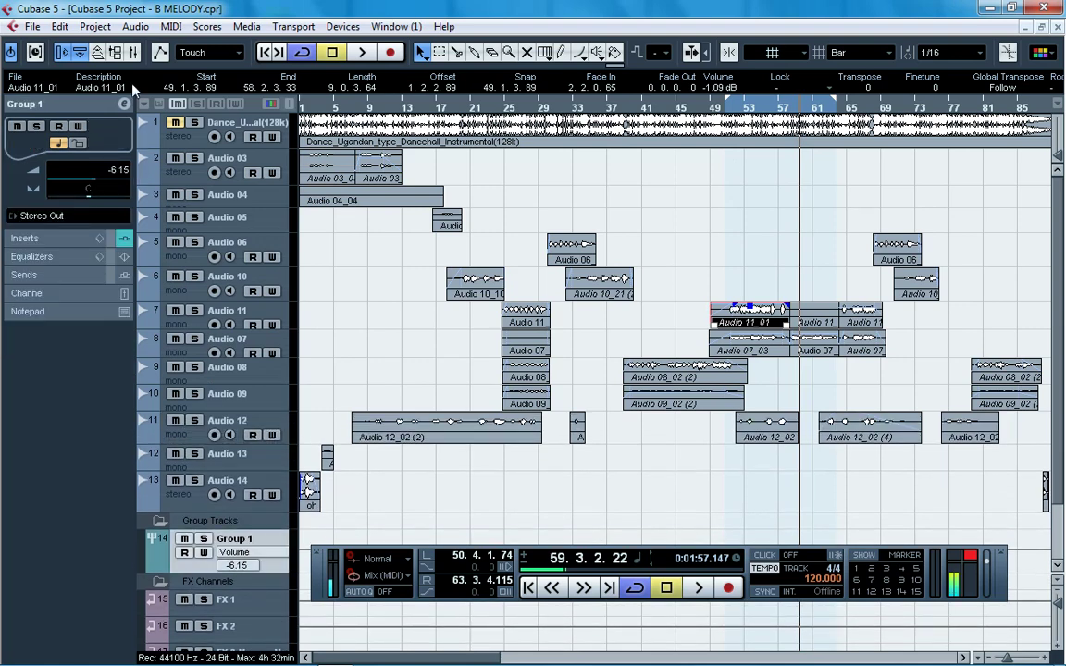
click(124, 104)
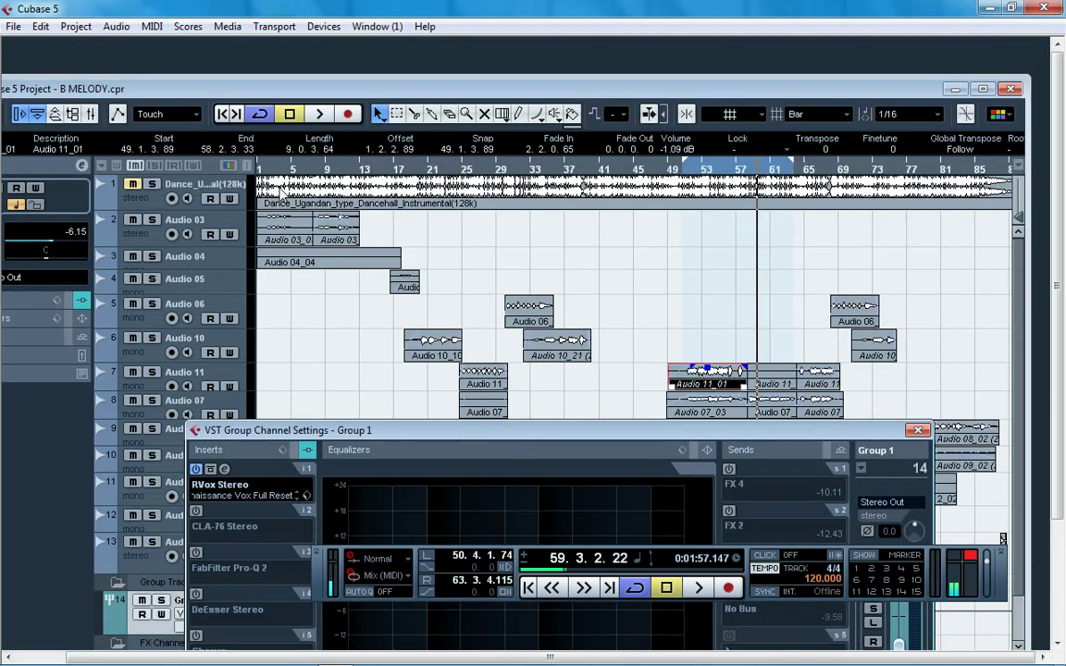
drag(360, 438, 347, 265)
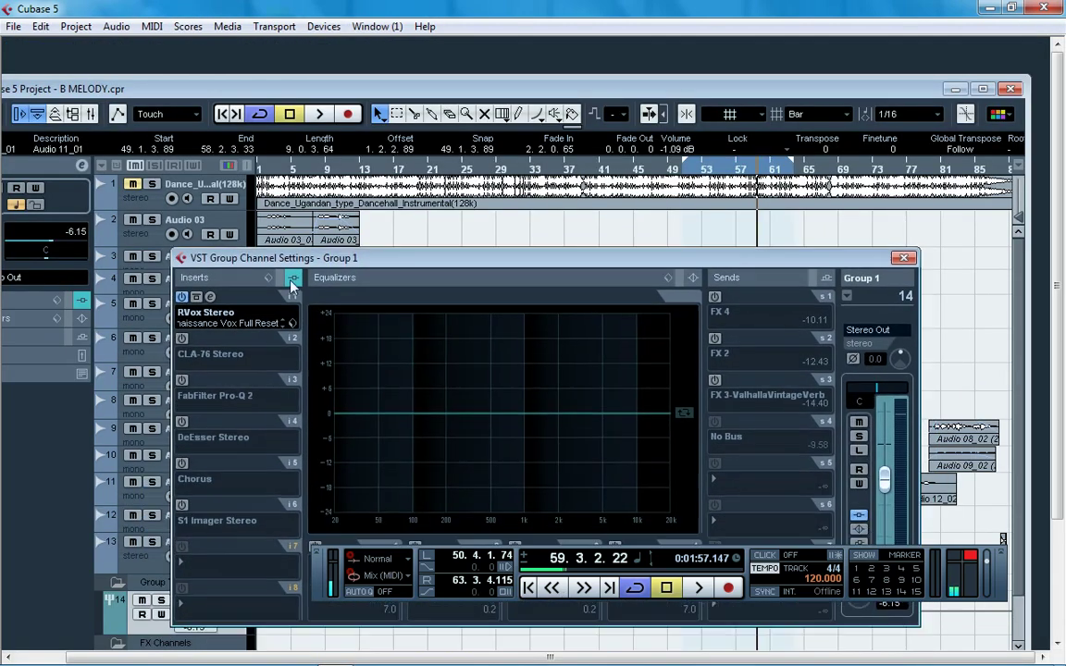
click(180, 339)
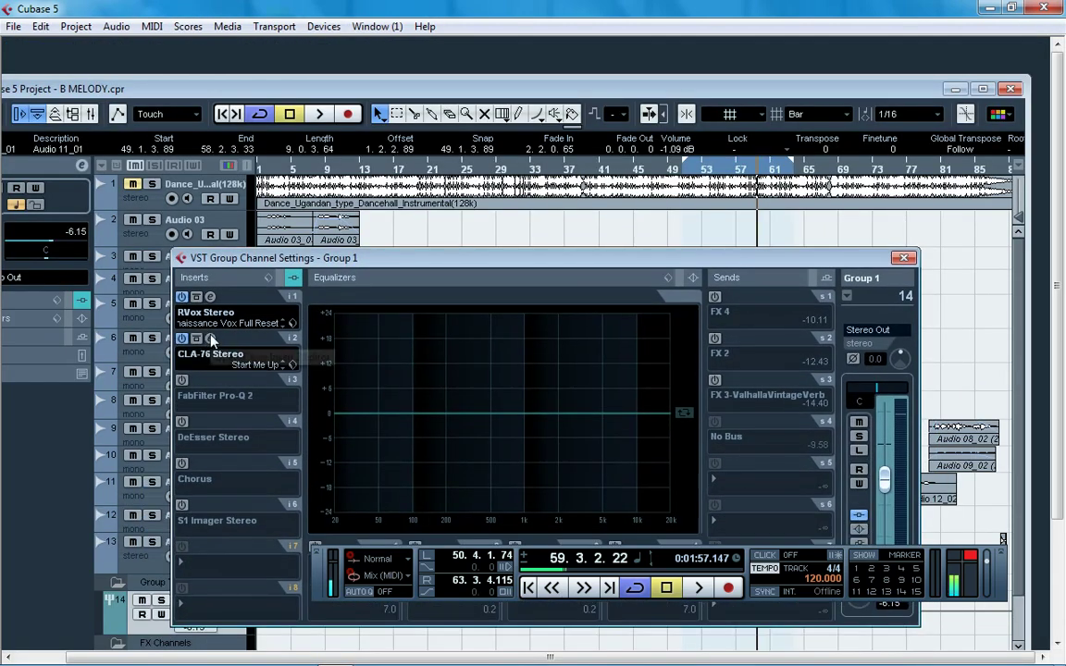
click(211, 339)
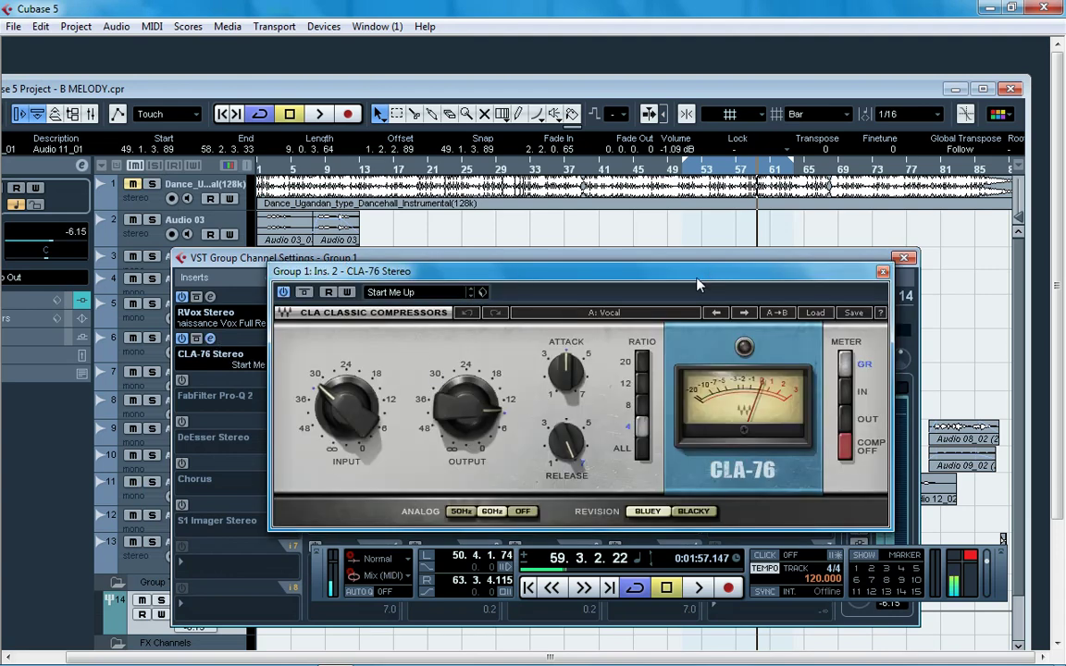
Load the Vocal factory preset from the Bluey group in the CLA-76 compressor.
click(813, 314)
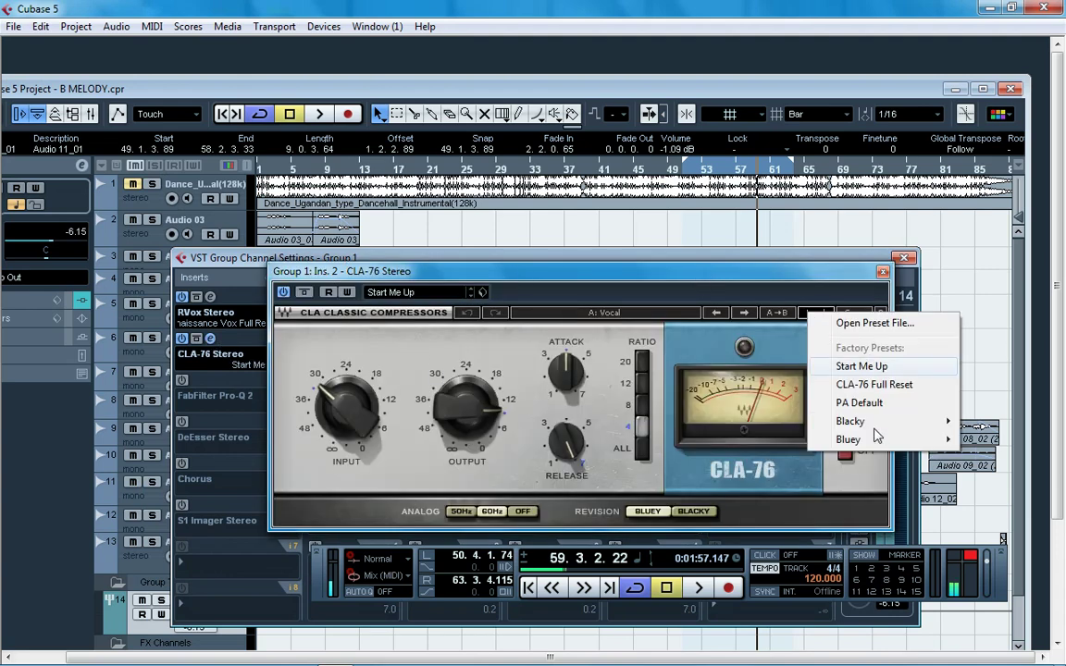
mouse_move(891, 445)
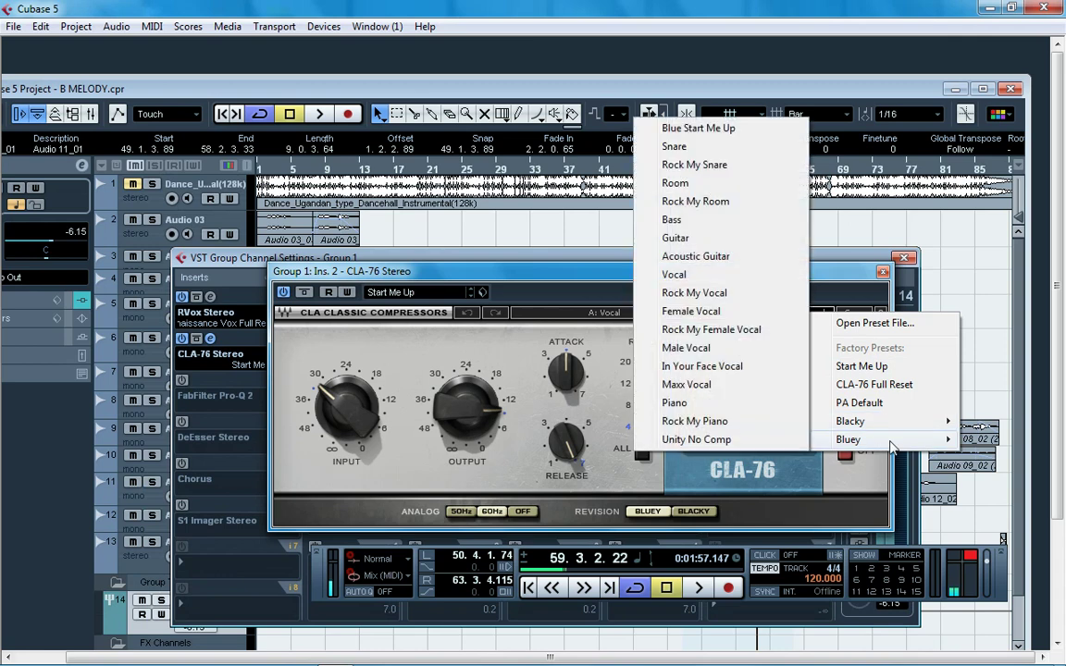
click(696, 275)
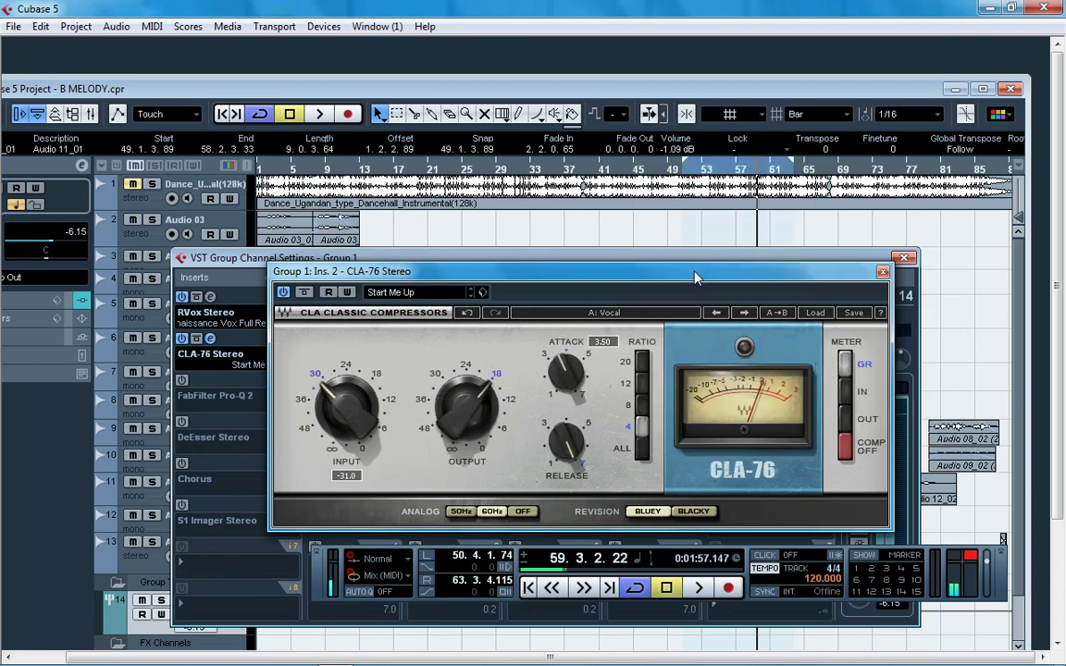
Set CLA-76's Output to about -12 and its Attack to the middle of the dial while auditioning the vocals.
key(space)
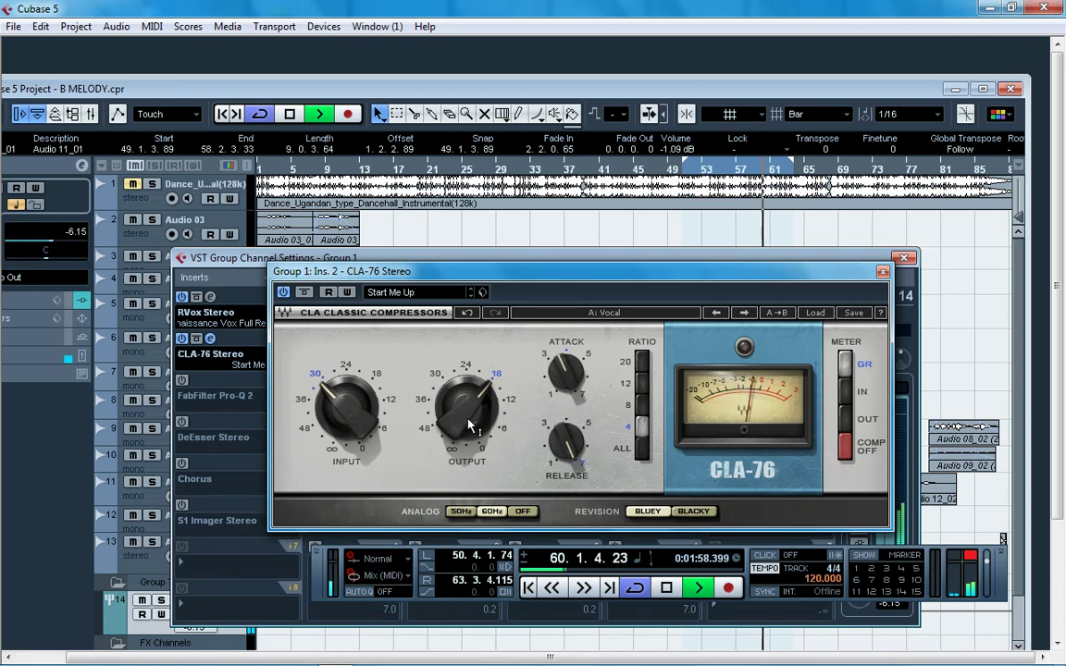
drag(468, 421, 469, 413)
key(space)
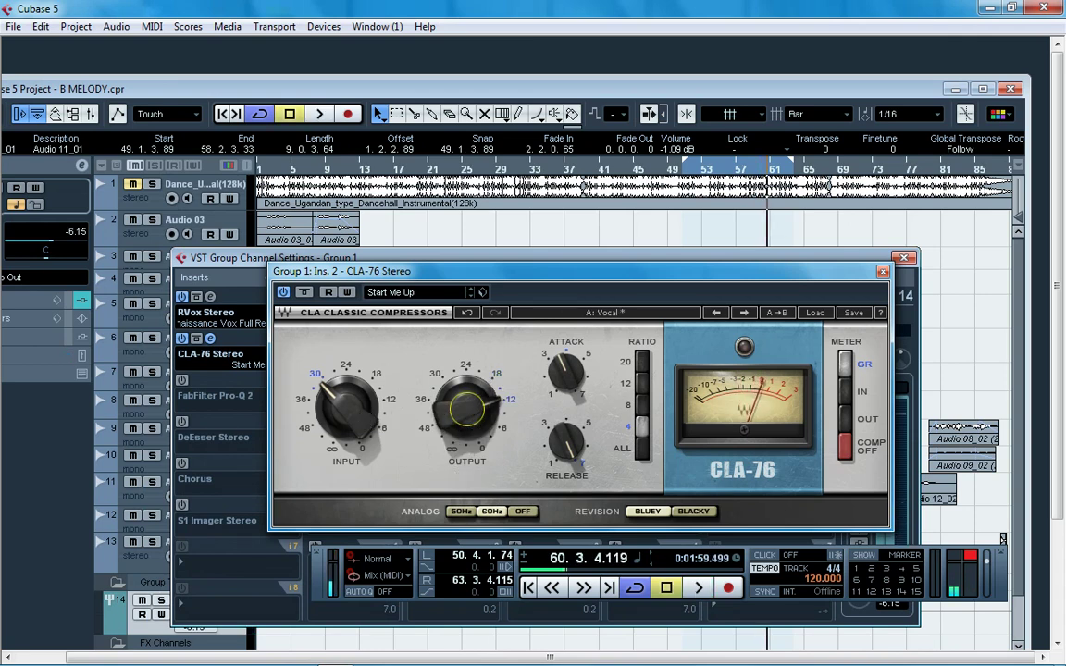
click(366, 421)
drag(490, 440, 491, 435)
key(space)
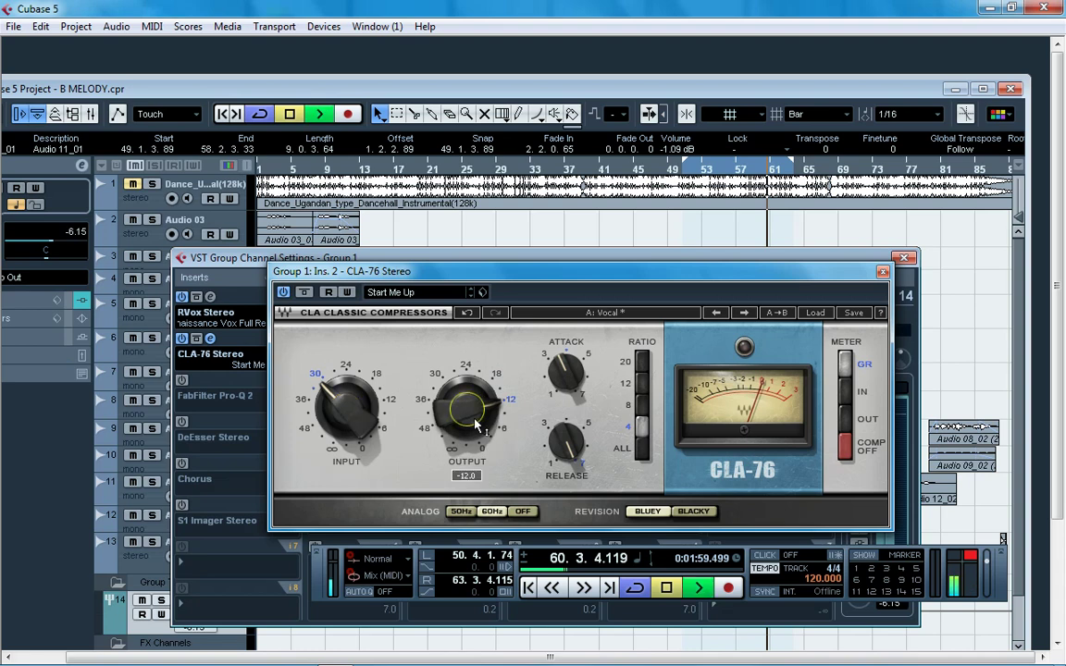
click(566, 372)
drag(570, 373, 570, 372)
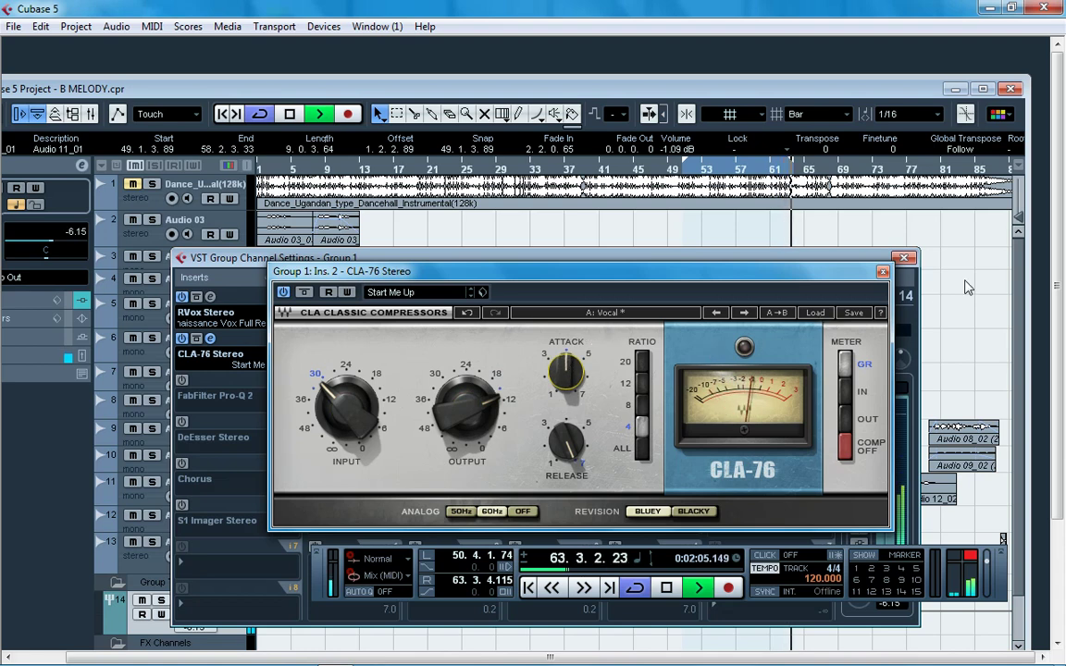
Close the CLA-76 plug-in and adjust the locators to span about bars 51 to 65.
click(883, 272)
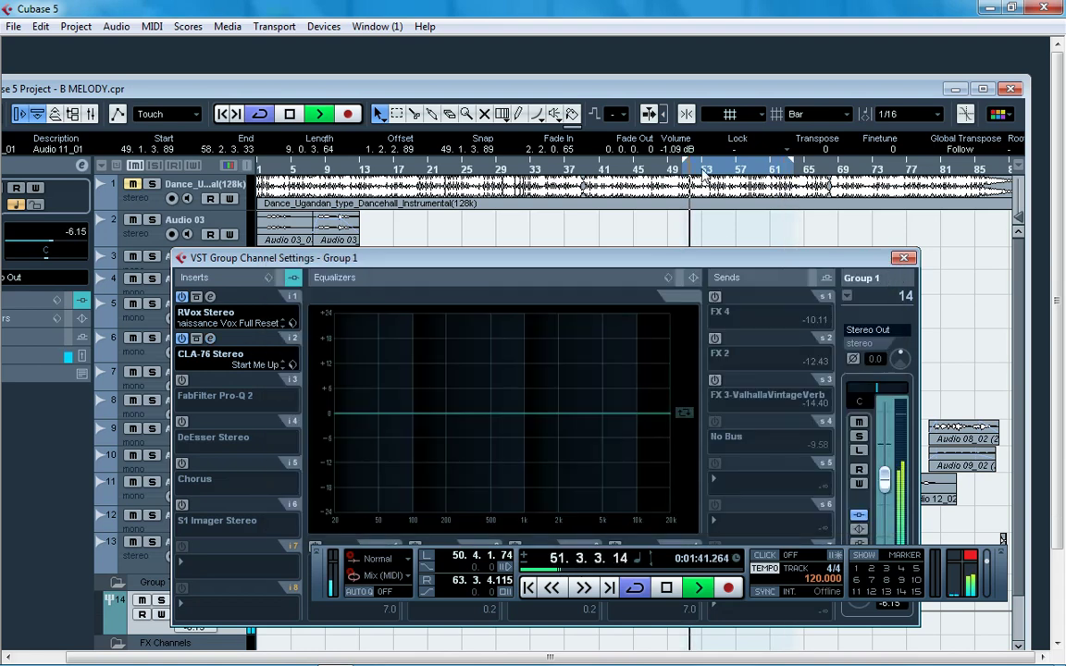
drag(687, 166, 691, 167)
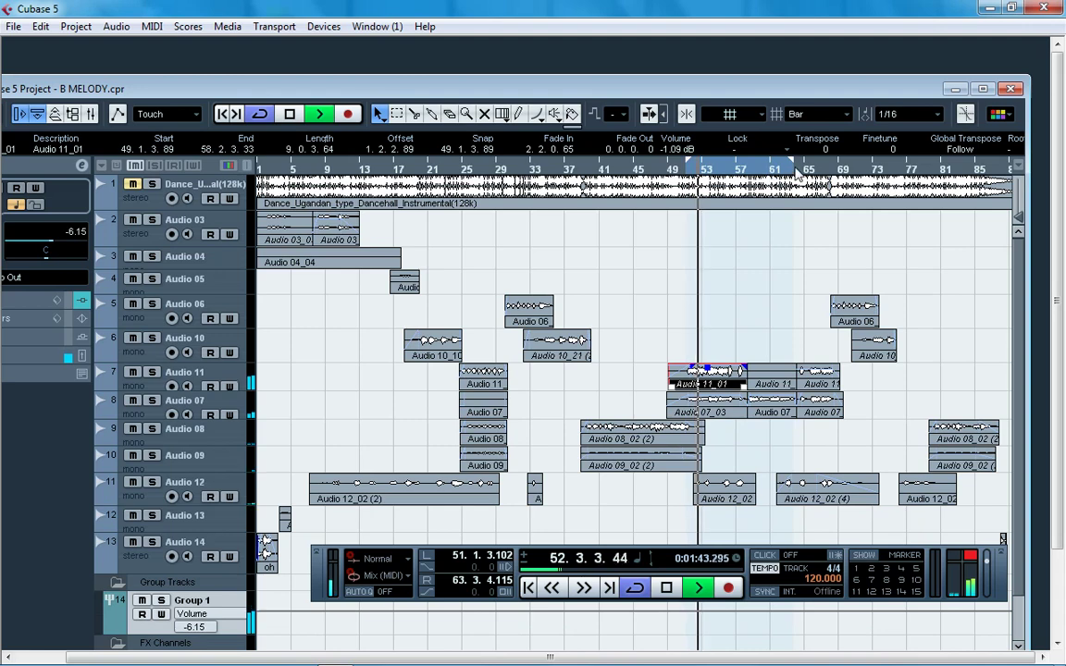
drag(794, 166, 806, 176)
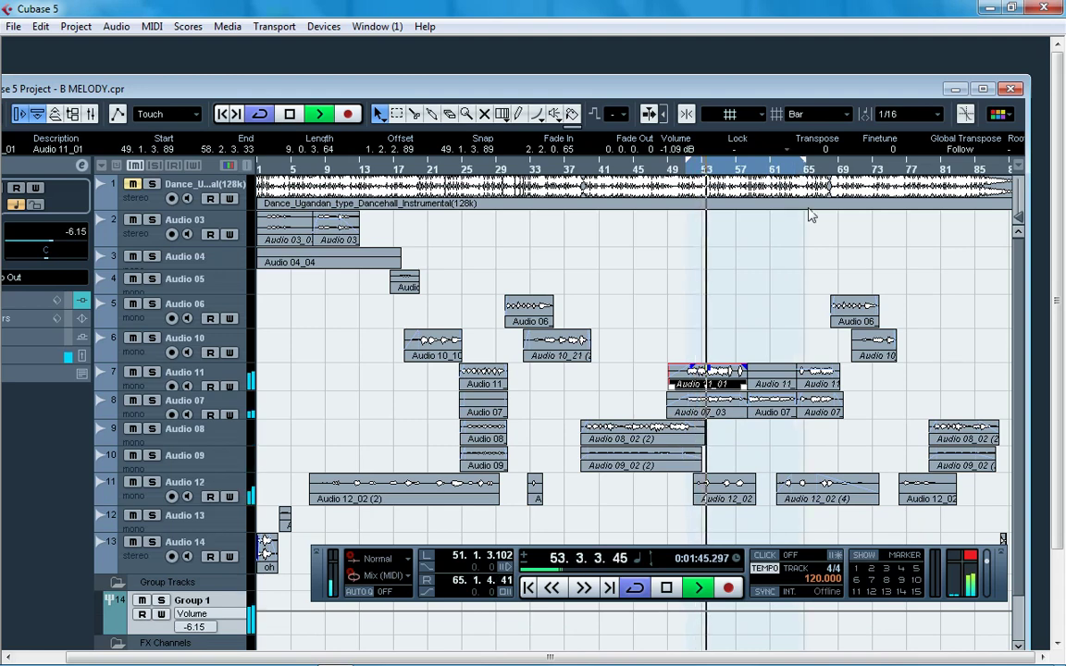
Maximize the project window, unmute the instrumental and listen to it with the compressed vocals up to about bar 61.
click(983, 88)
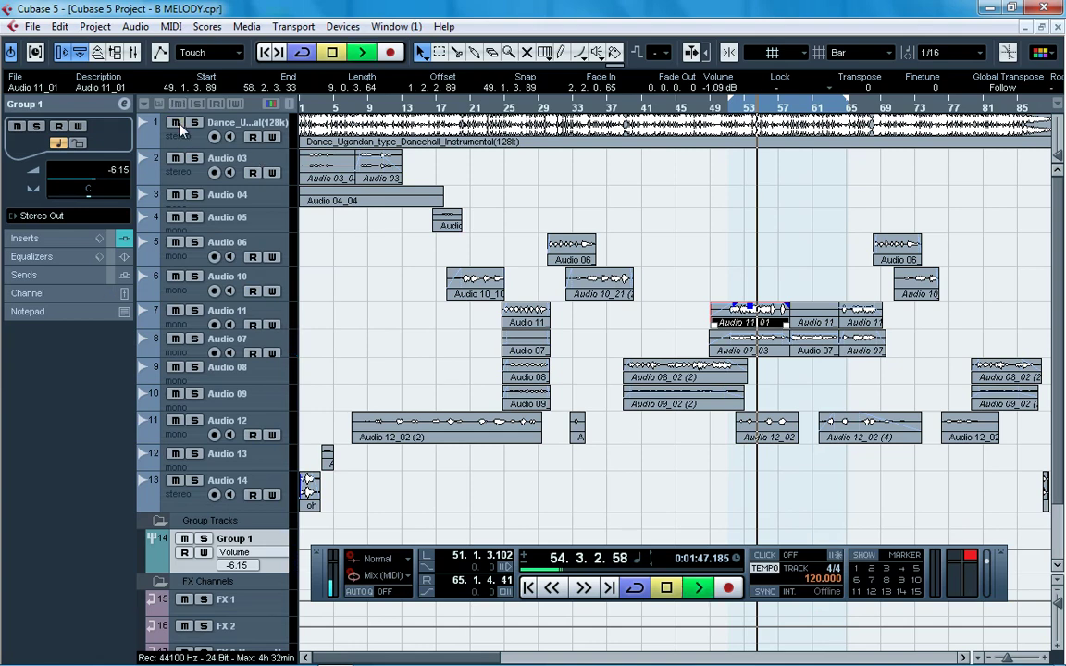
key(space)
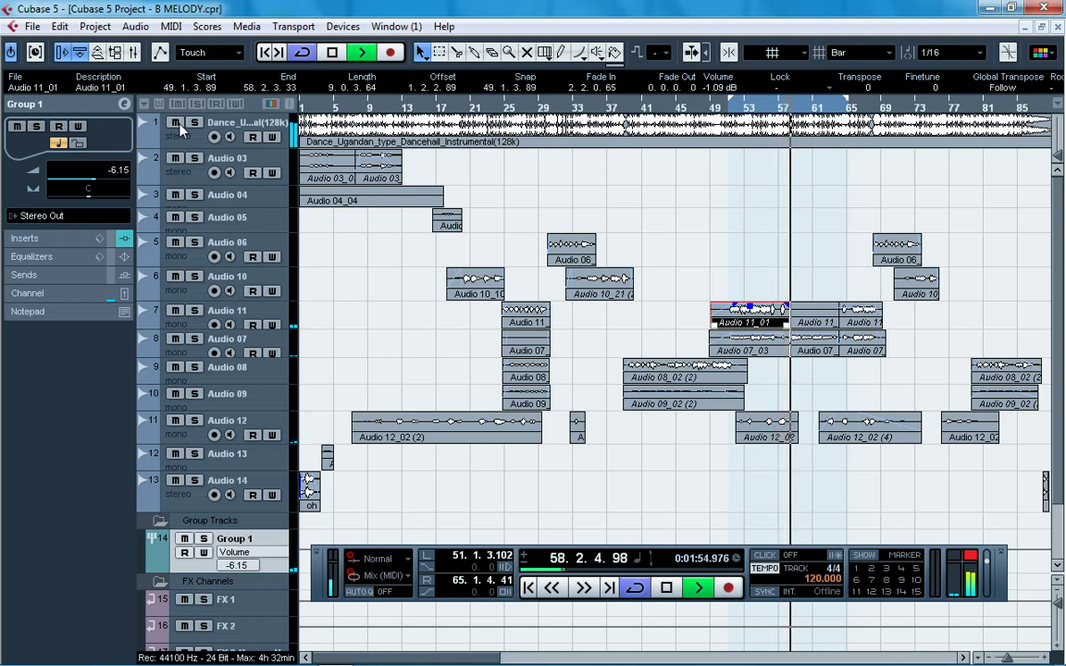
right_click(403, 8)
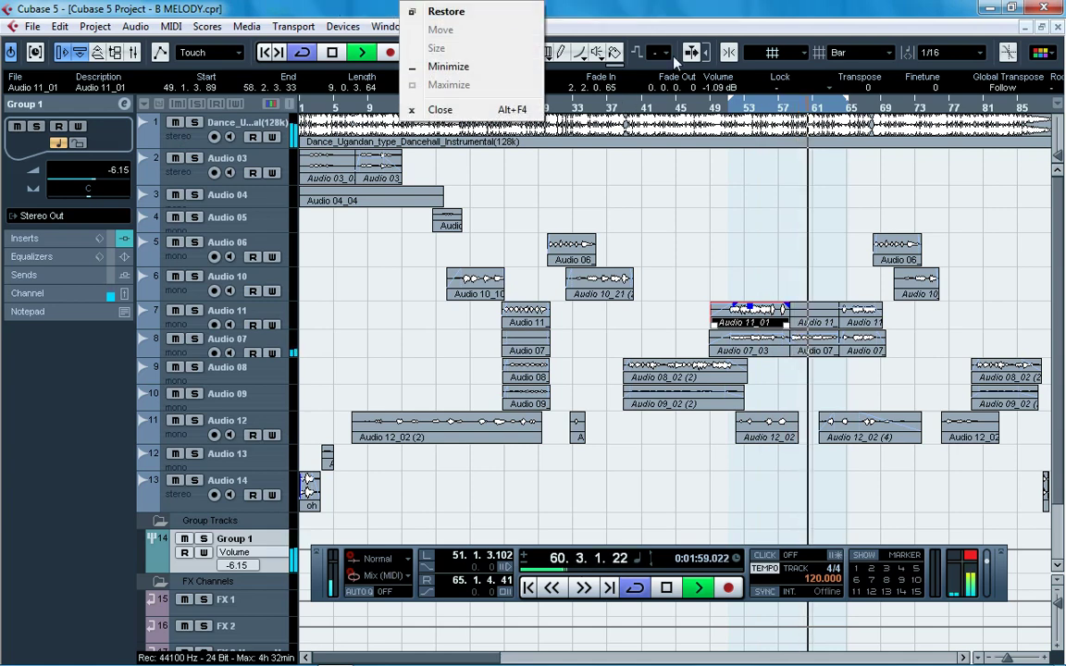
click(630, 7)
key(space)
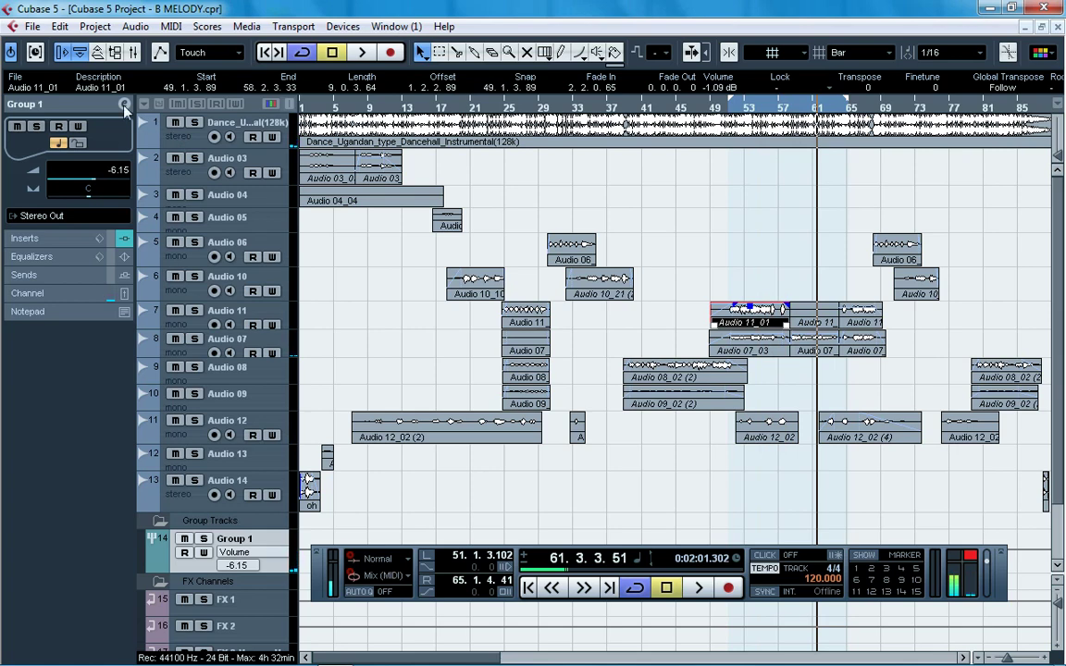
Reopen the Group 1 channel settings, activate the FabFilter Pro-Q 2 insert and open its plug-in window.
click(125, 107)
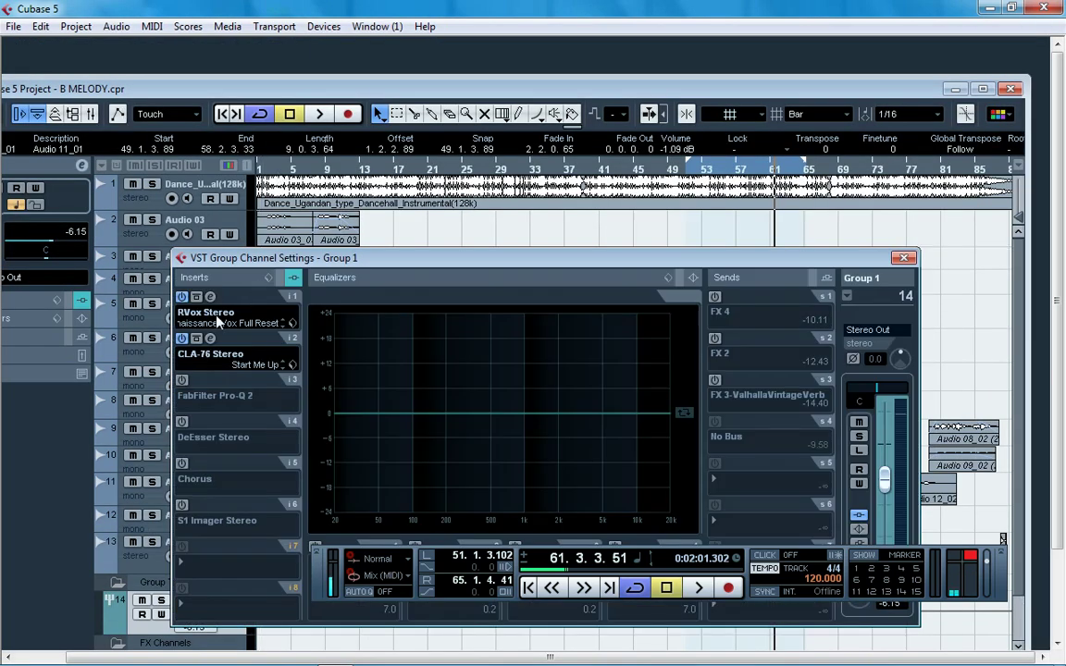
click(182, 381)
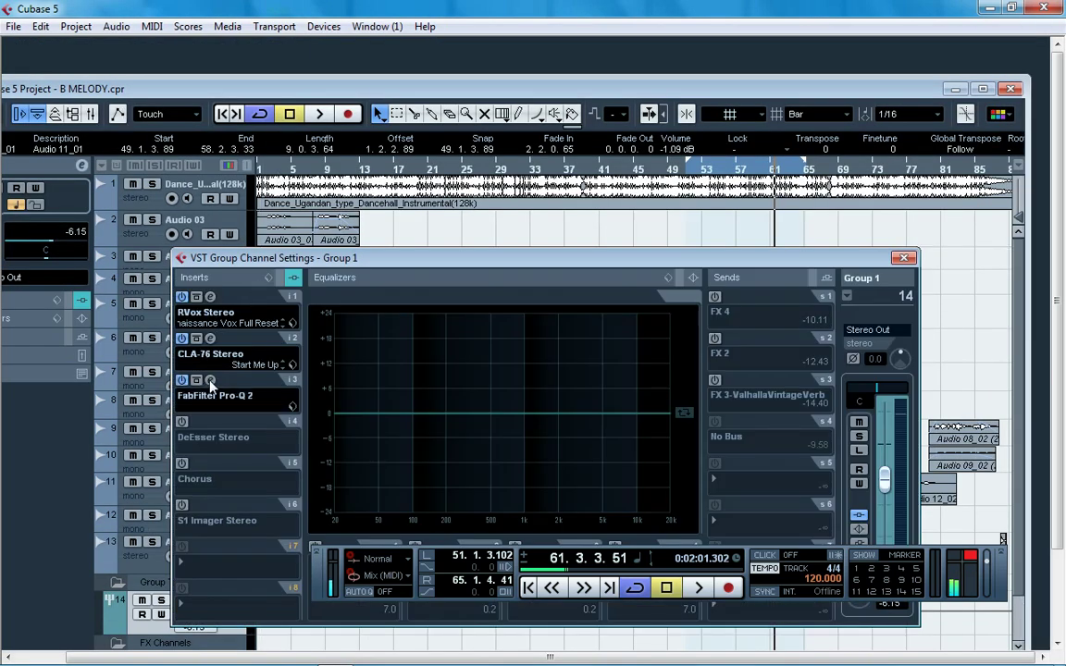
click(211, 380)
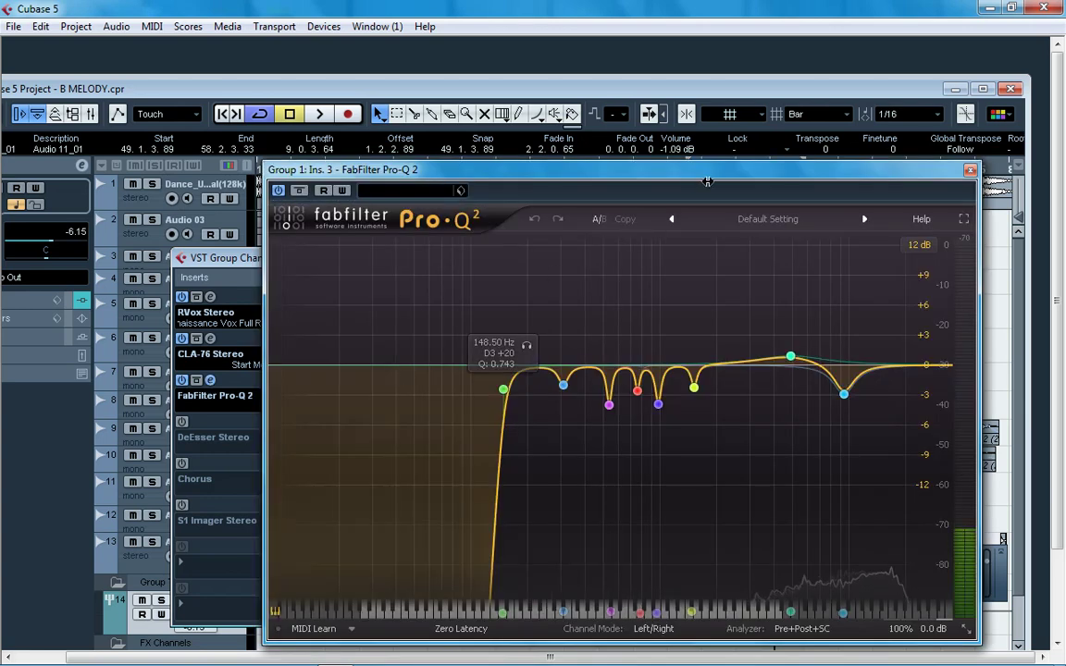
Reposition the Pro-Q 2 window, examine its EQ curve and analyzer during playback, and close the plug-in.
drag(707, 181, 670, 208)
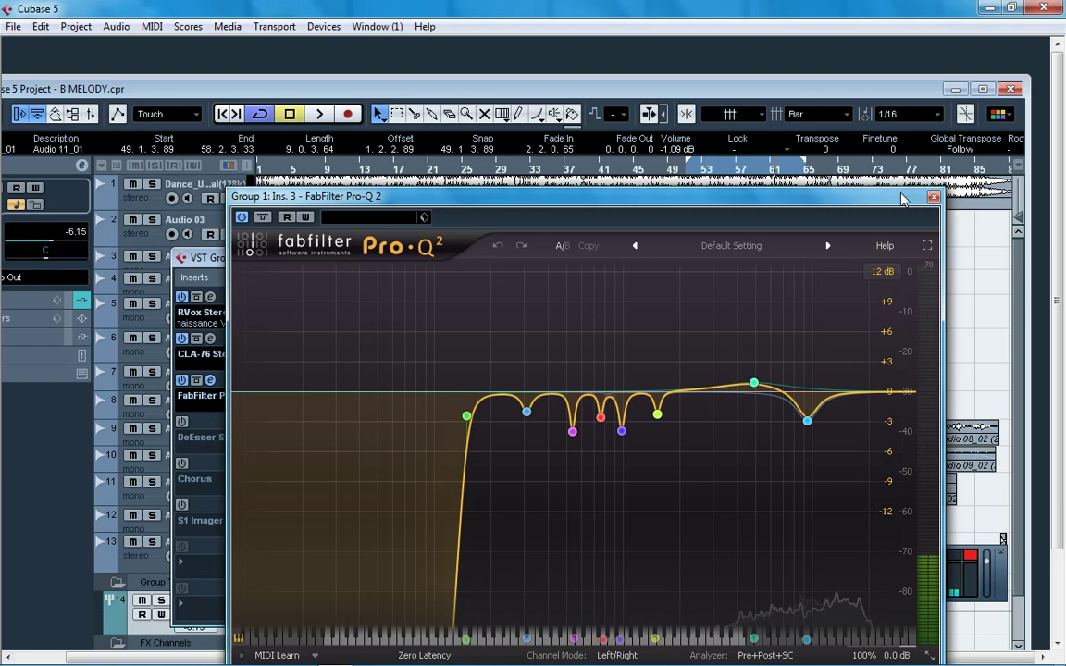
key(space)
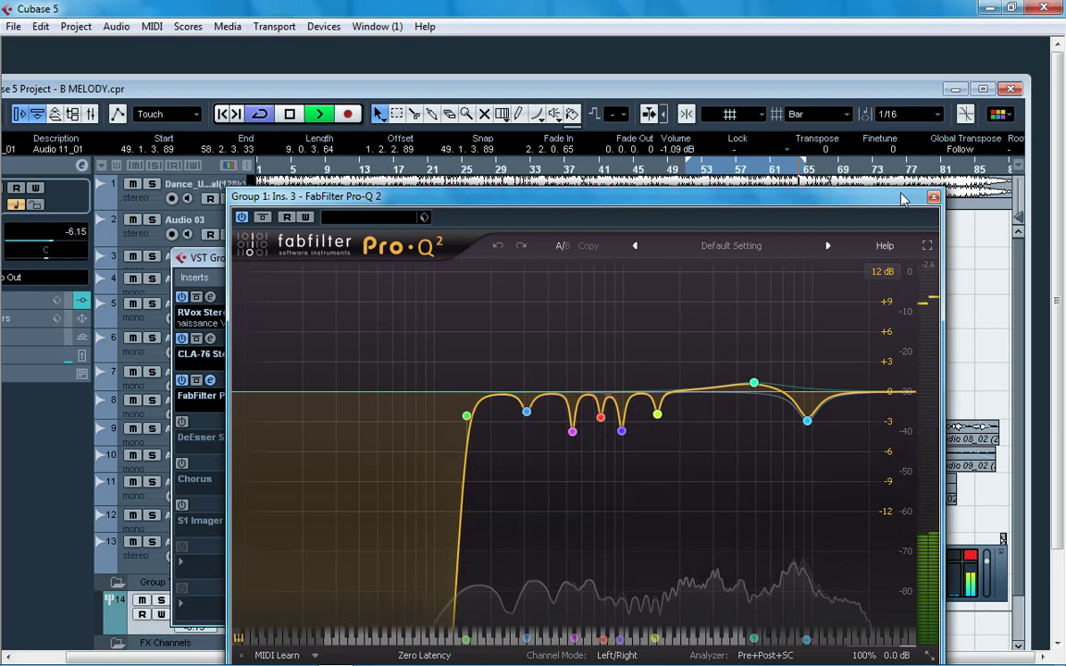
key(space)
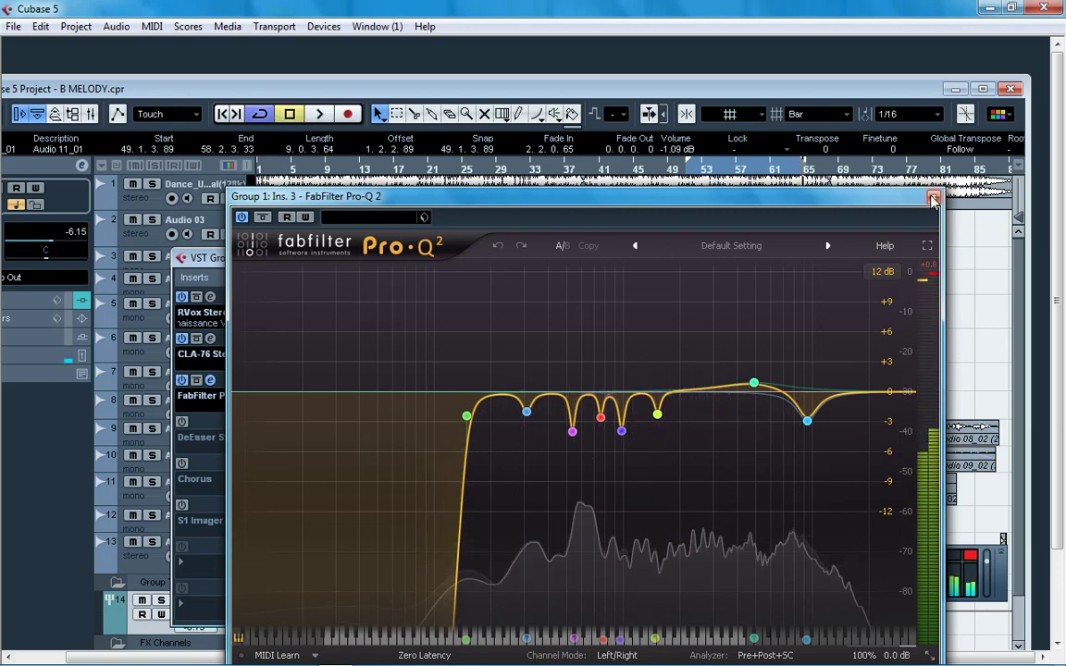
click(933, 199)
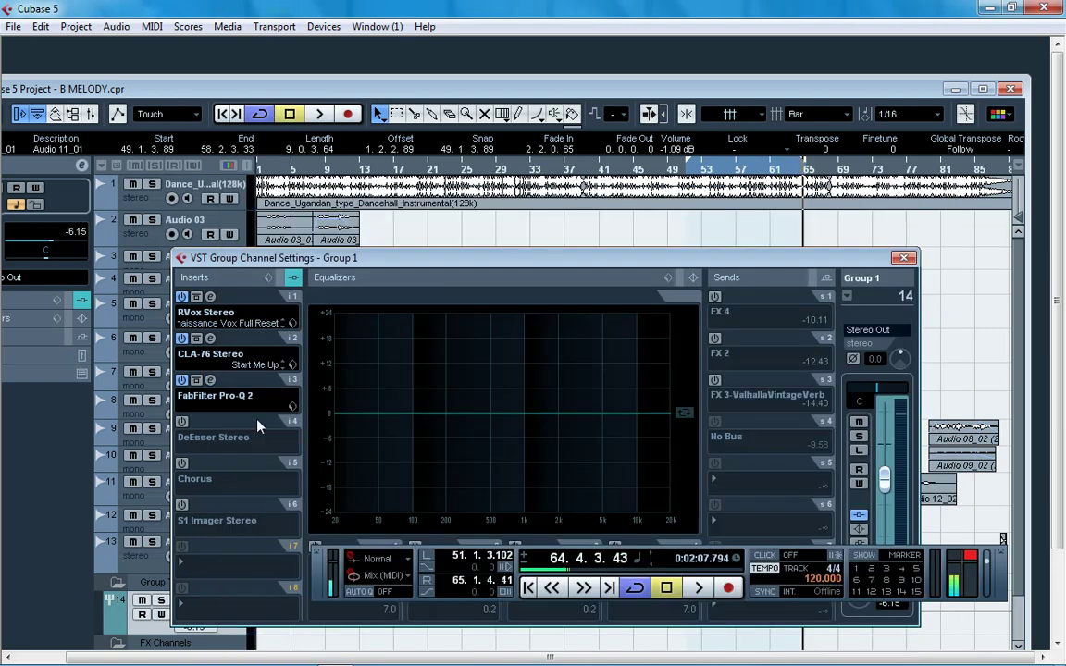
Activate the DeEsser Stereo insert on Group 1, open its plug-in window and shift it slightly.
click(182, 423)
click(210, 422)
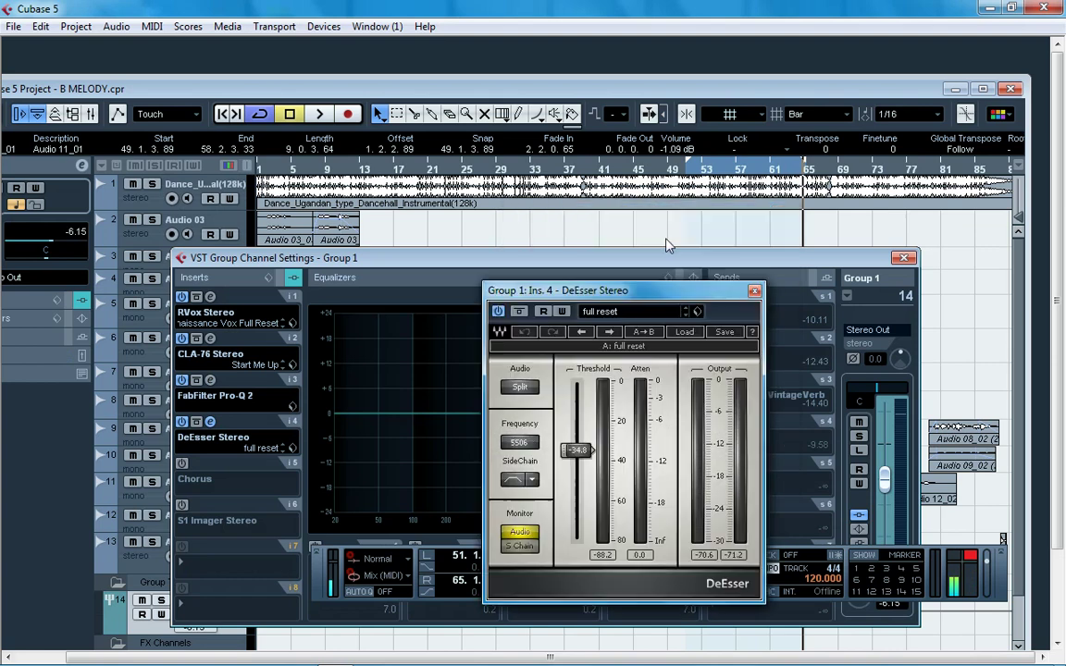
drag(599, 214, 574, 295)
Play from about bar 51, set the DeEsser's Threshold to -33.2, and close the plug-in to return to the maximized project window.
click(693, 178)
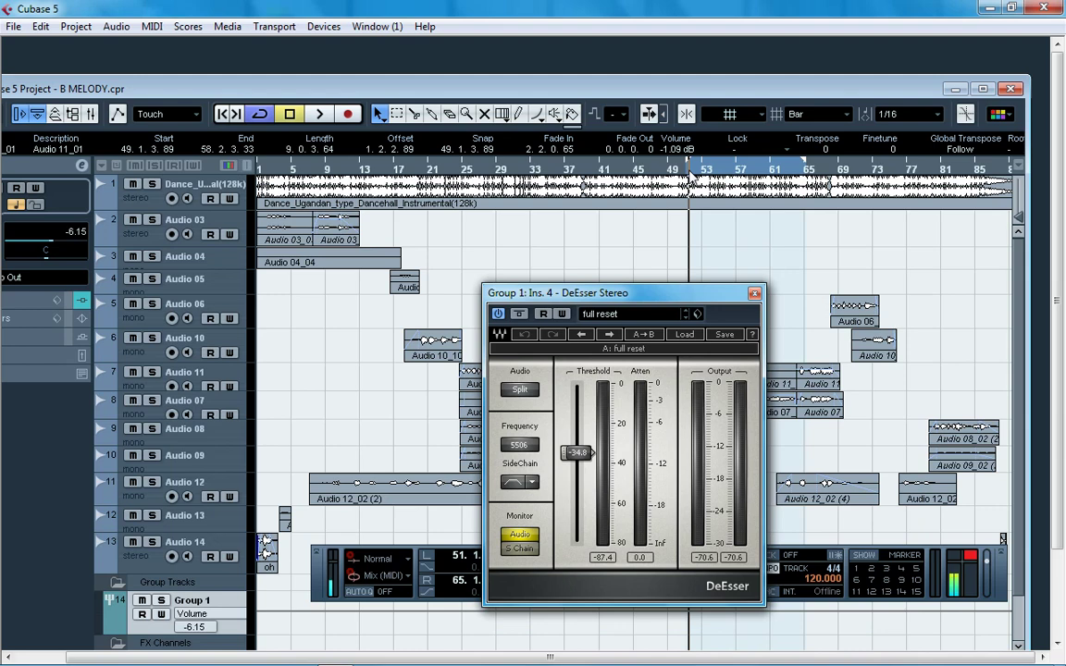
key(space)
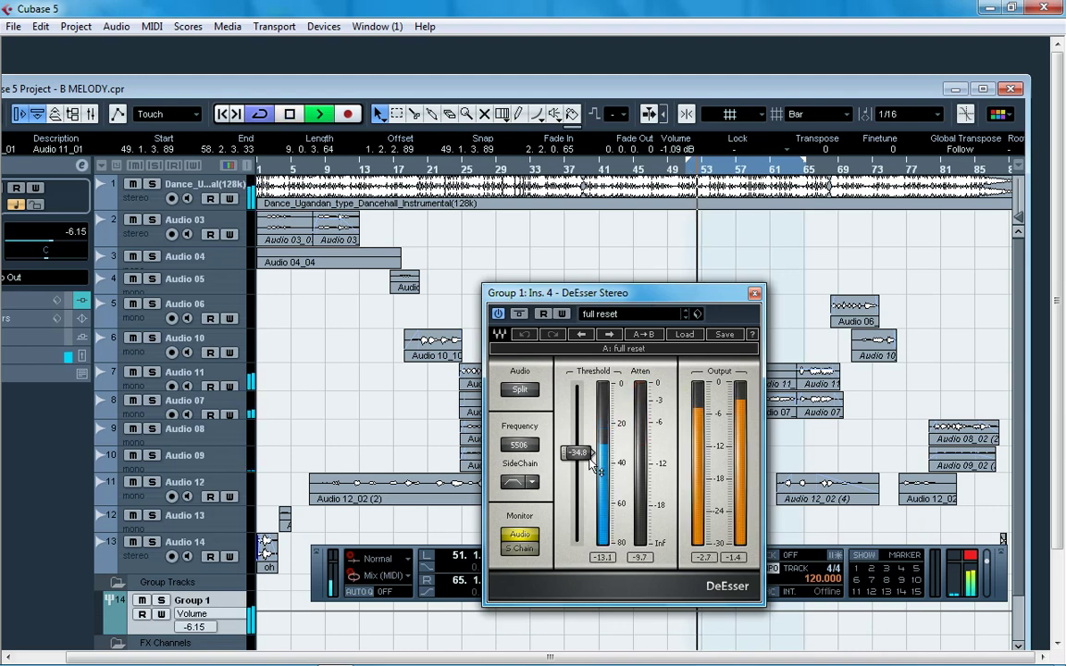
mouse_move(589, 458)
mouse_down()
mouse_move(581, 389)
mouse_move(580, 447)
mouse_up()
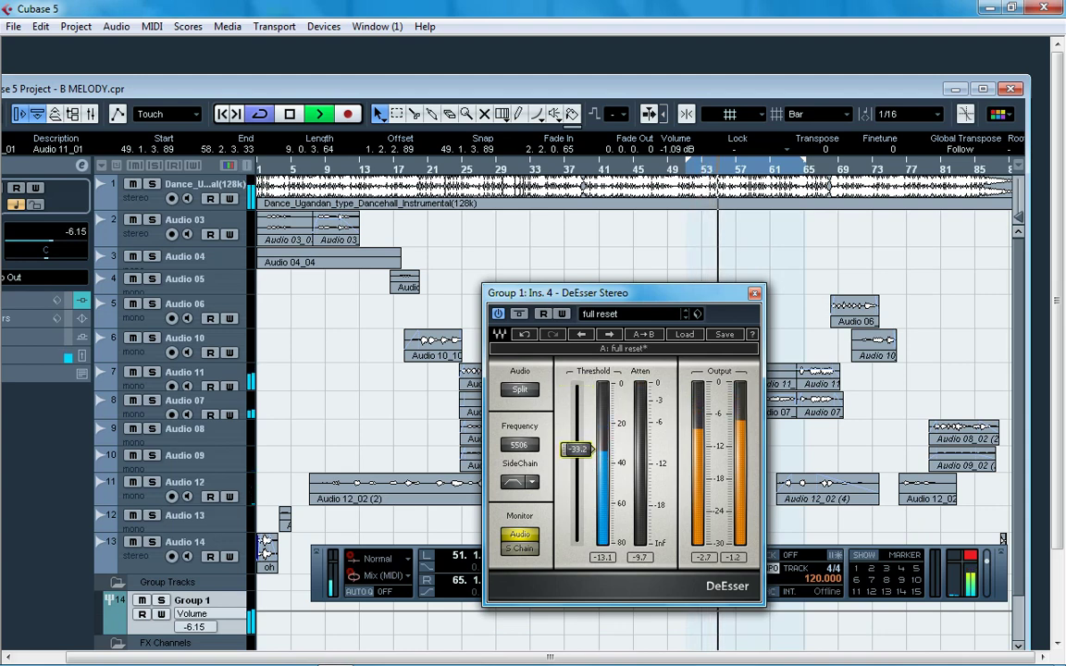
click(755, 294)
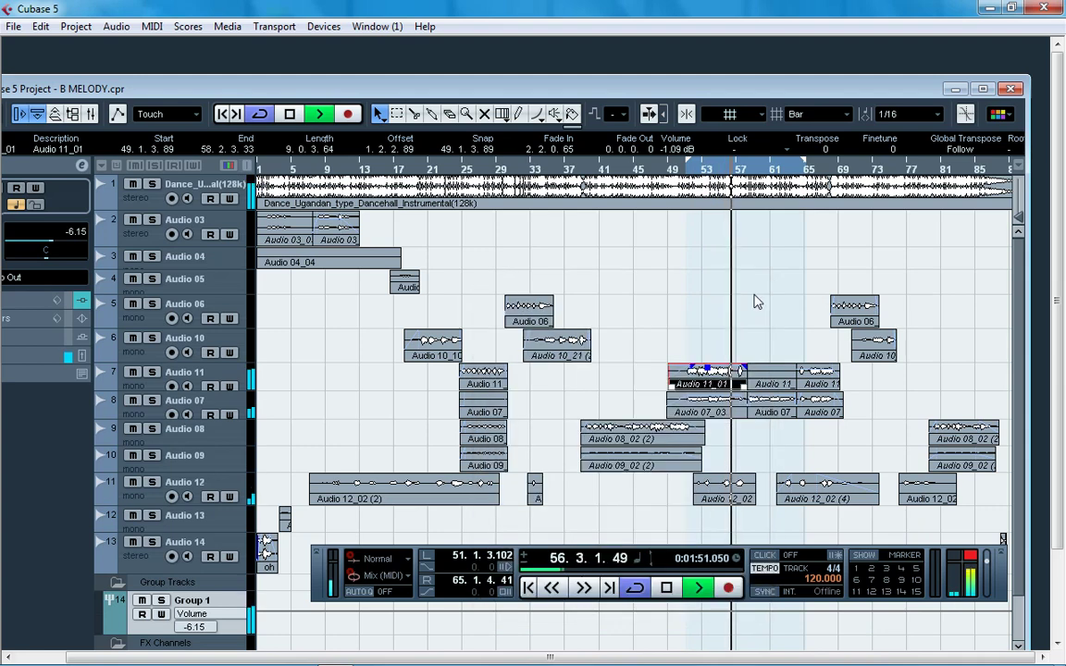
click(984, 89)
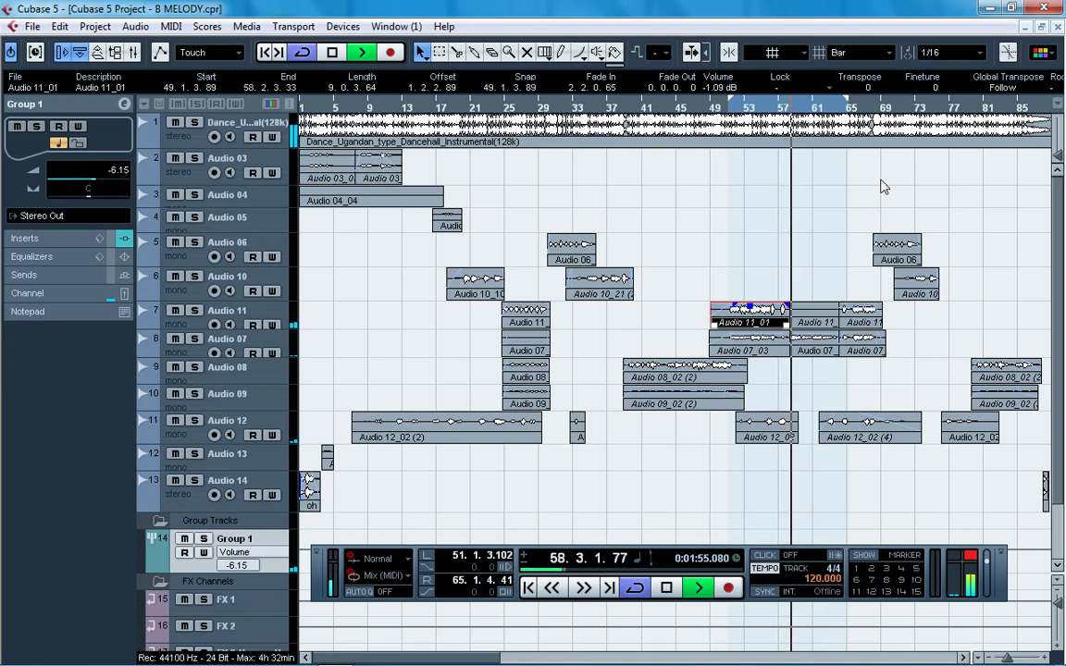
key(space)
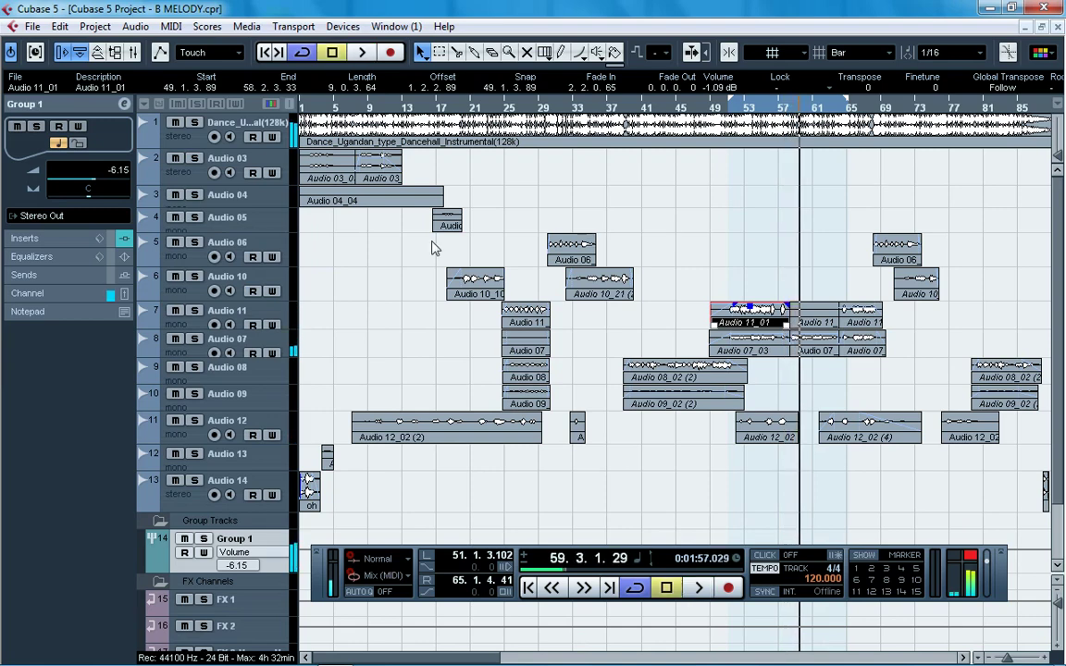
Reopen the Group 1 channel settings, activate the Chorus insert, and open its plug-in window for a look before closing it.
click(126, 107)
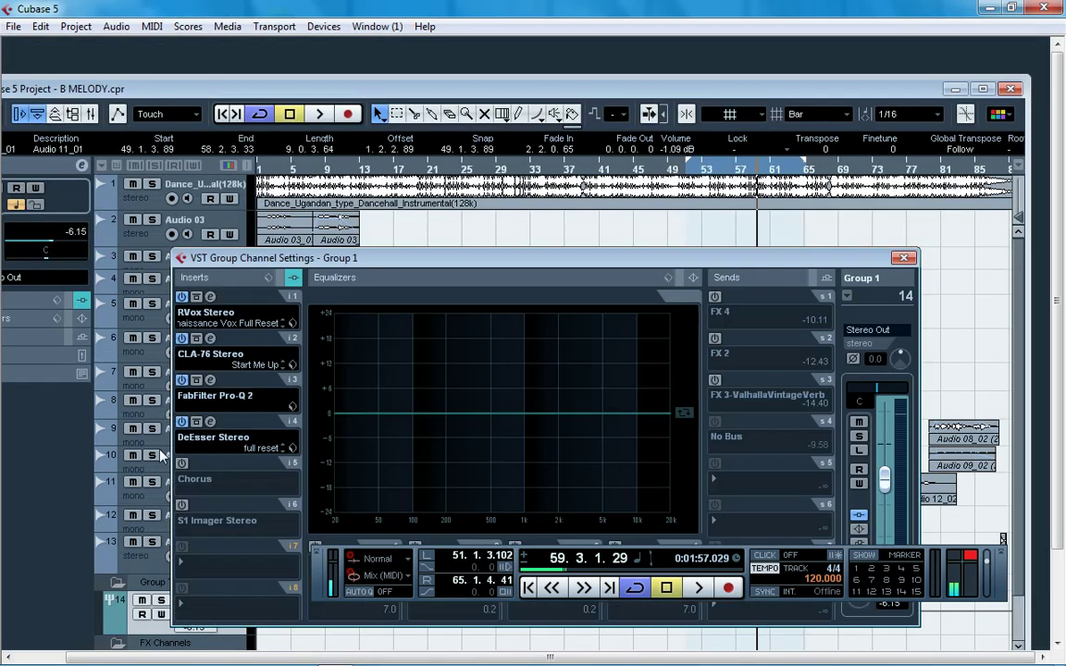
click(182, 462)
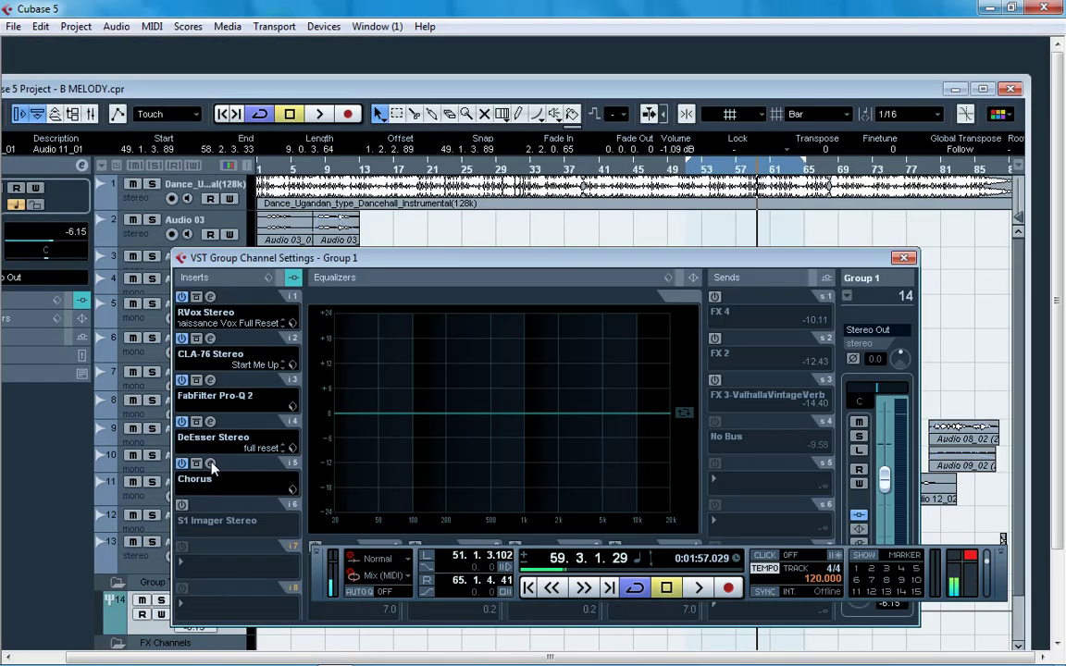
click(210, 463)
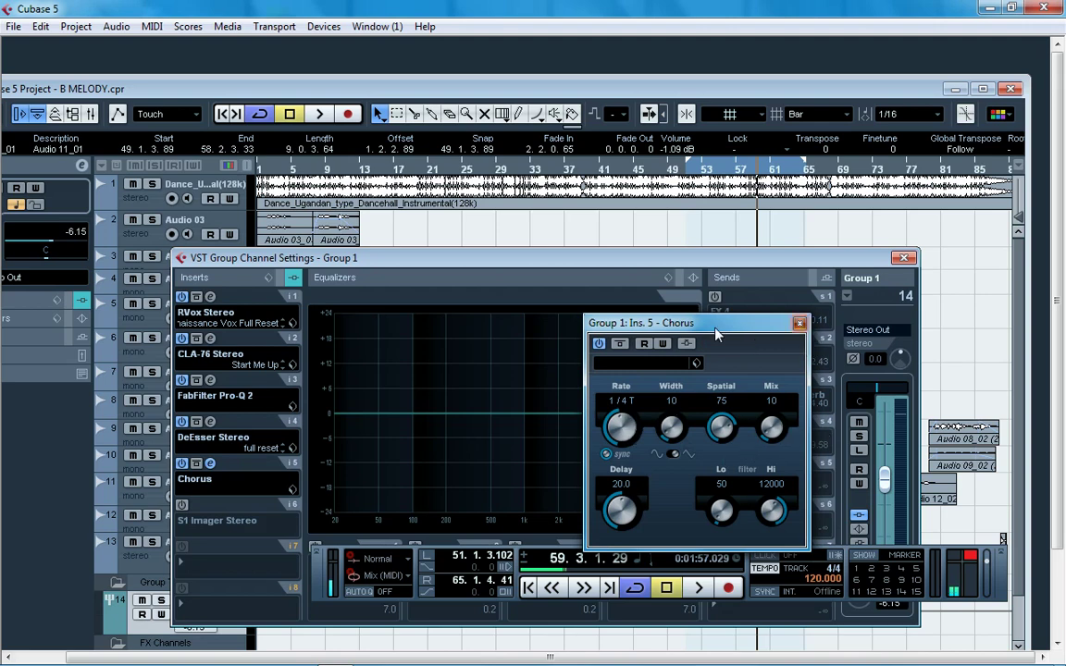
click(799, 323)
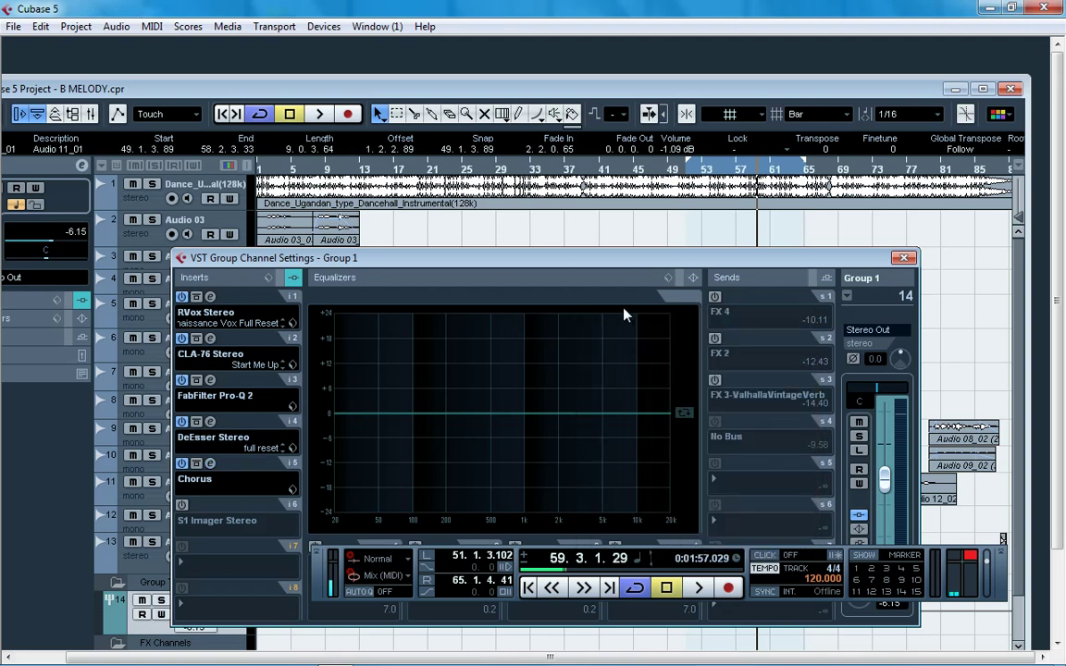
Activate the S1 Imager Stereo insert, audition it with its plug-in window open, and return to the maximized project window with playback stopped.
click(182, 506)
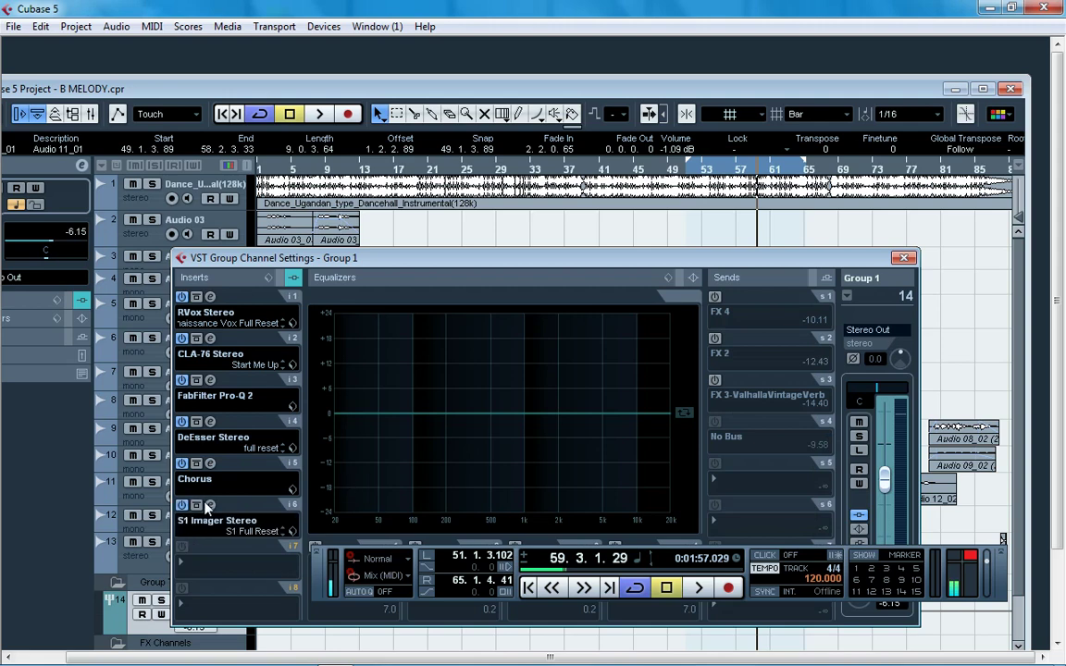
click(210, 505)
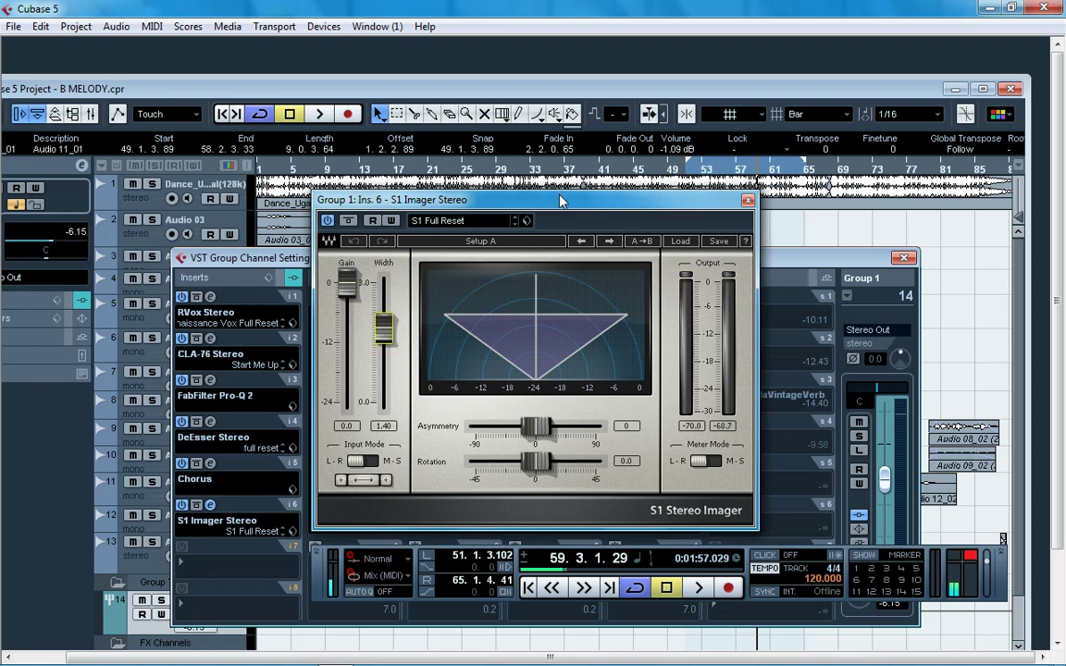
key(space)
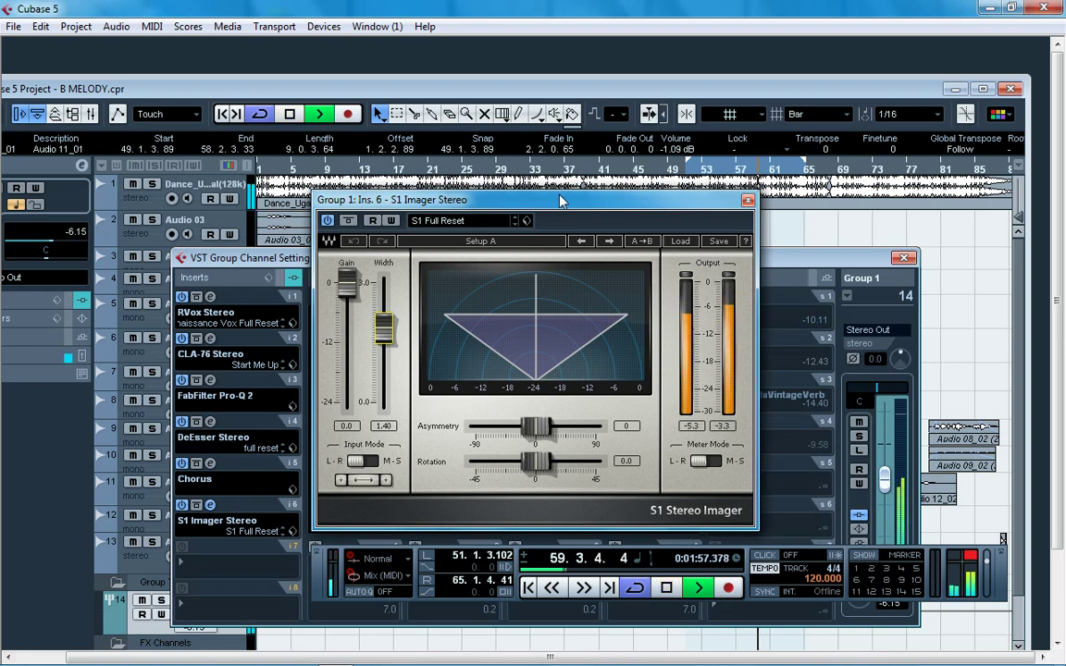
click(135, 186)
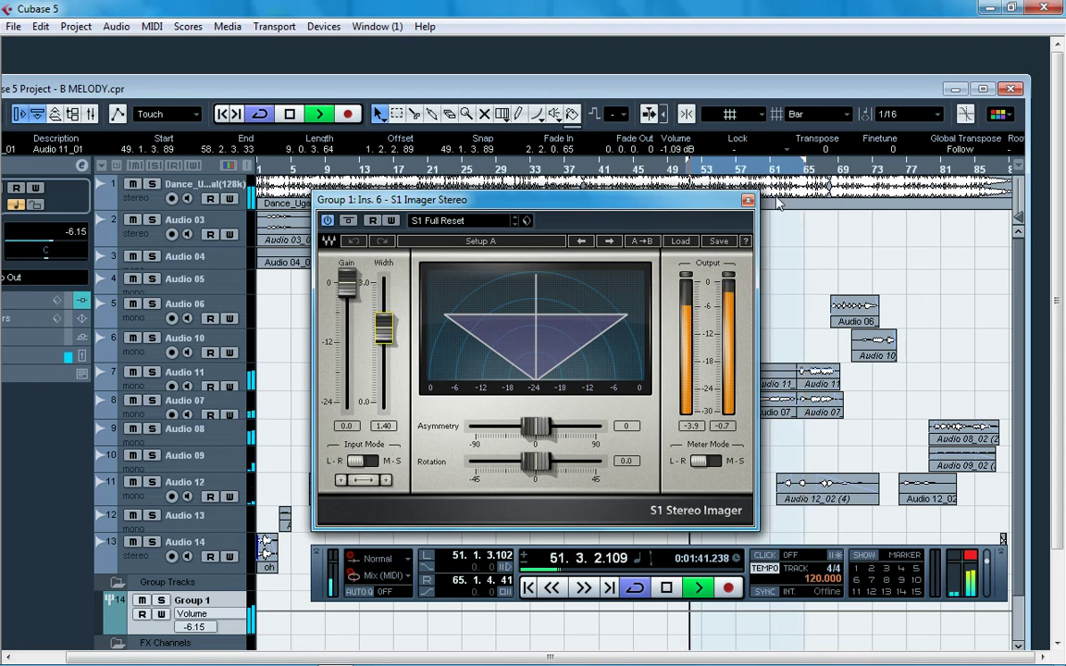
key(Escape)
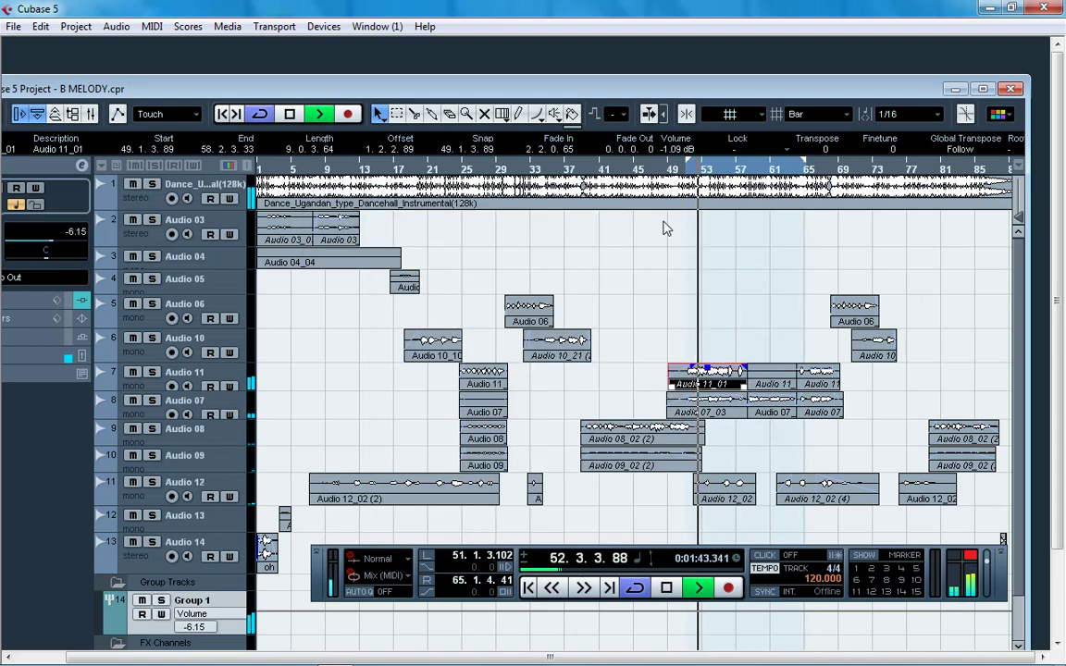
key(space)
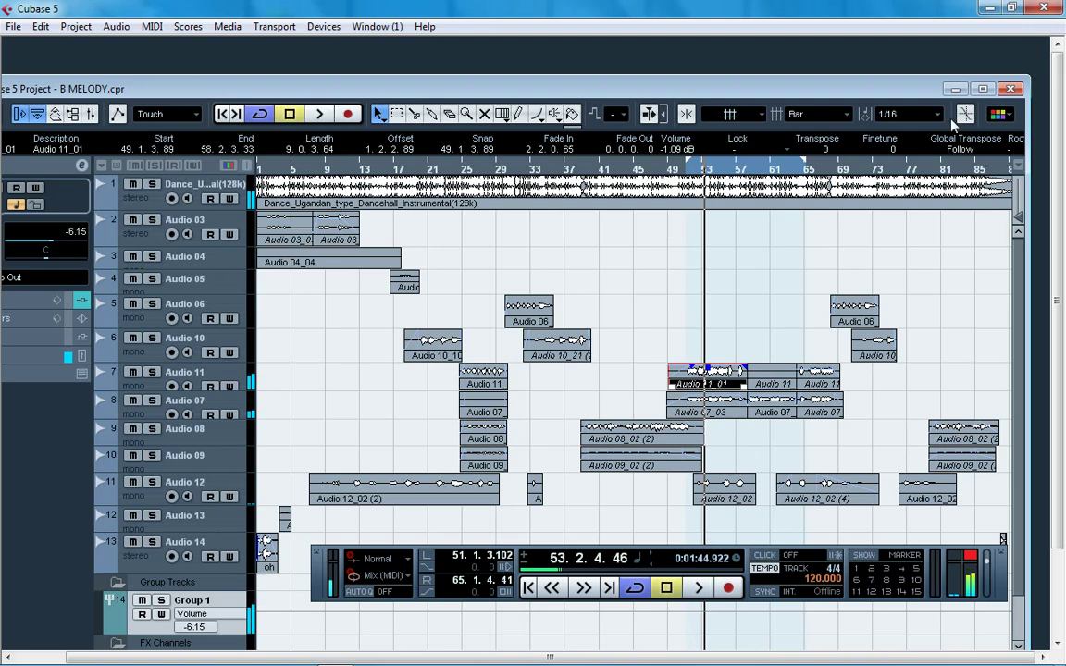
click(983, 89)
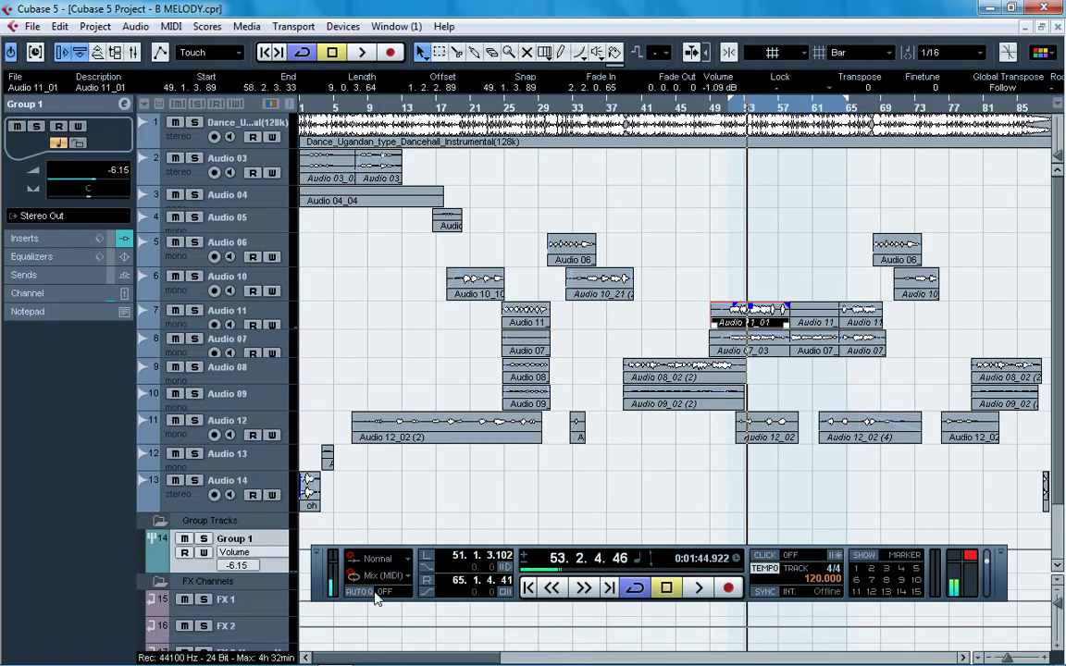
Reopen the Group 1 channel settings, activate the FX 2 send, and view its DoubleDelay plug-in before closing it.
click(124, 105)
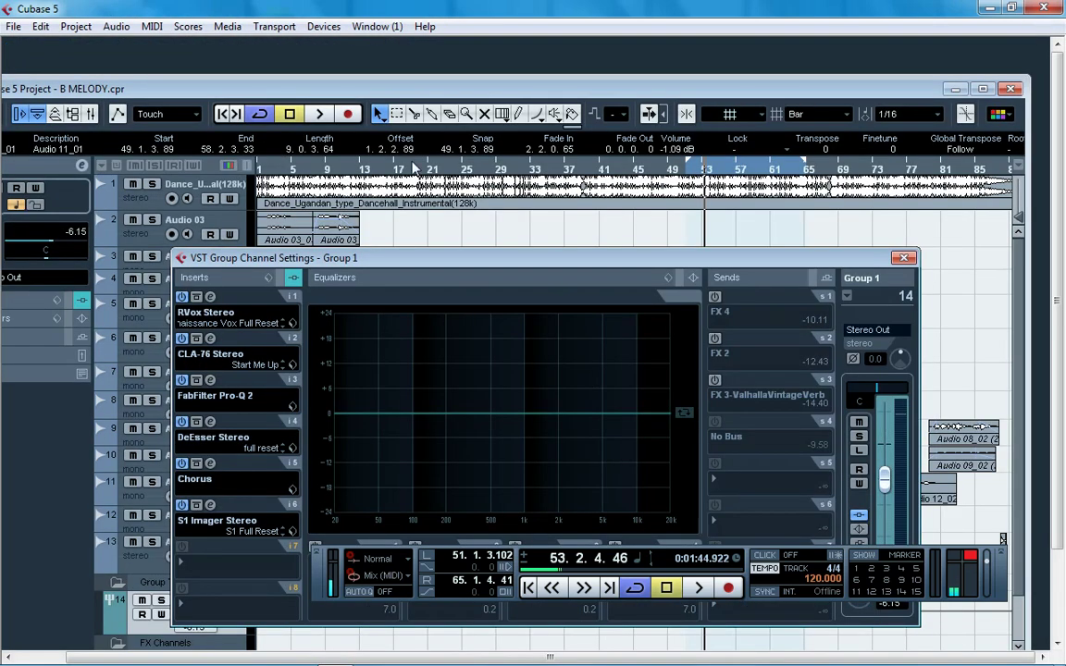
click(715, 339)
click(744, 340)
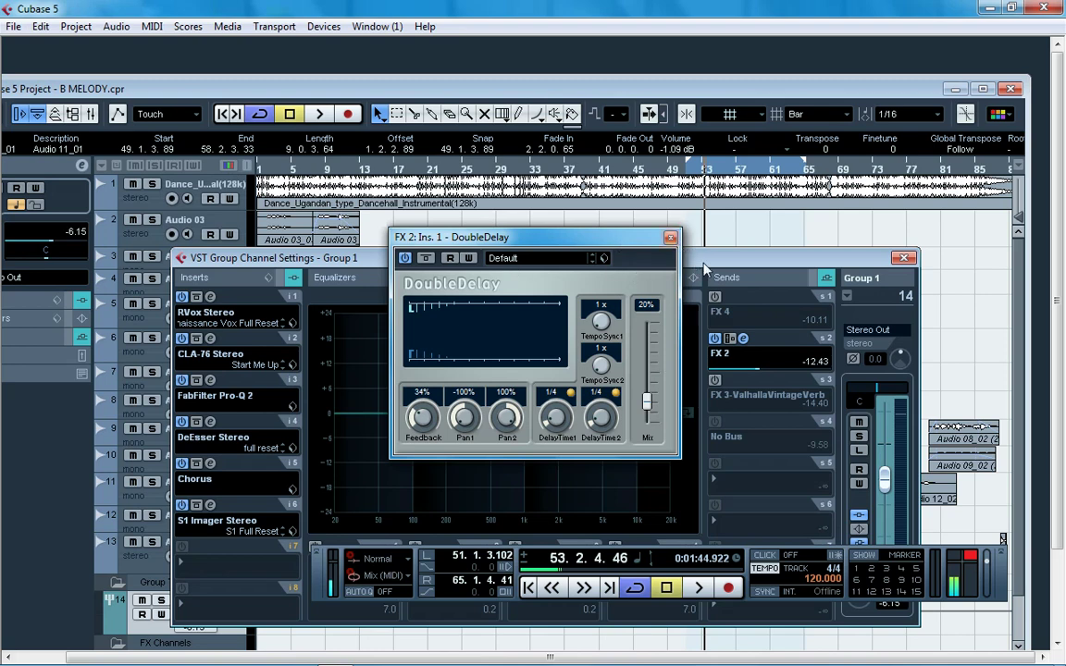
click(671, 239)
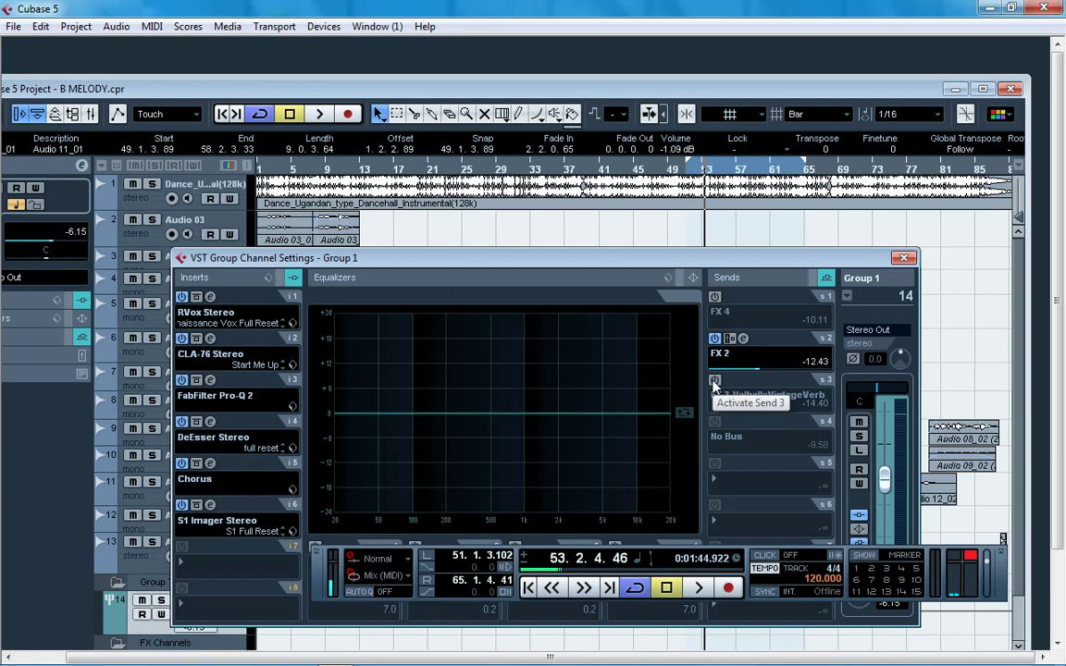
Activate the FX 3-ValhallaVintageVerb send and view its reverb plug-in settings before closing the window.
click(715, 381)
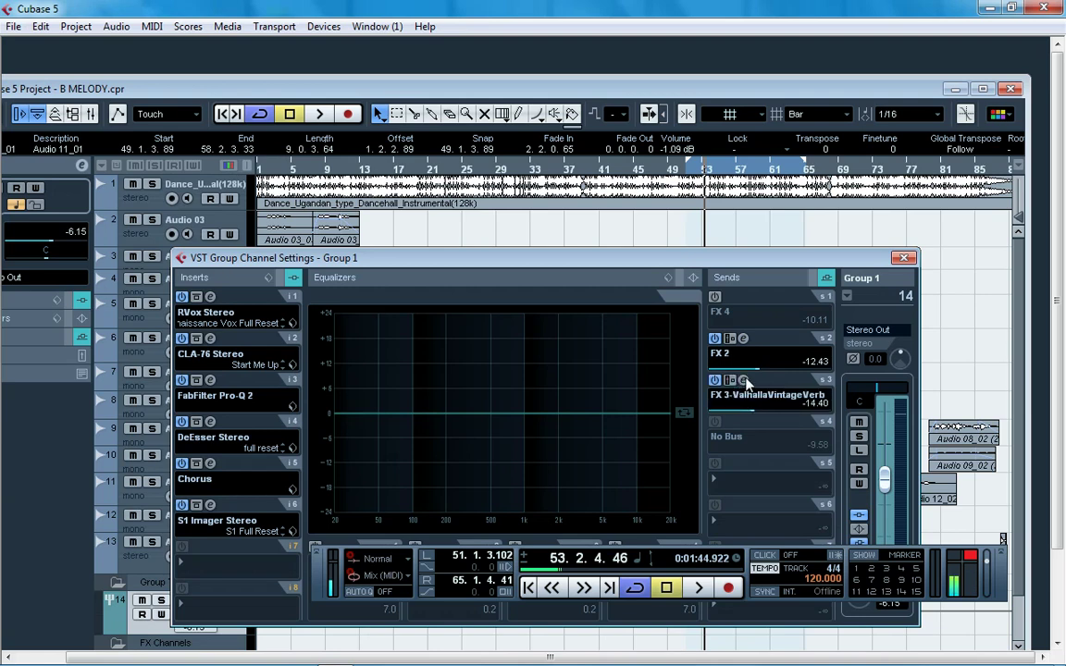
click(744, 381)
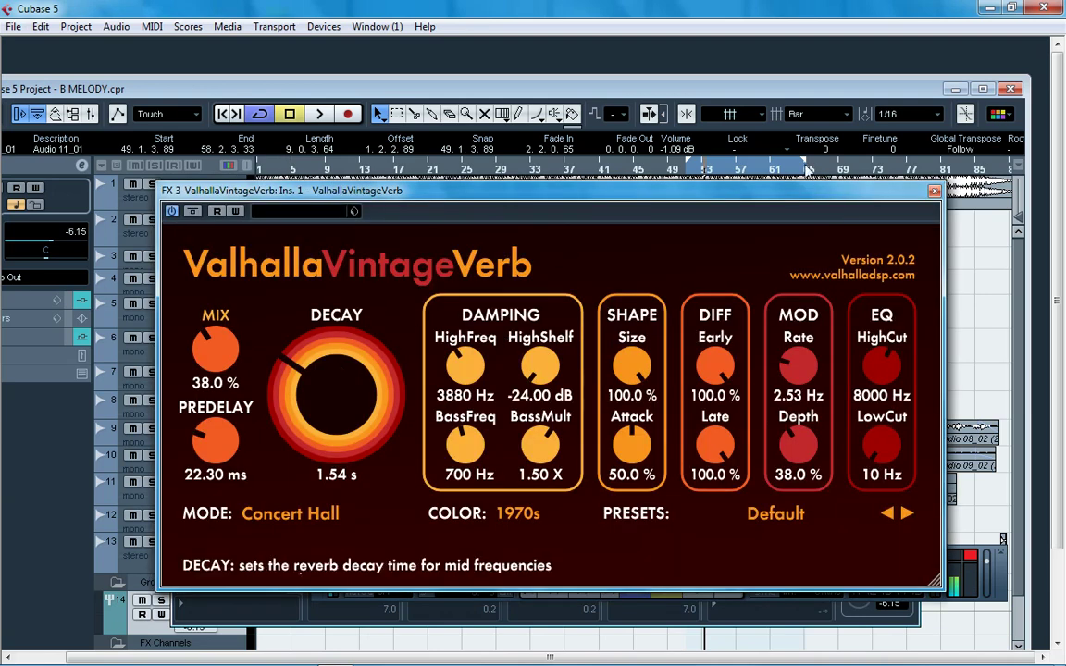
click(934, 191)
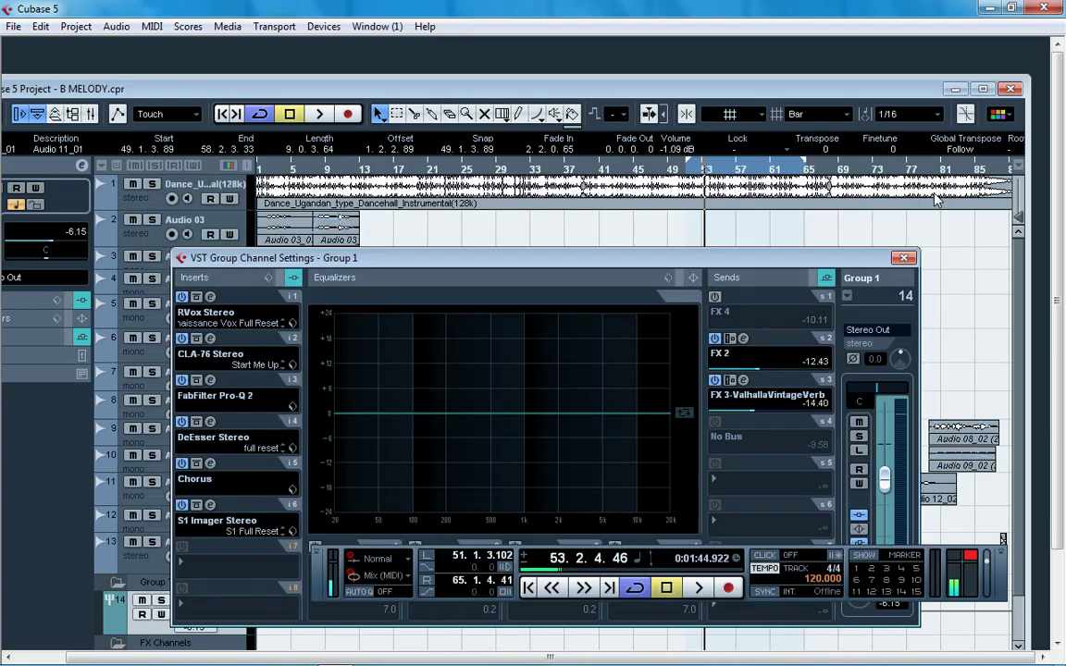
Play the mix from about bar 53 with the channel settings closed, and set the locators to span the instrumental event.
key(space)
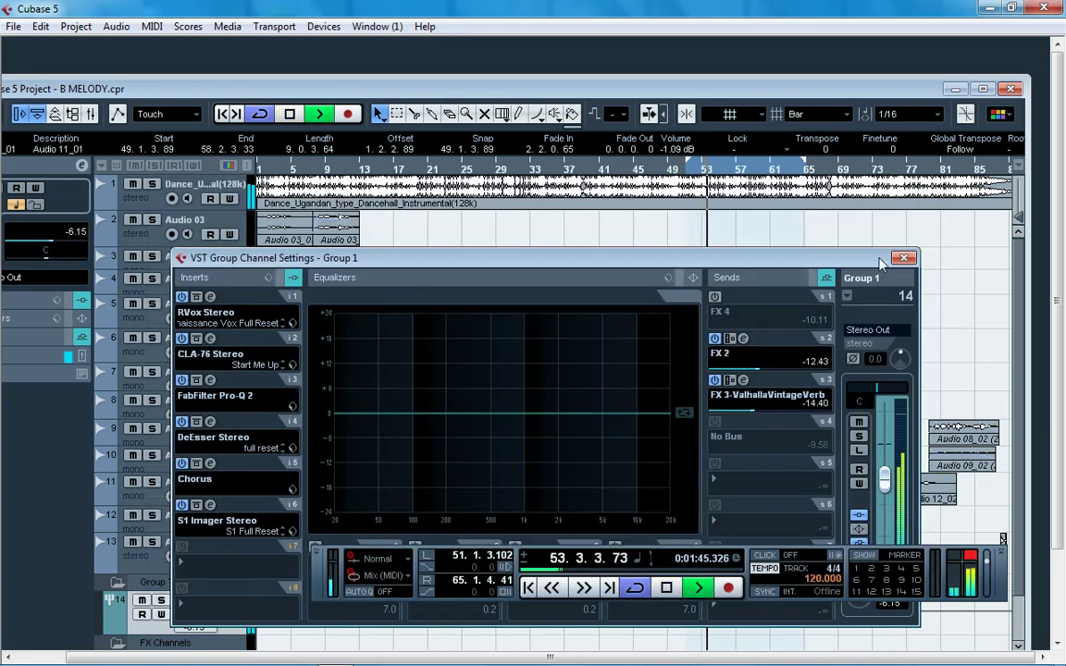
click(720, 225)
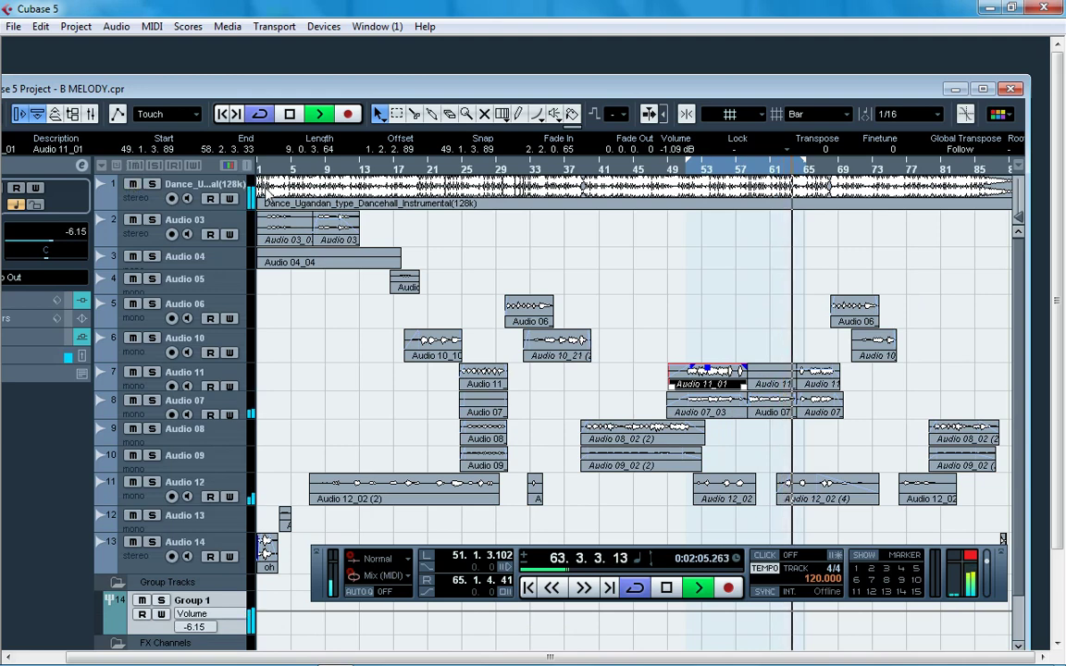
click(524, 186)
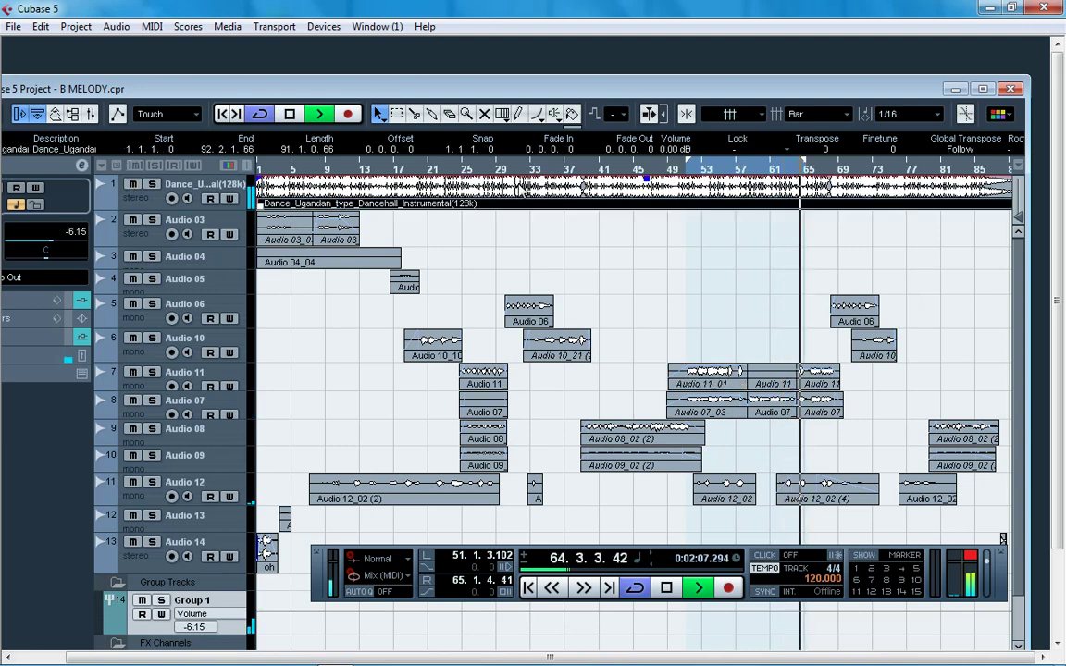
key(p)
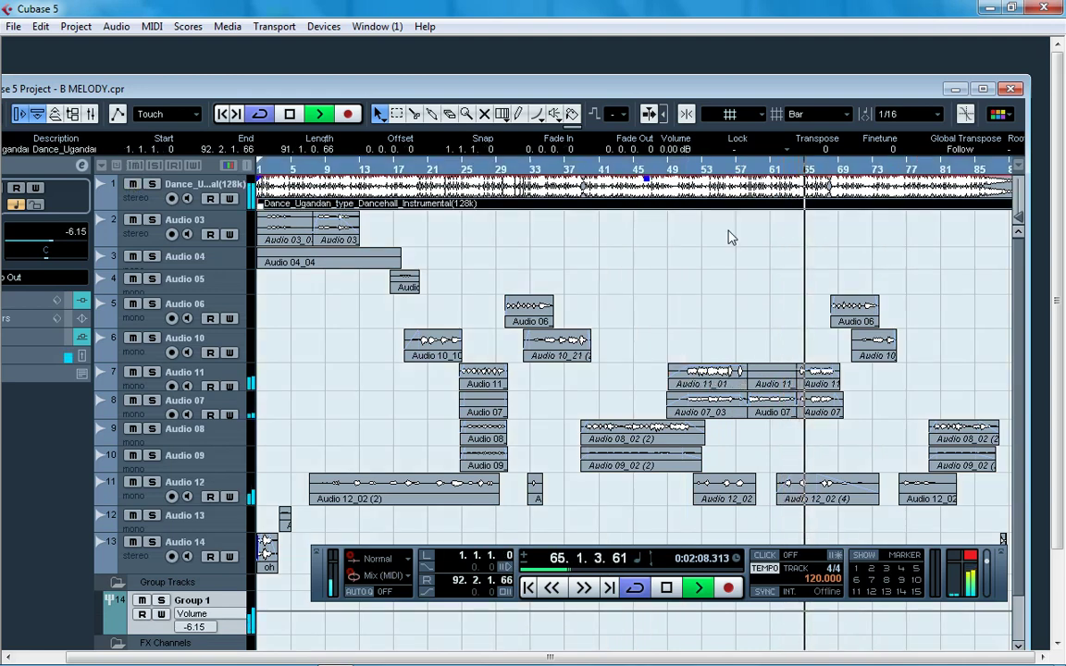
Audition the section around bar 77, stop playback and maximize the project window.
click(901, 173)
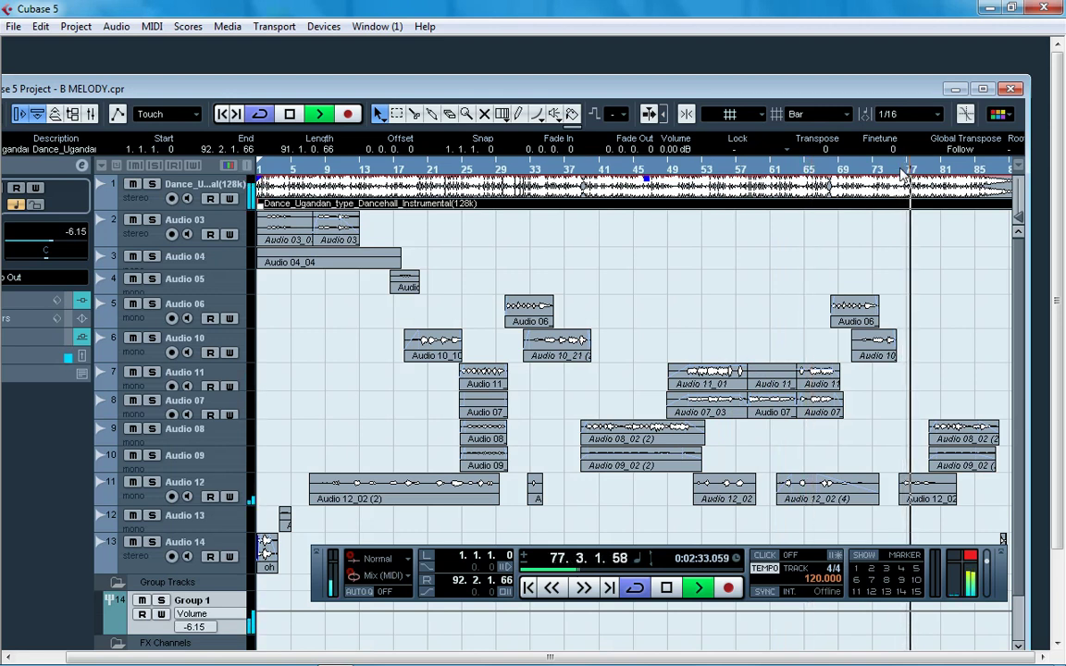
key(space)
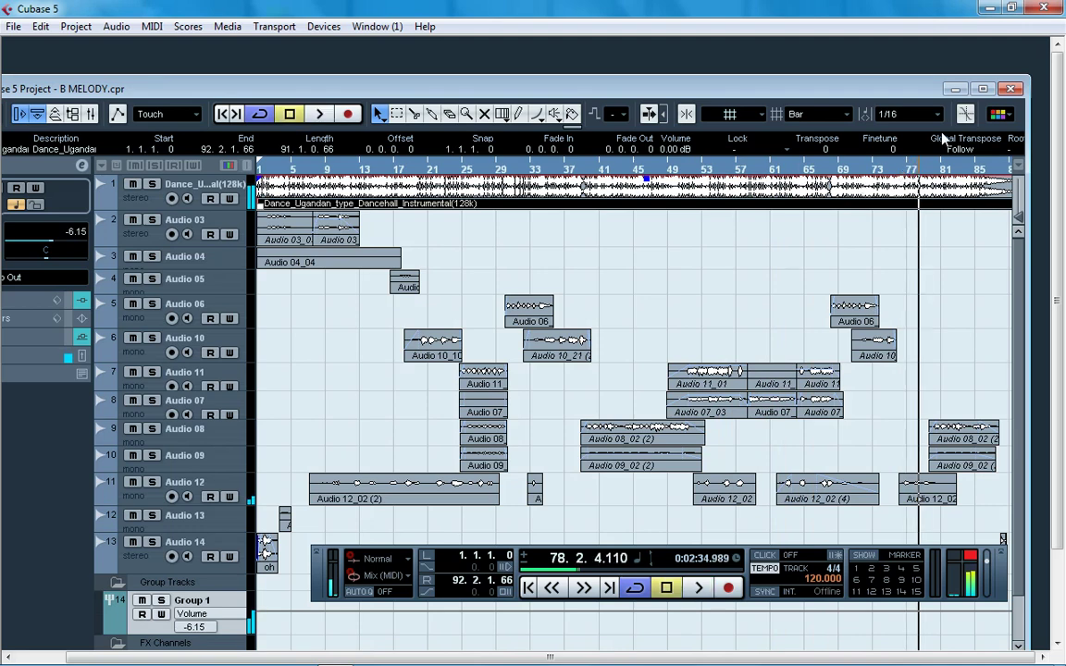
click(983, 89)
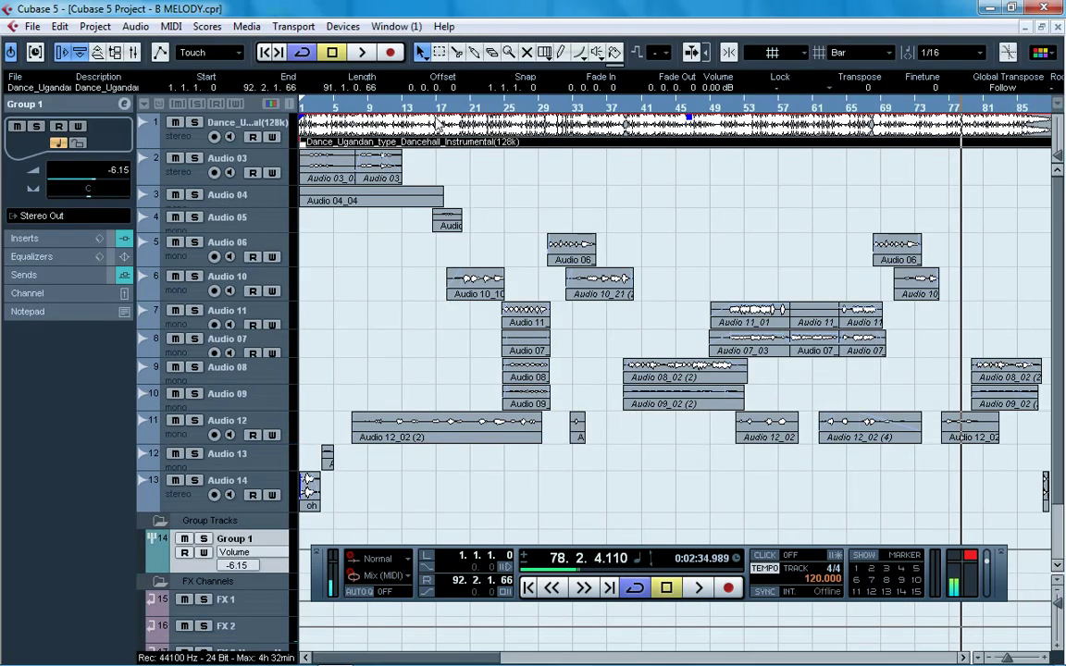
Return the cursor to the project start and play the processed mix from bar 1 with the whole arrangement in view.
click(268, 53)
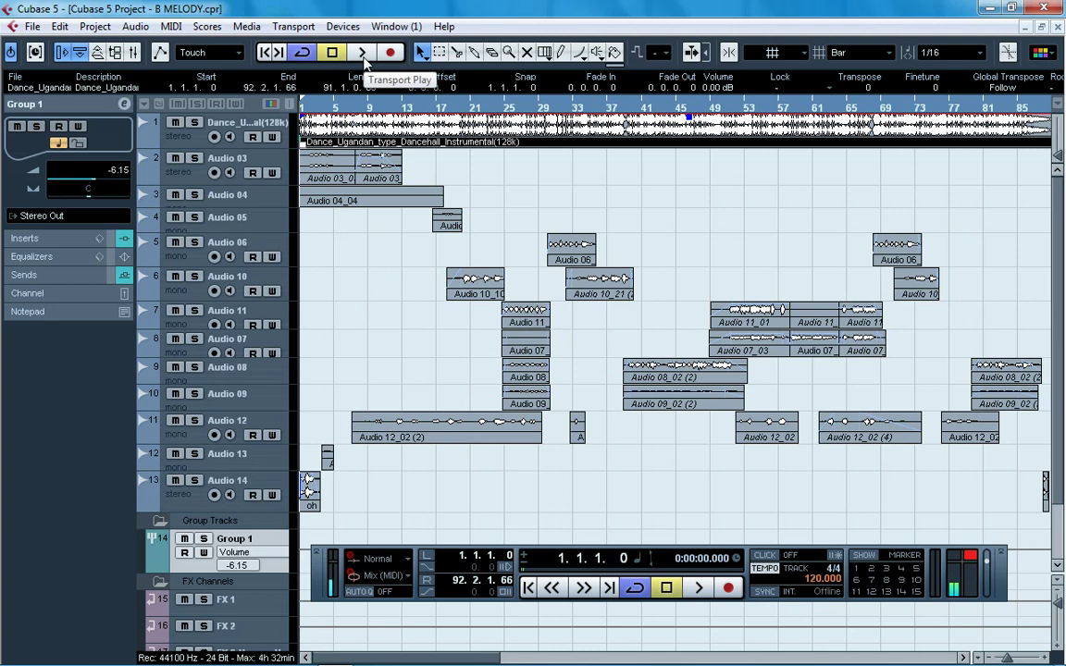
click(363, 112)
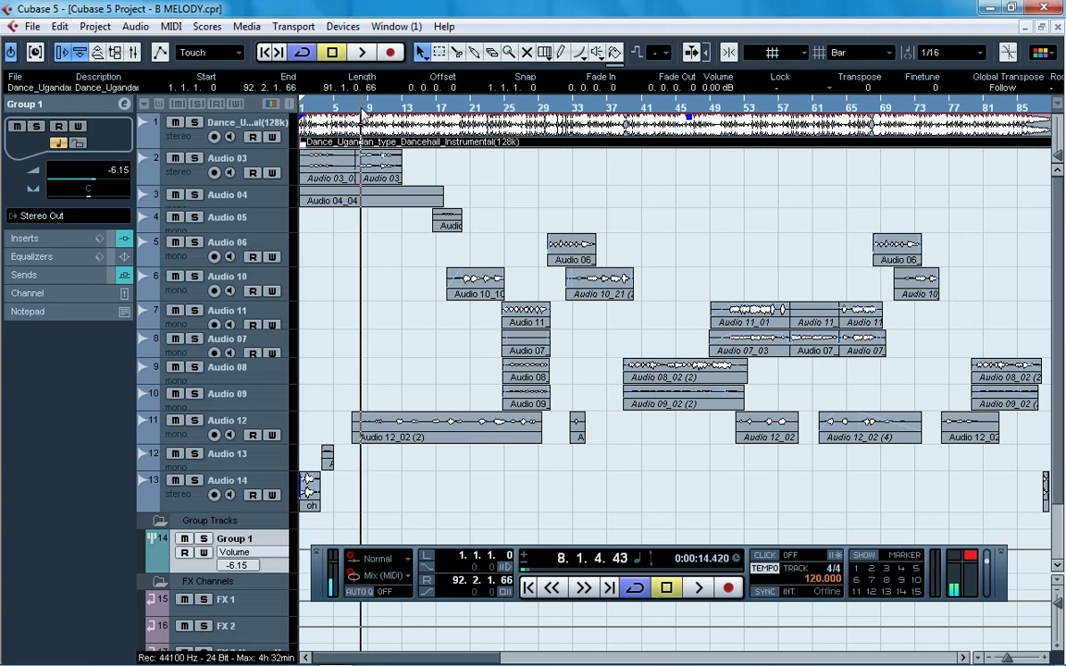
click(266, 53)
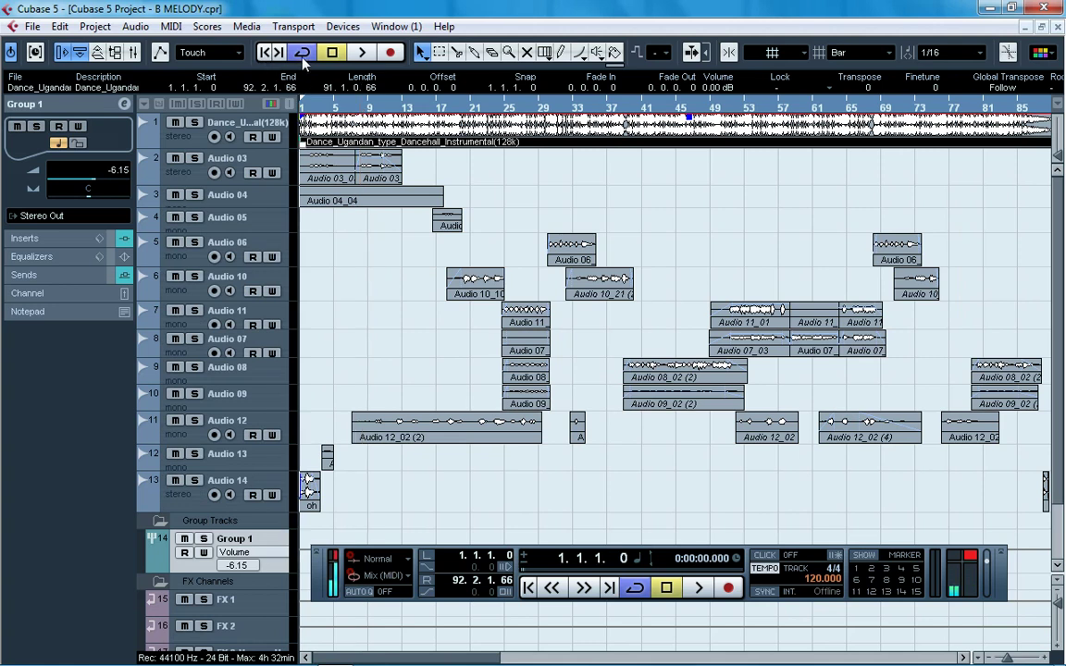
click(363, 52)
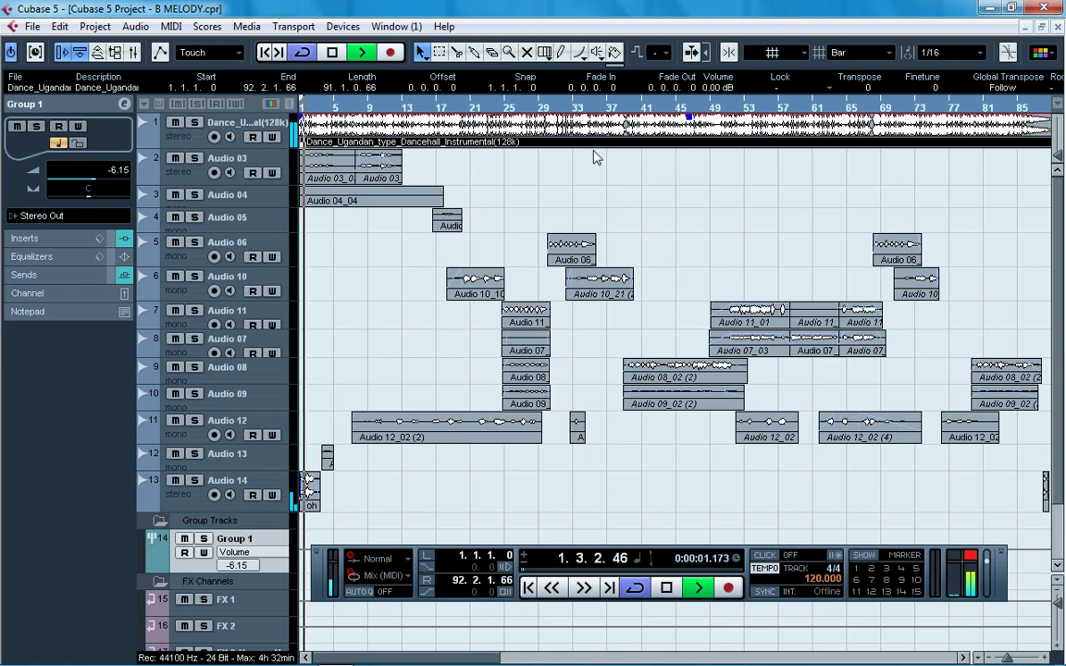
key(g)
key(g)
key(g)
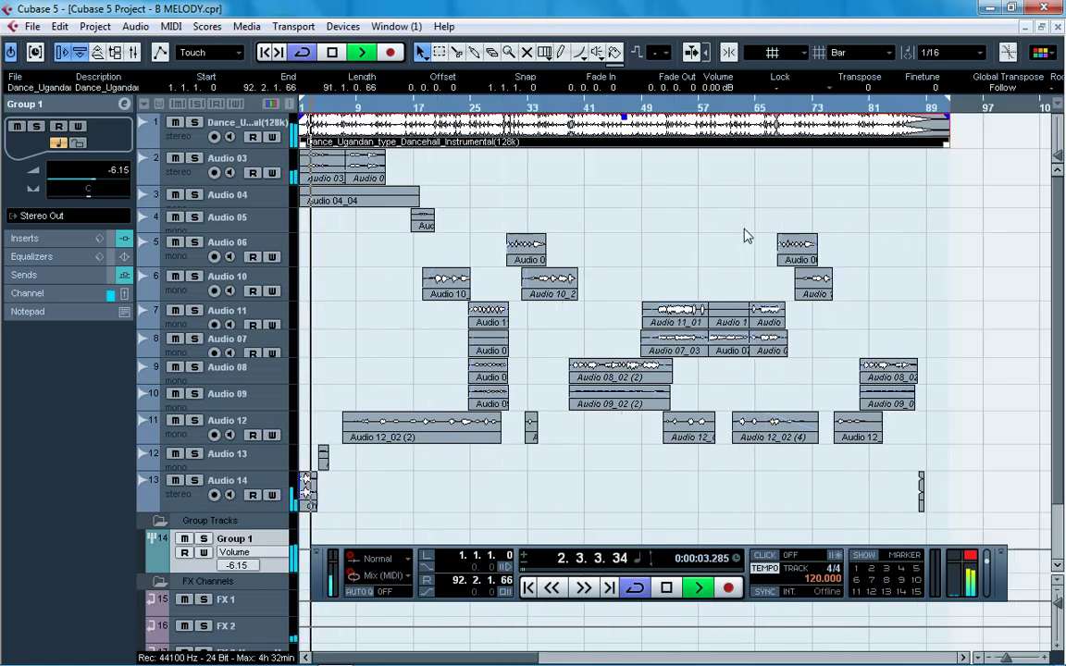
right_click(714, 4)
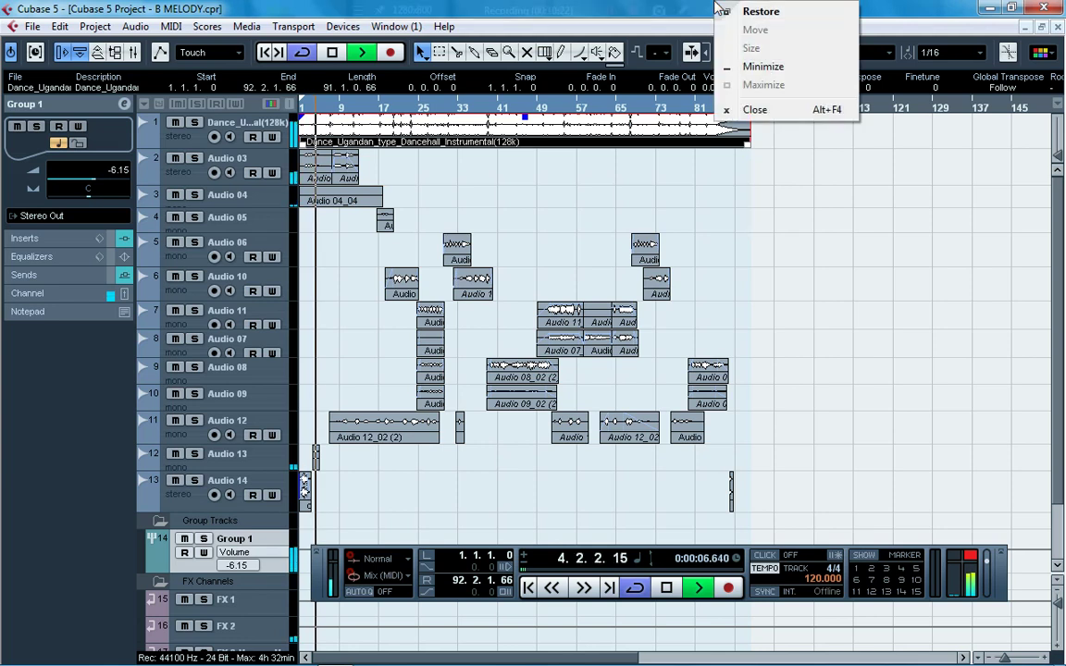
click(909, 20)
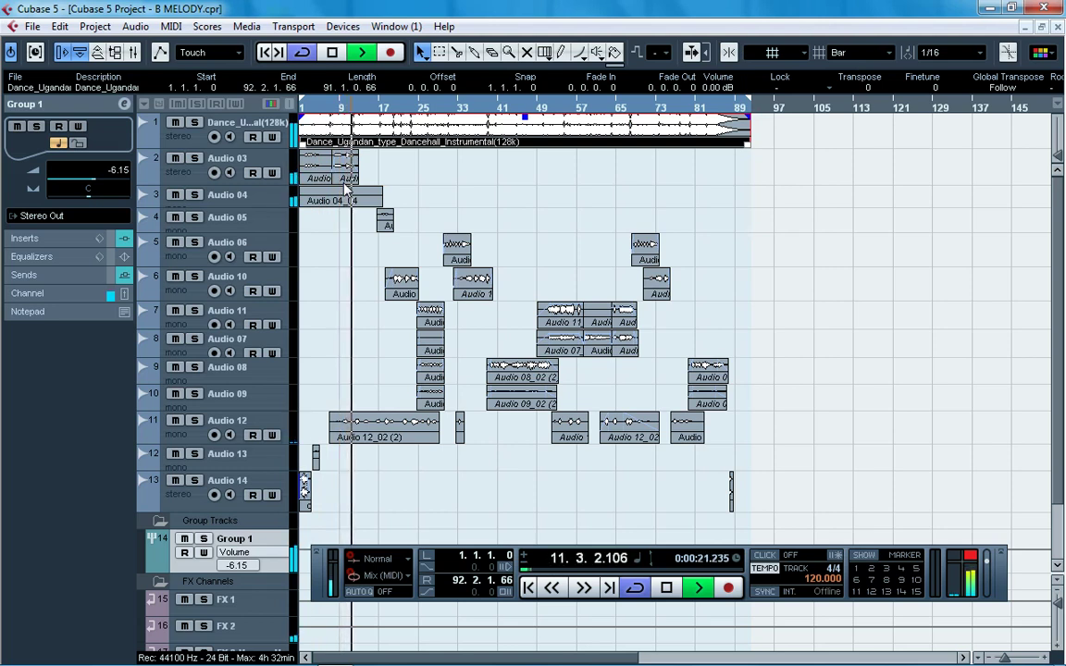
Audition other sections of the mix by moving playback to about bar 20, bar 40 and bar 31.
click(399, 111)
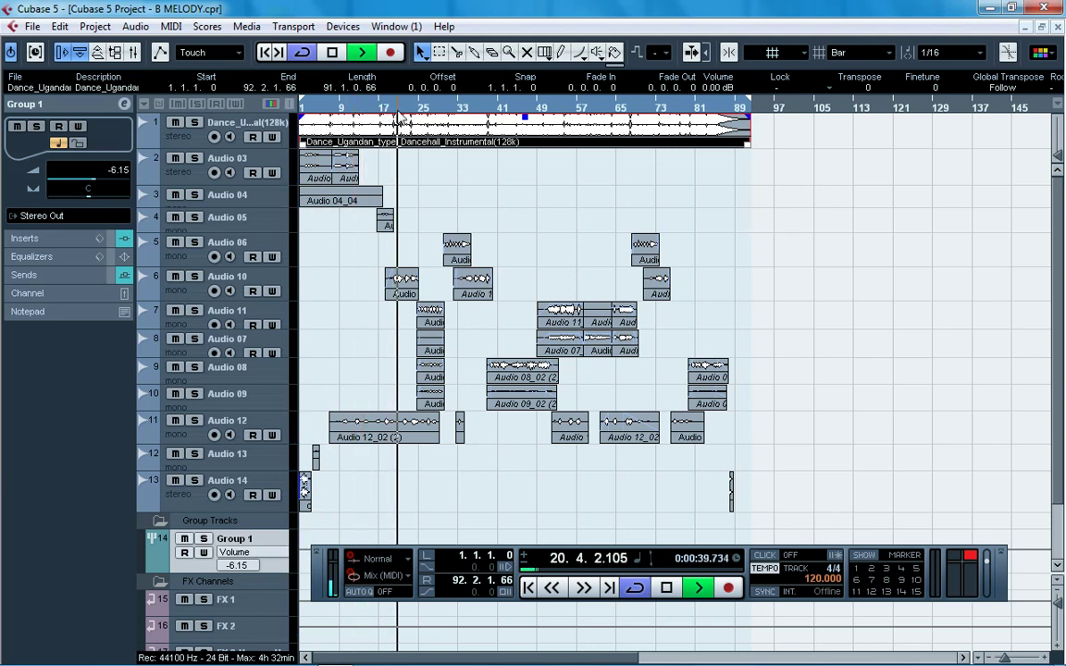
click(491, 112)
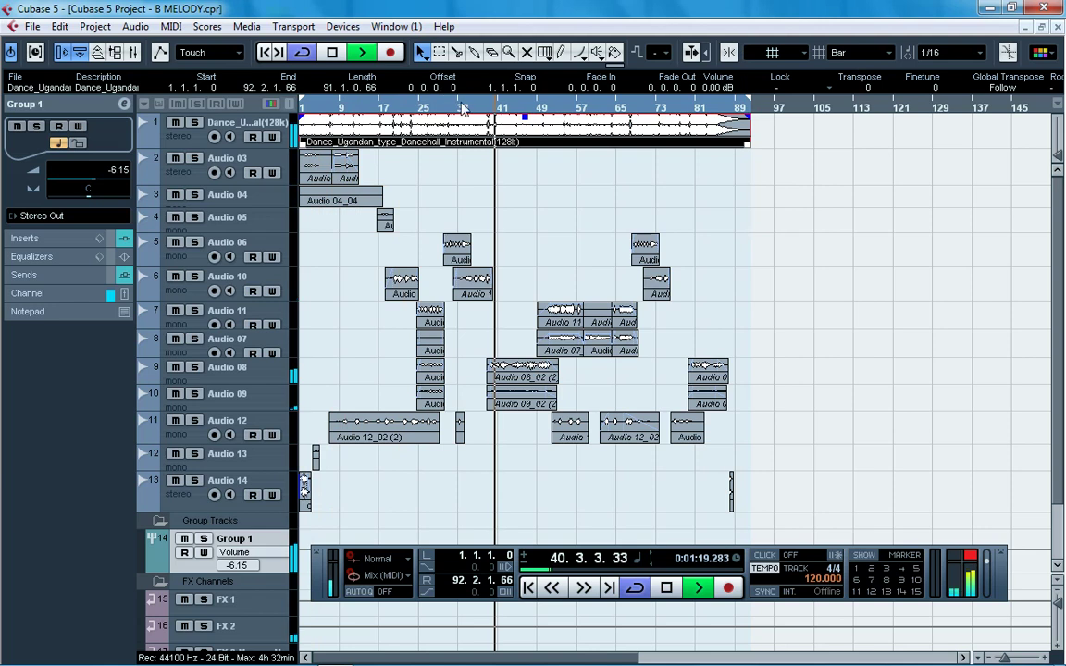
click(449, 110)
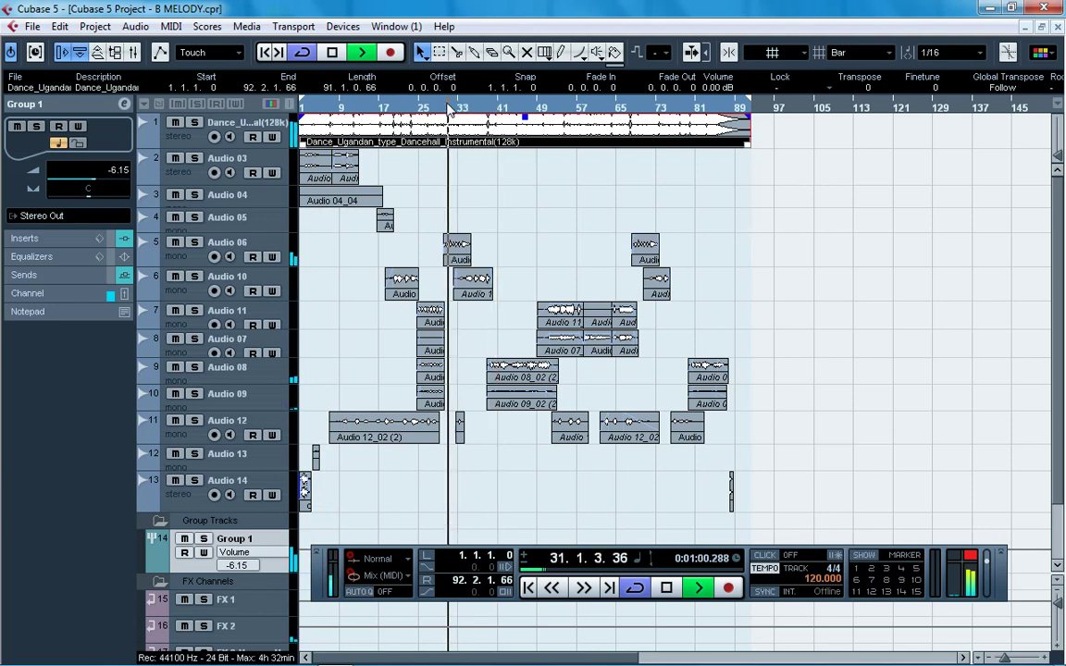